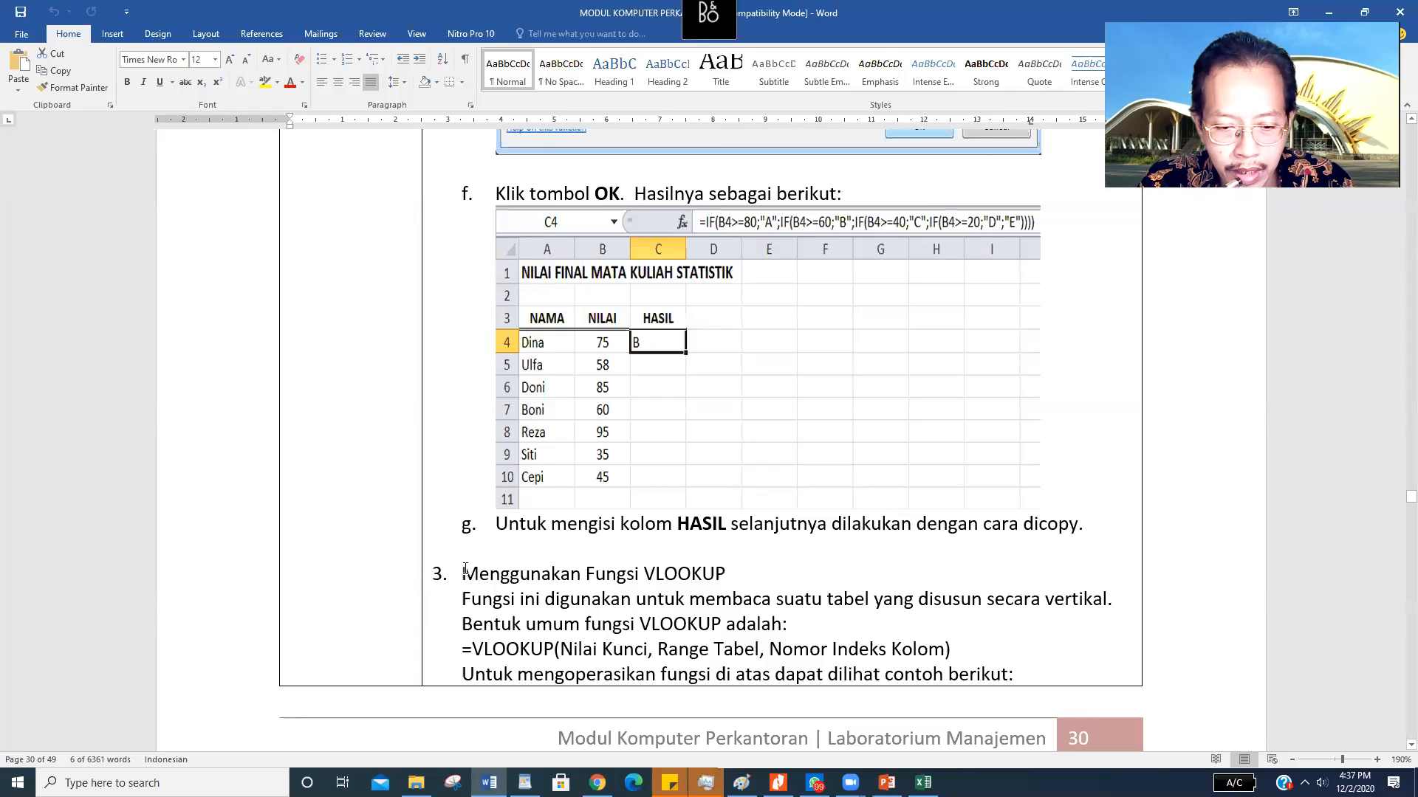
Review the general VLOOKUP syntax in the module, covering the key value, table range and column index number
drag(952, 649, 458, 653)
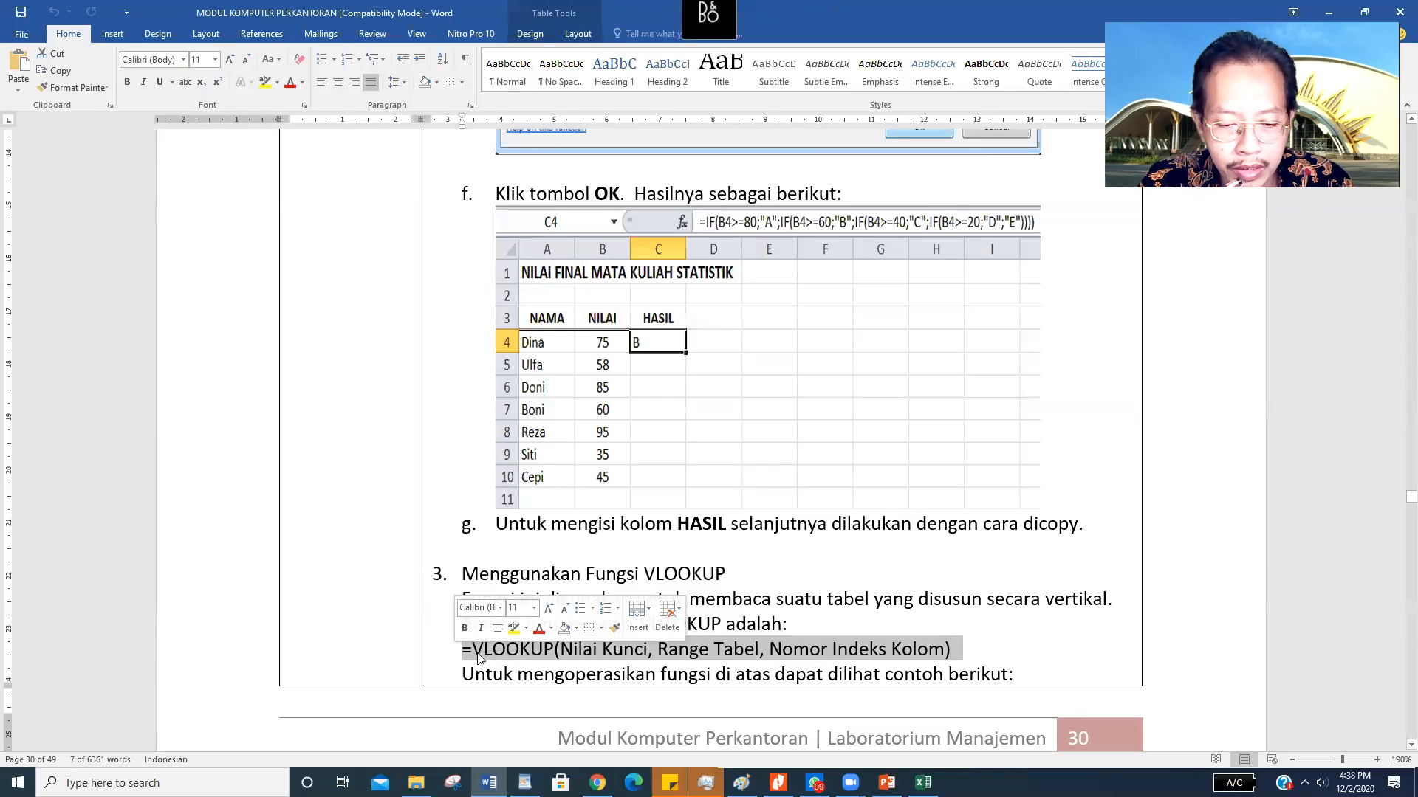
click(474, 655)
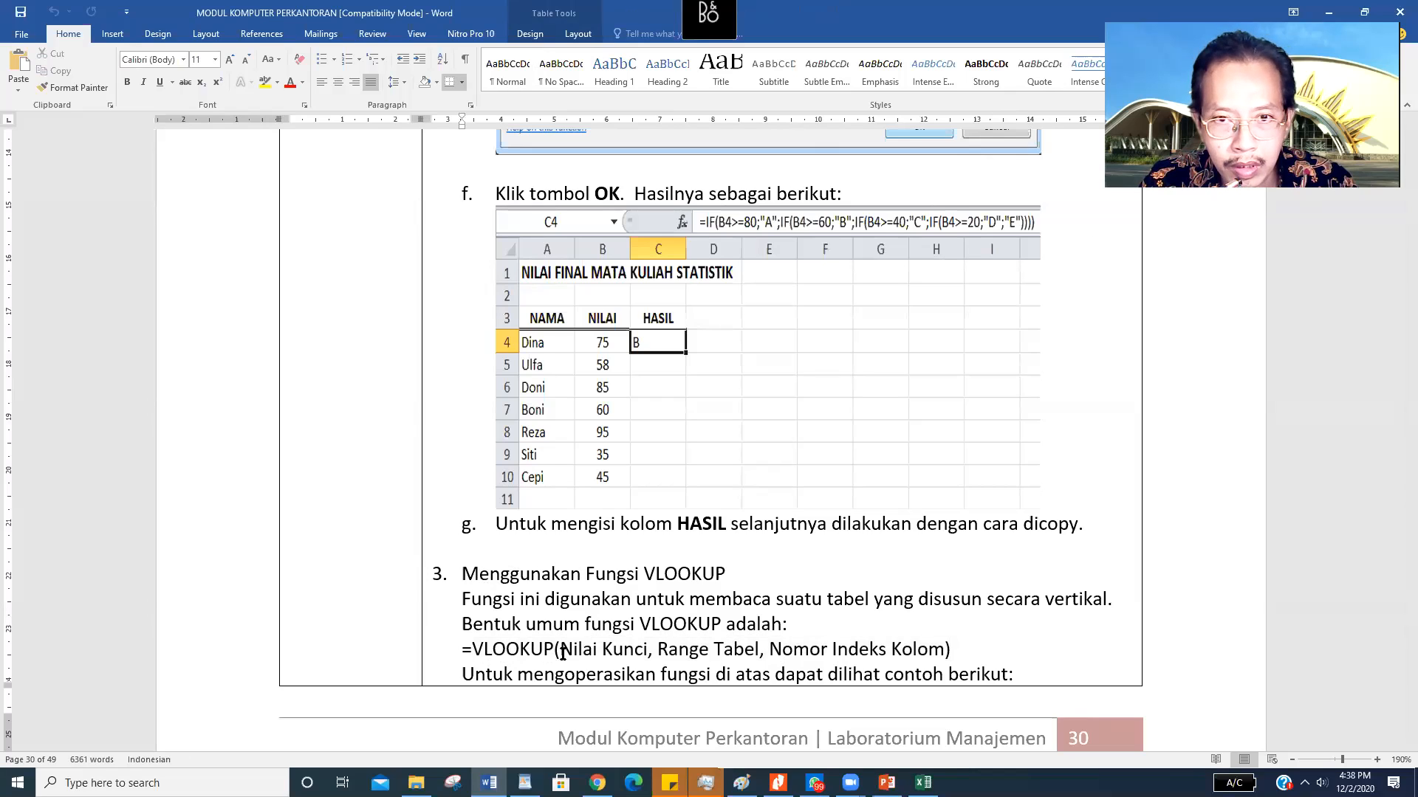
drag(657, 653, 928, 653)
scroll(786, 591, down, 10)
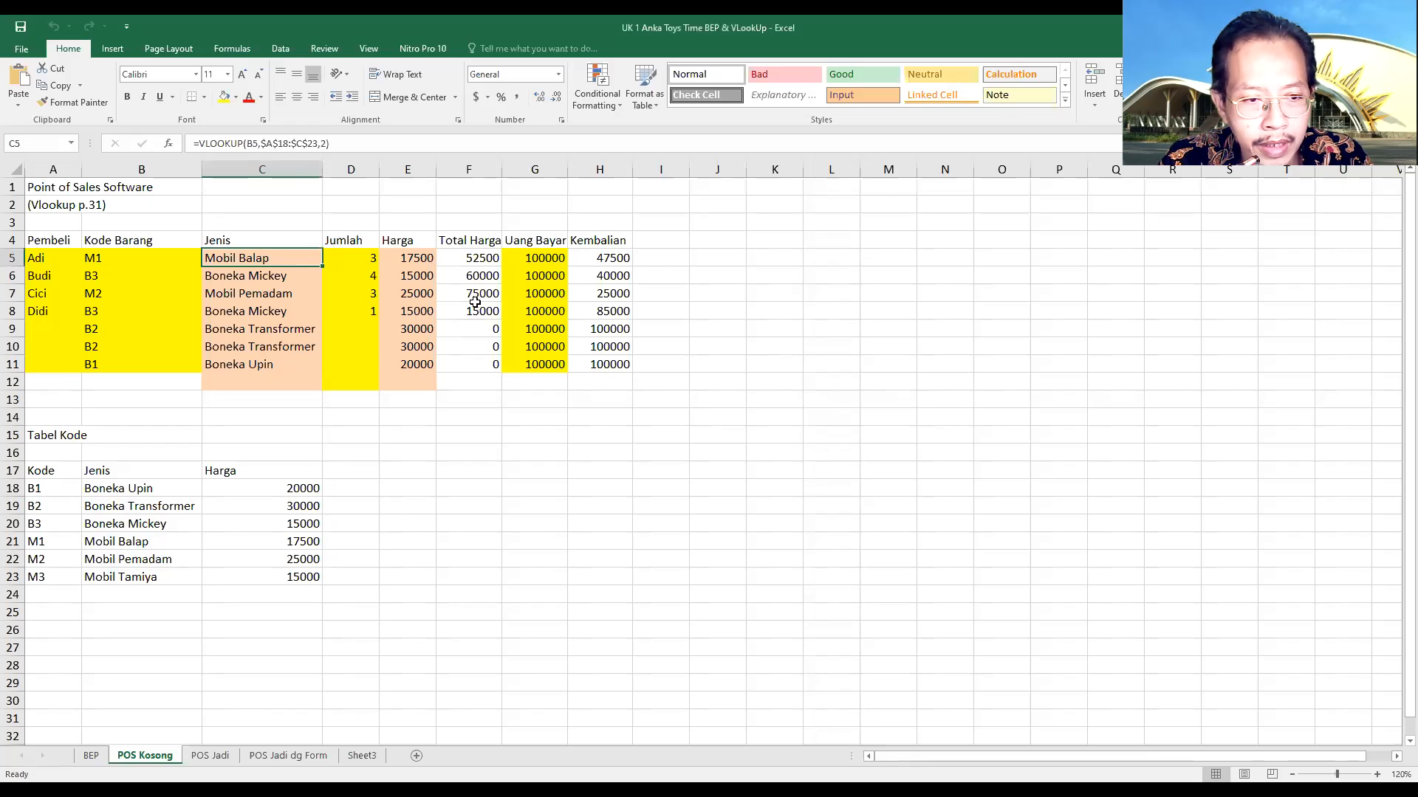
Switch to the Excel workbook and review the sales table in A4:H11 of the POS Kosong sheet
scroll(473, 300, up, 1)
scroll(475, 302, up, 3)
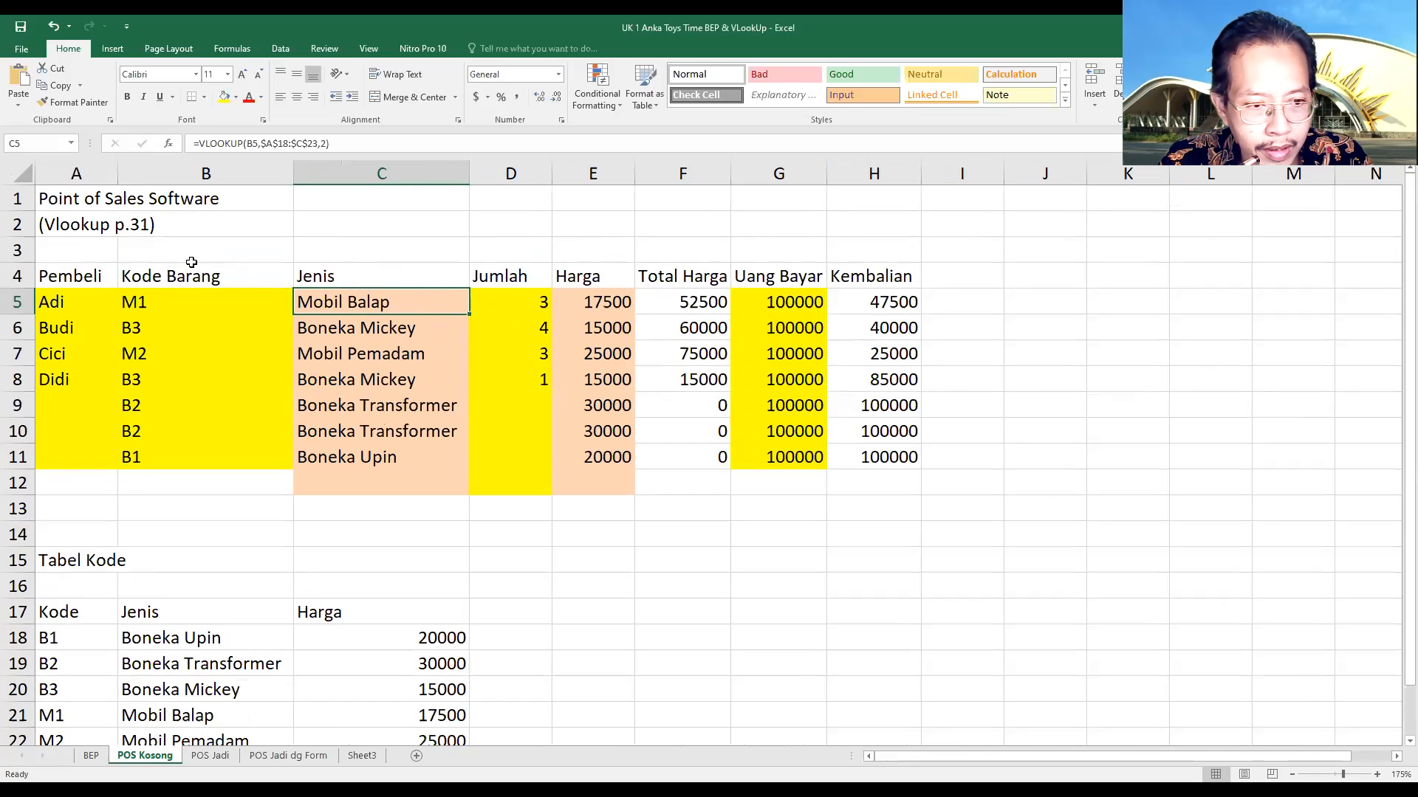
scroll(336, 265, up, 1)
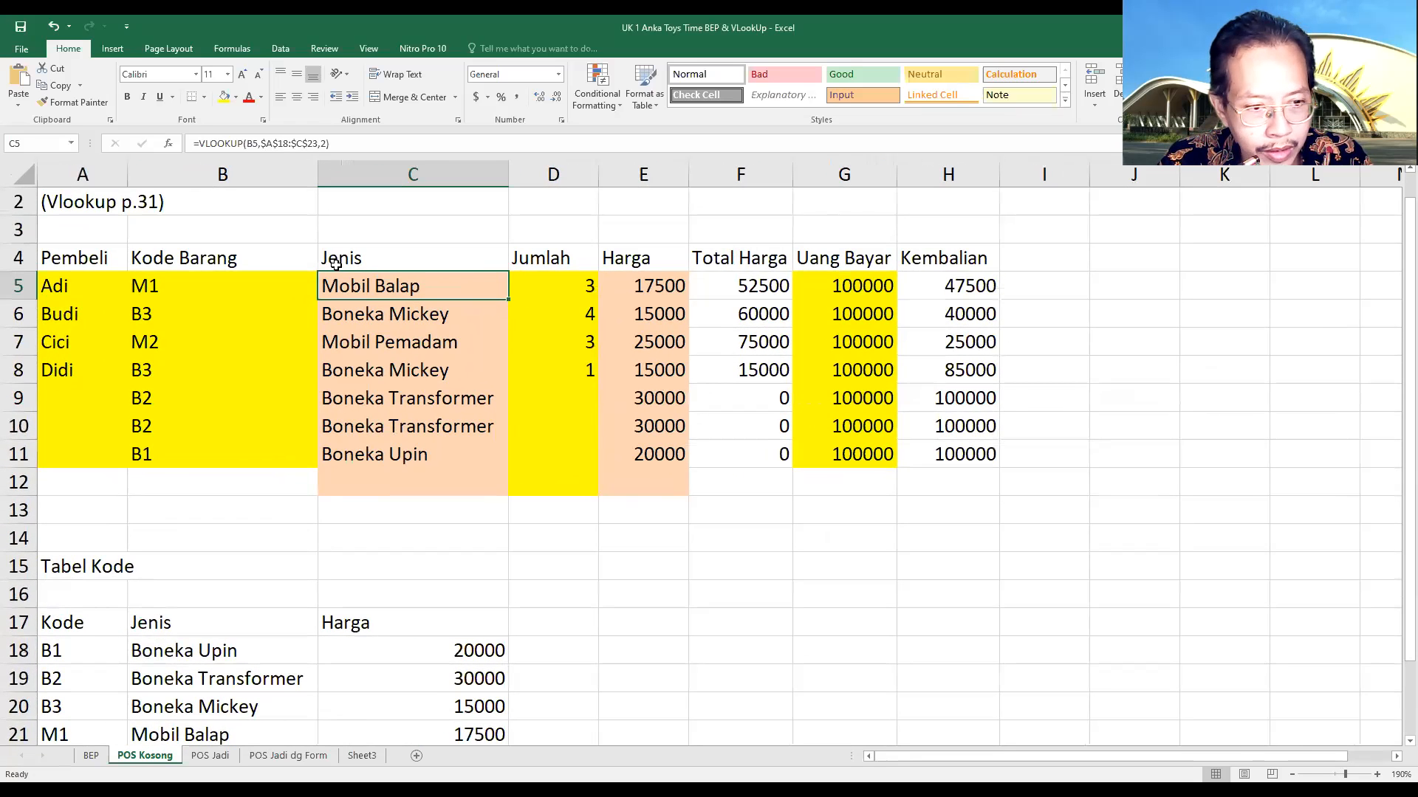
click(69, 256)
drag(186, 273, 953, 450)
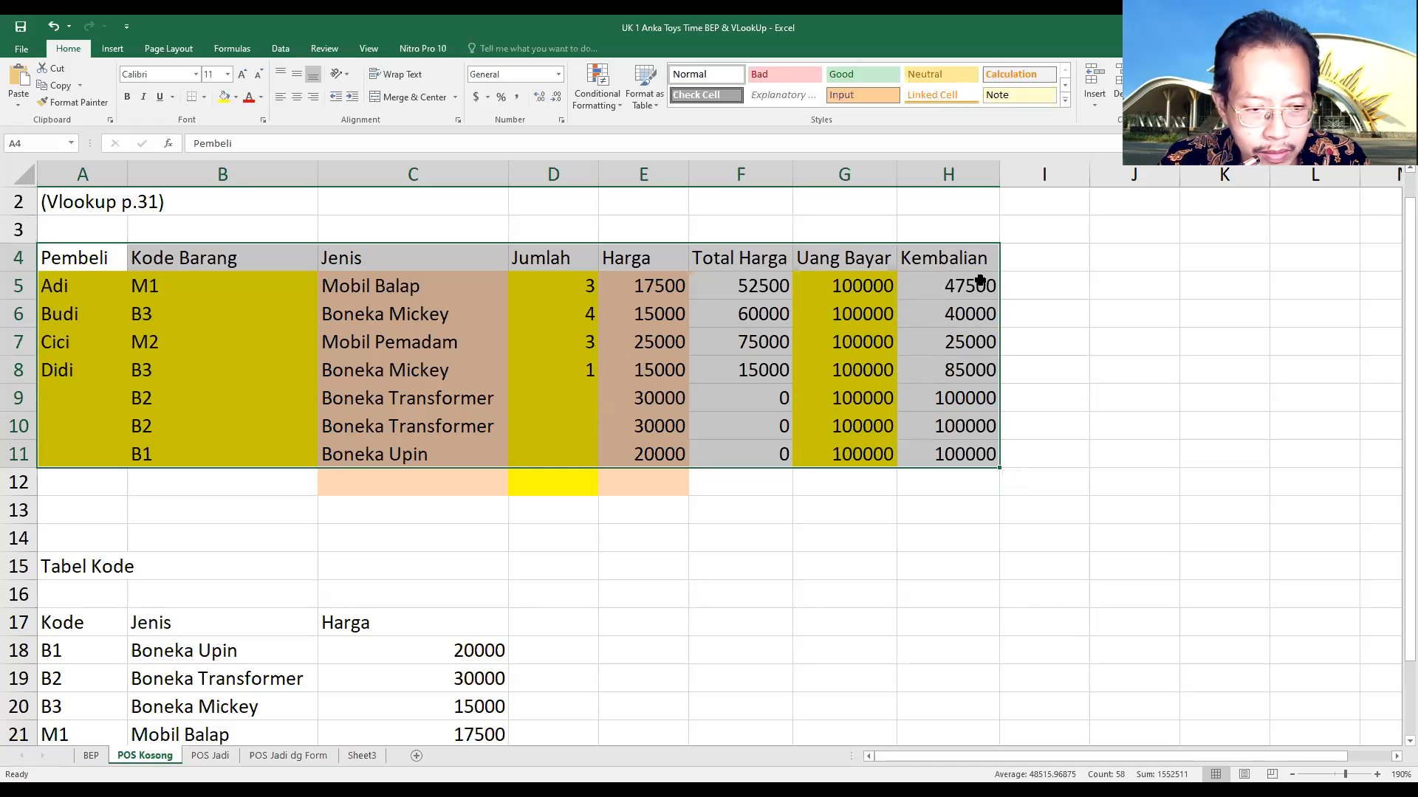
Examine the first sale in row 5, including the formulas for Jenis, Harga, Total Harga and Kembalian
click(142, 334)
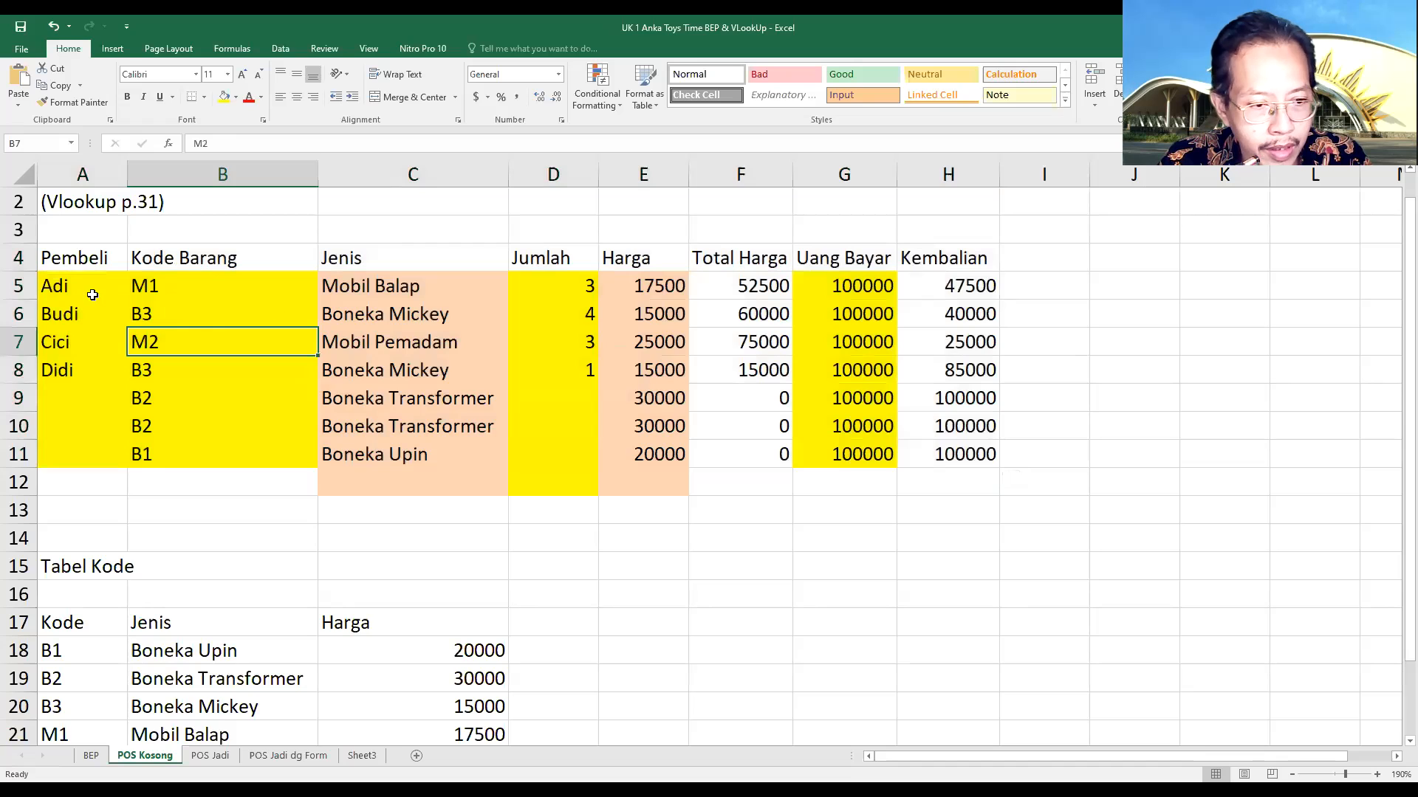
click(78, 260)
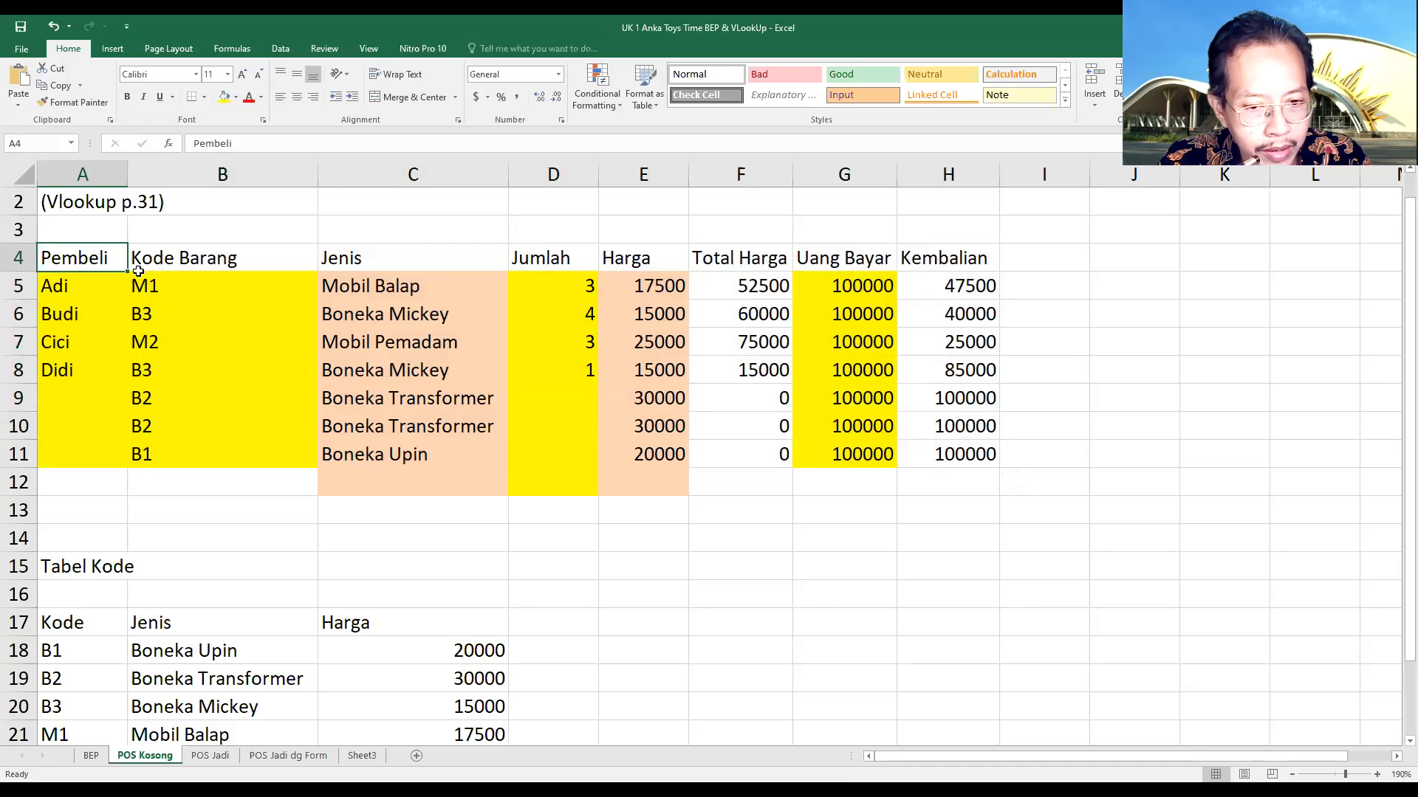
click(70, 290)
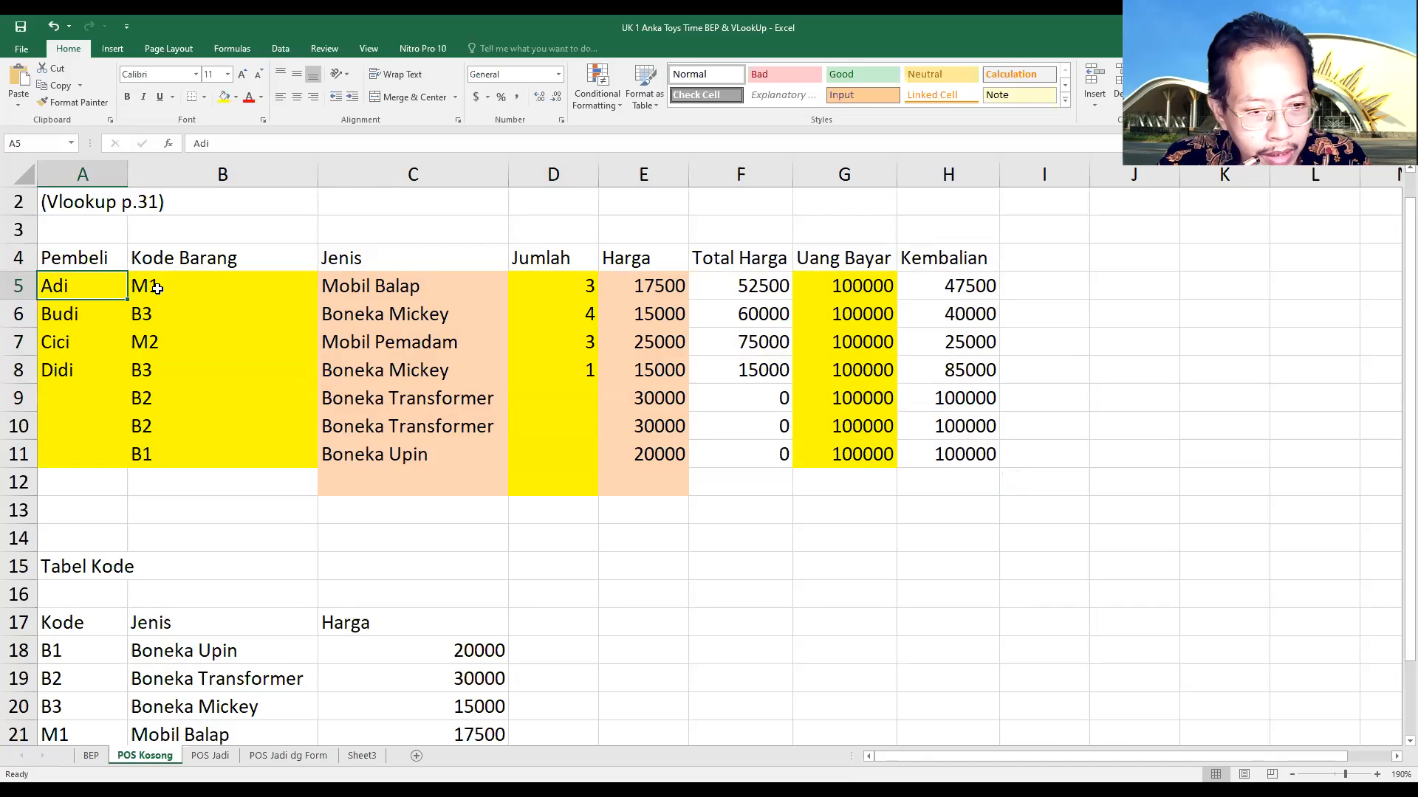
click(378, 287)
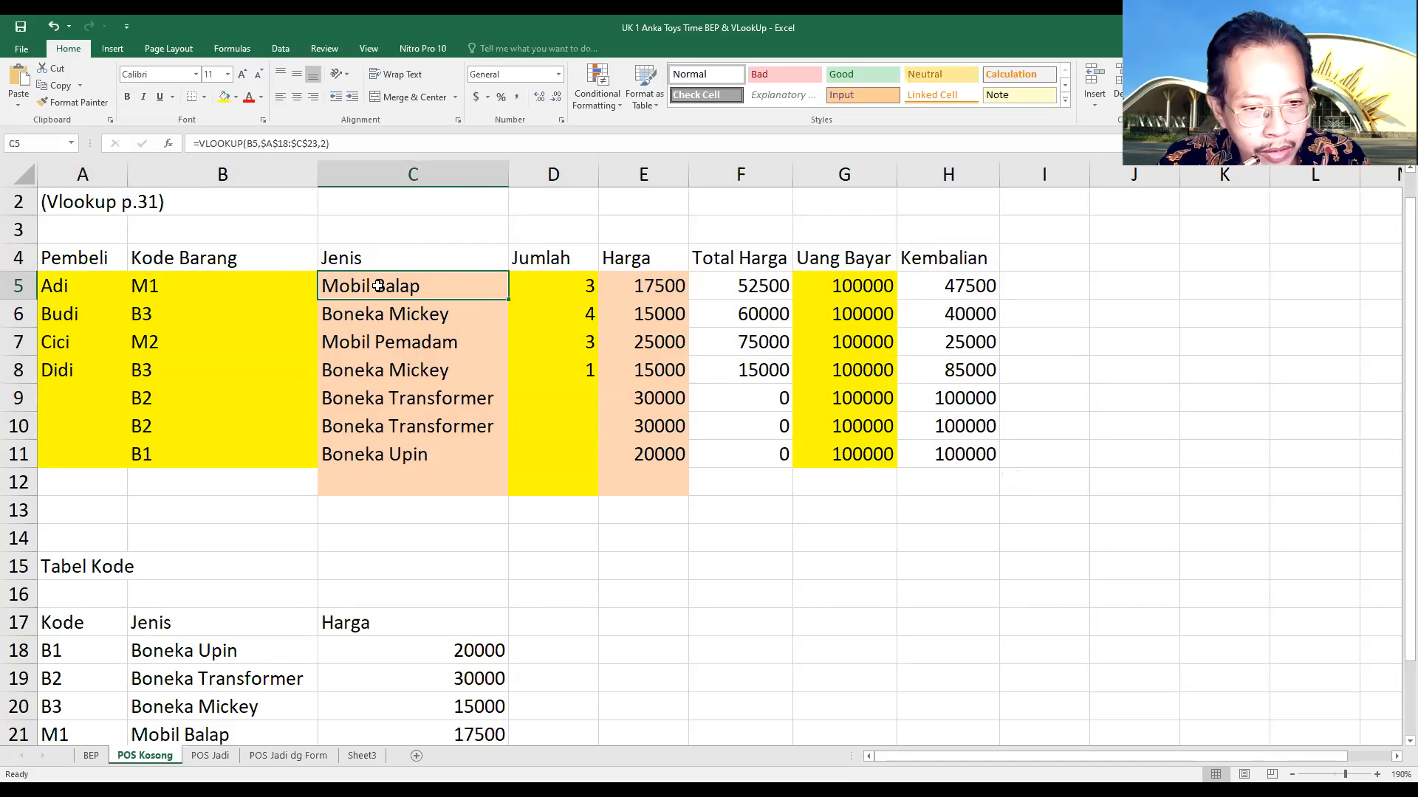
click(145, 286)
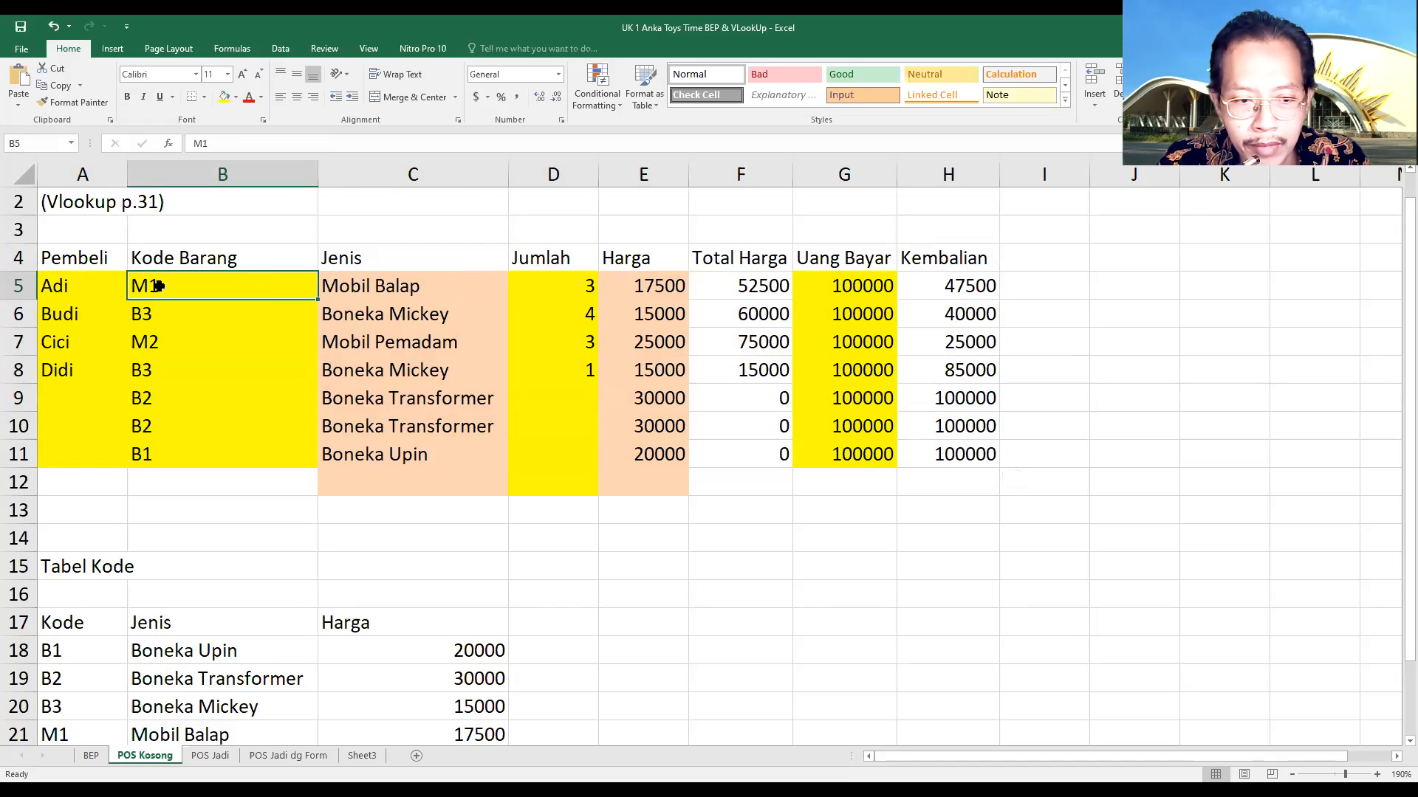
click(575, 287)
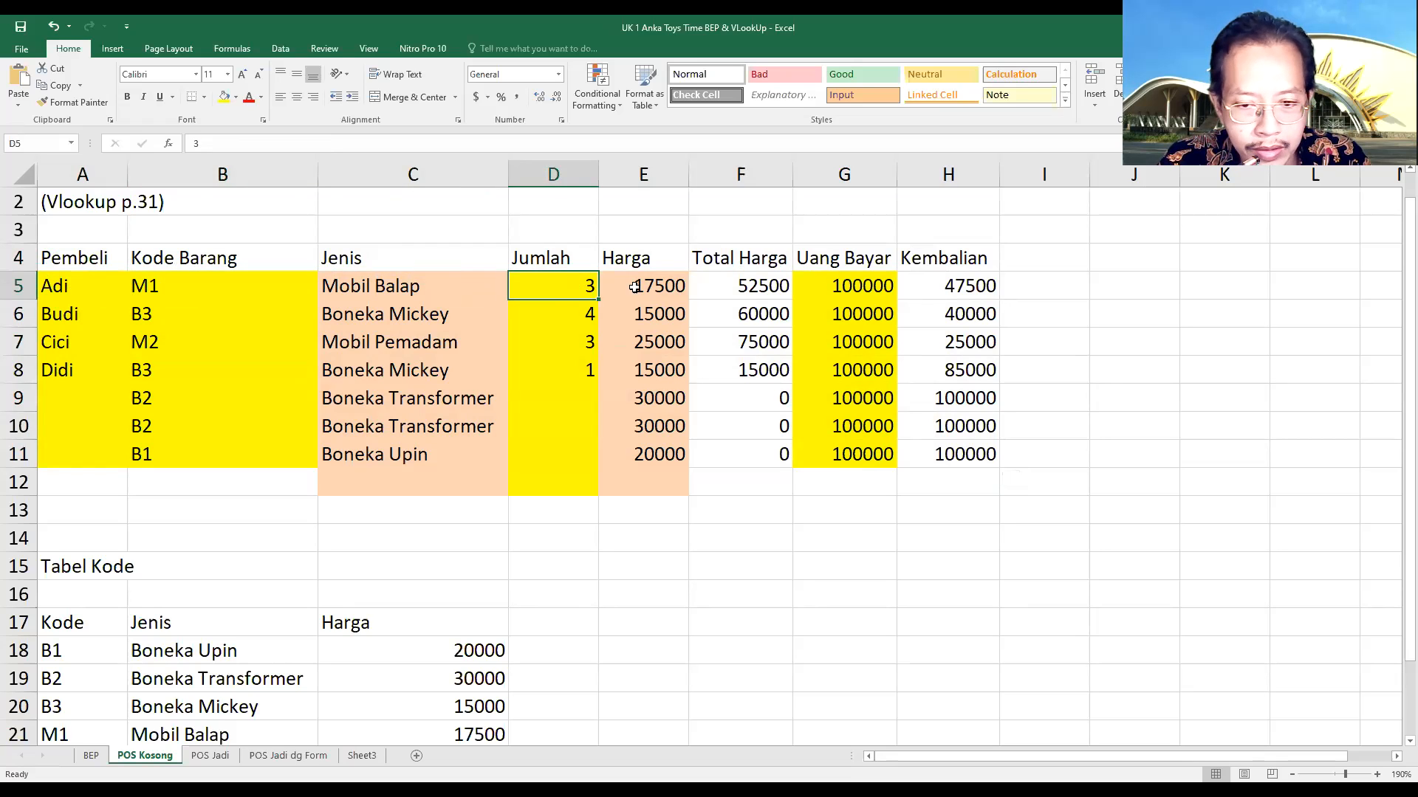
click(669, 288)
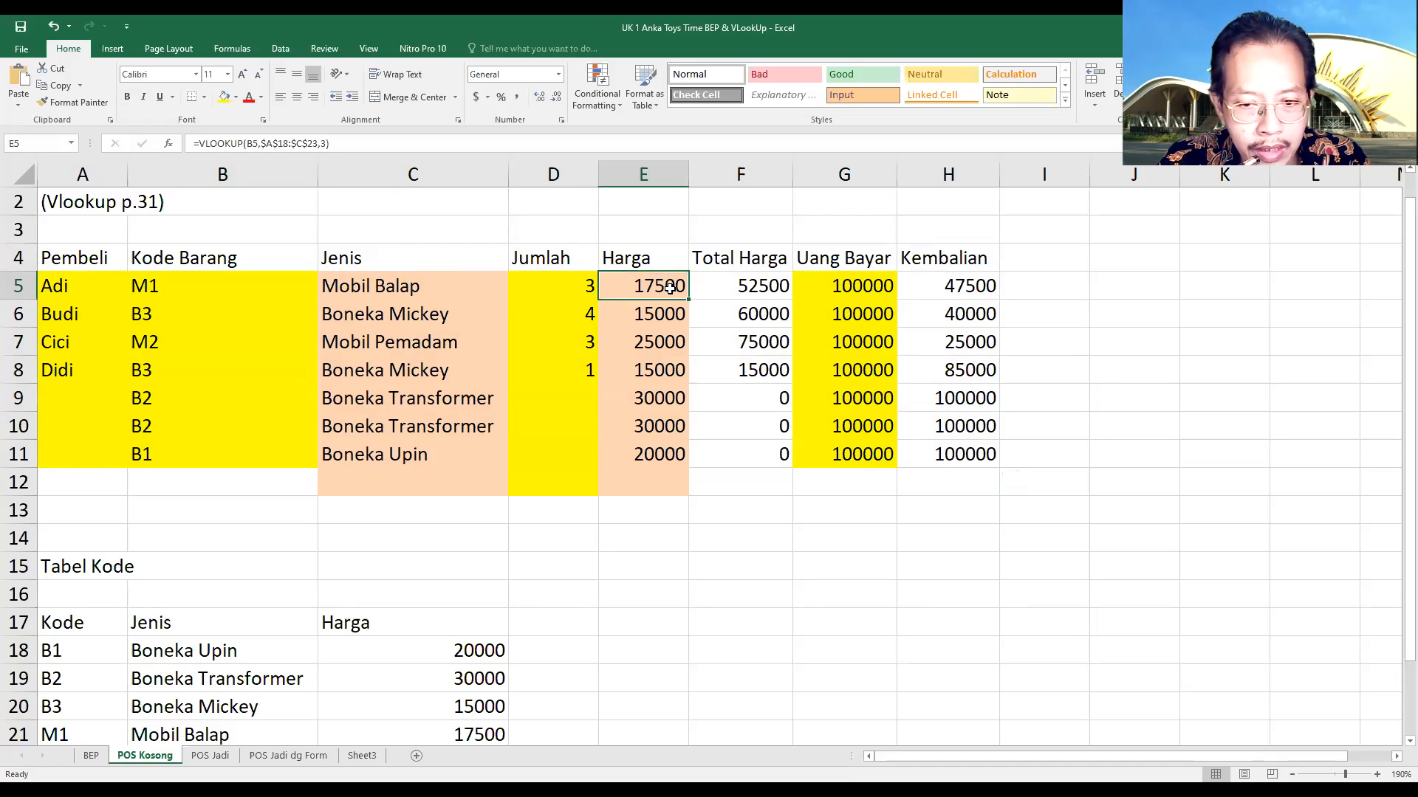
click(764, 288)
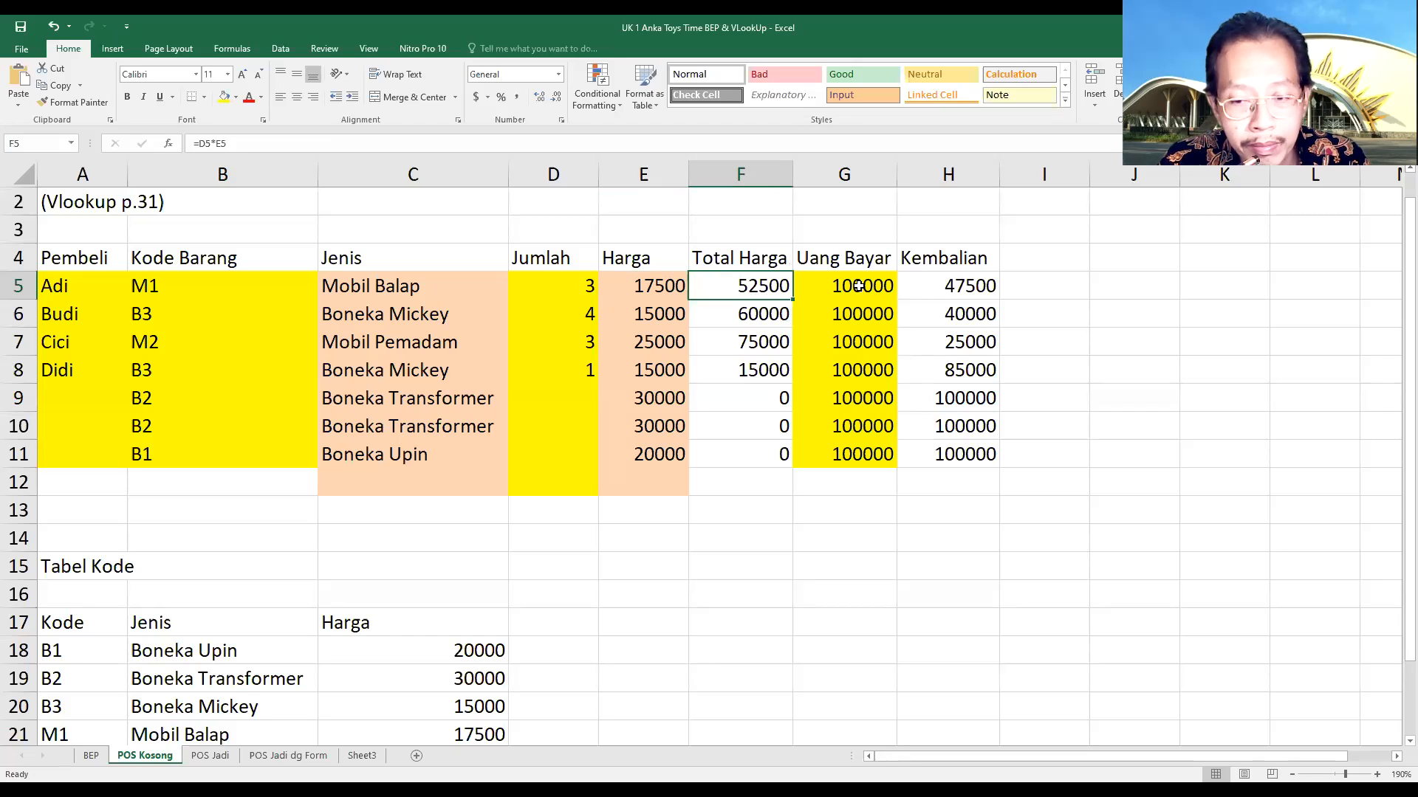
click(858, 286)
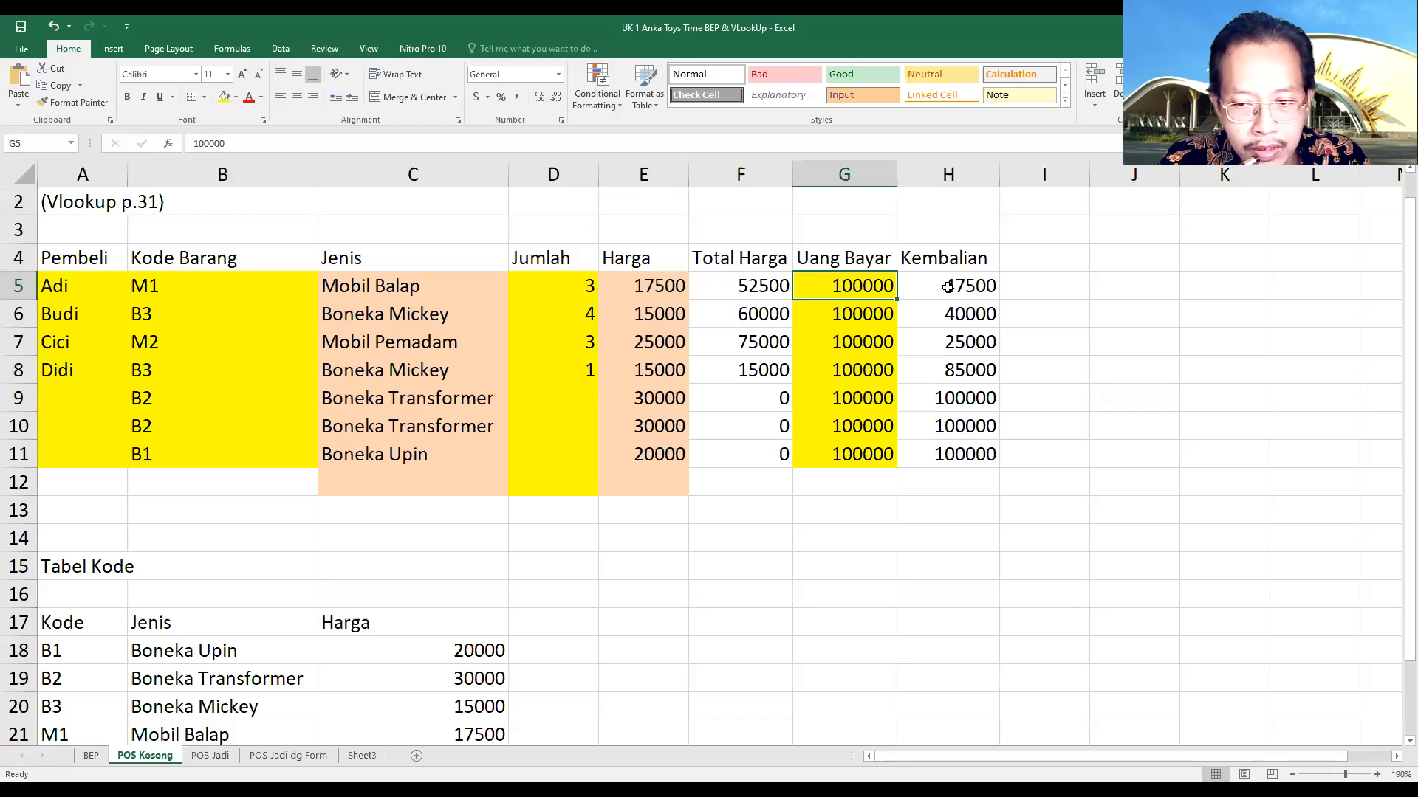
click(948, 287)
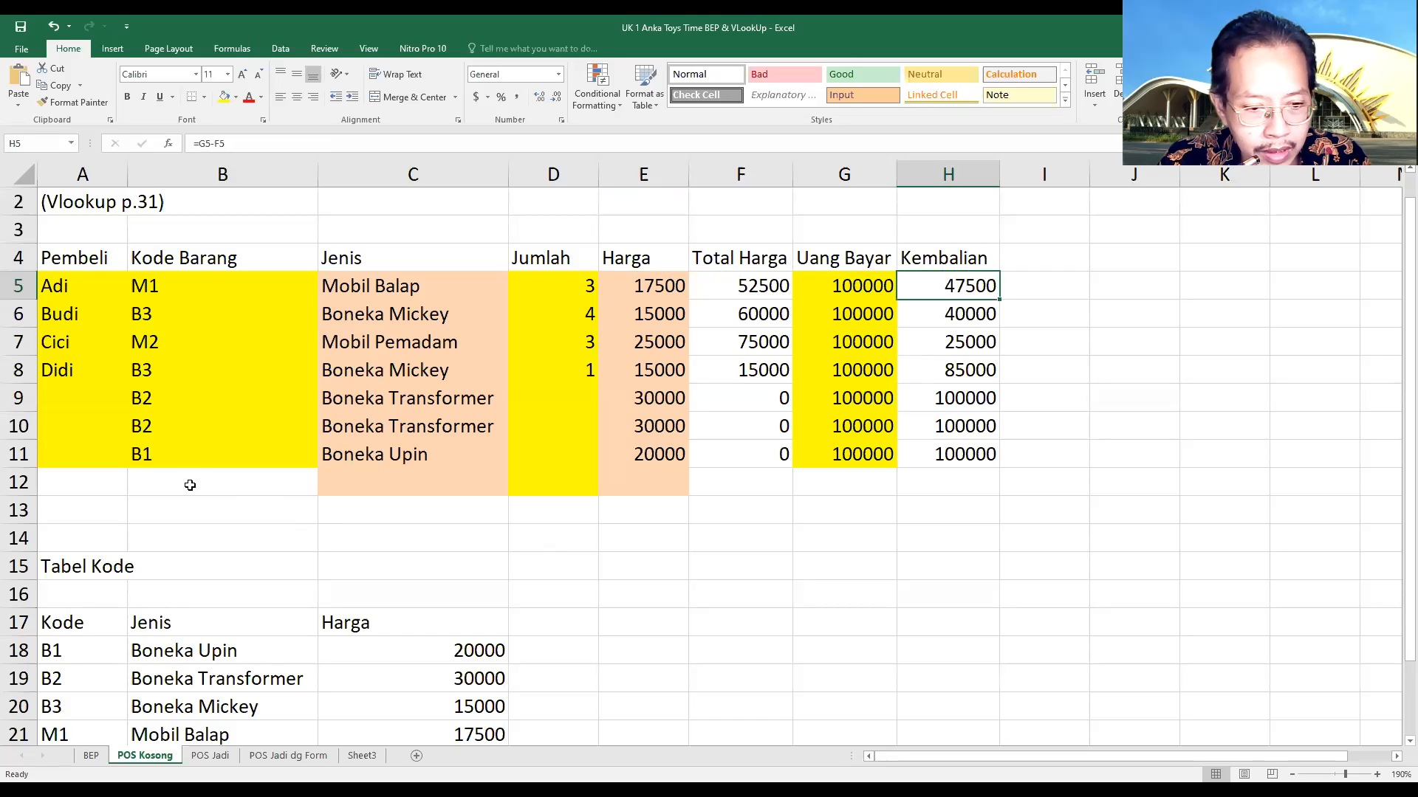
Extend the sales table by filling A11:H11 down through row 13
click(90, 481)
click(77, 453)
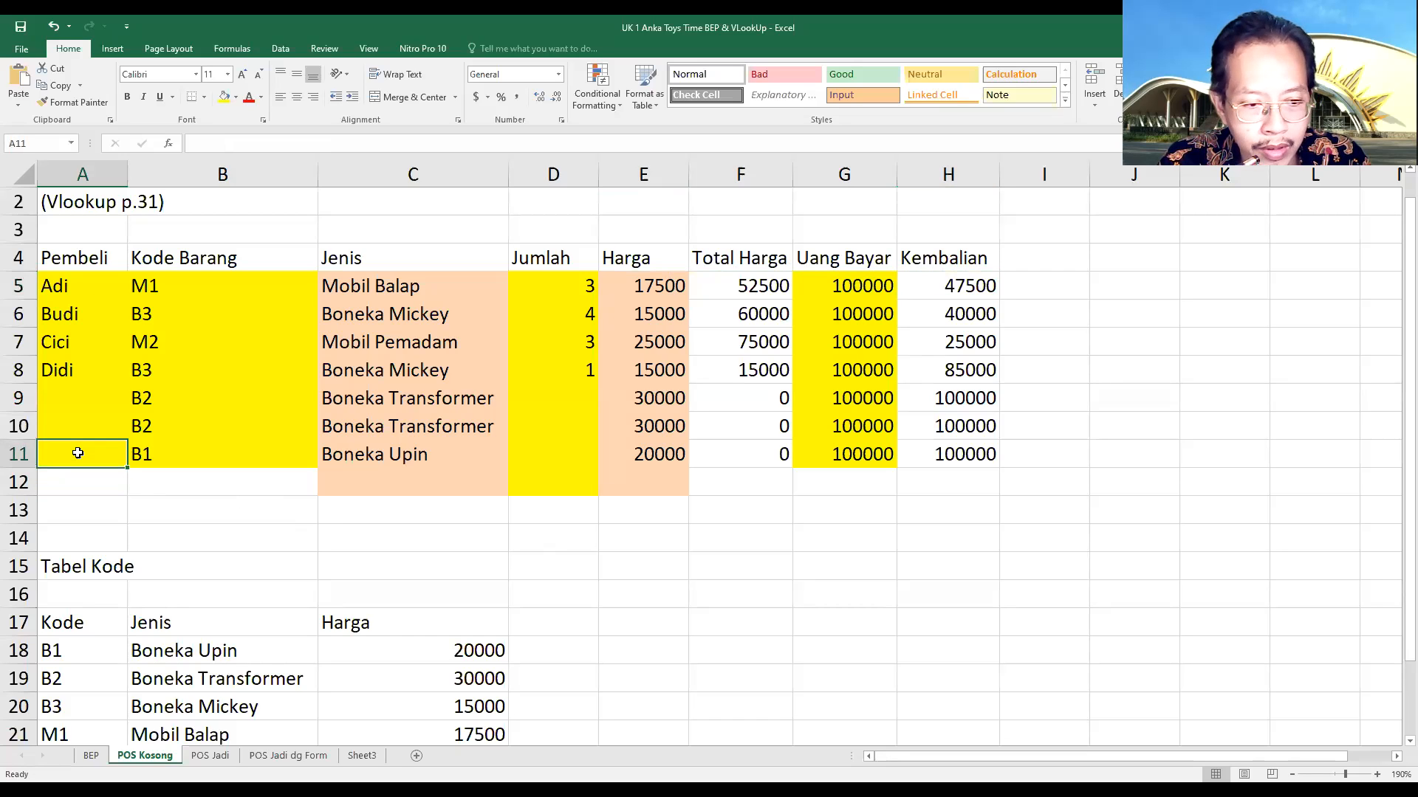
drag(78, 452, 1006, 528)
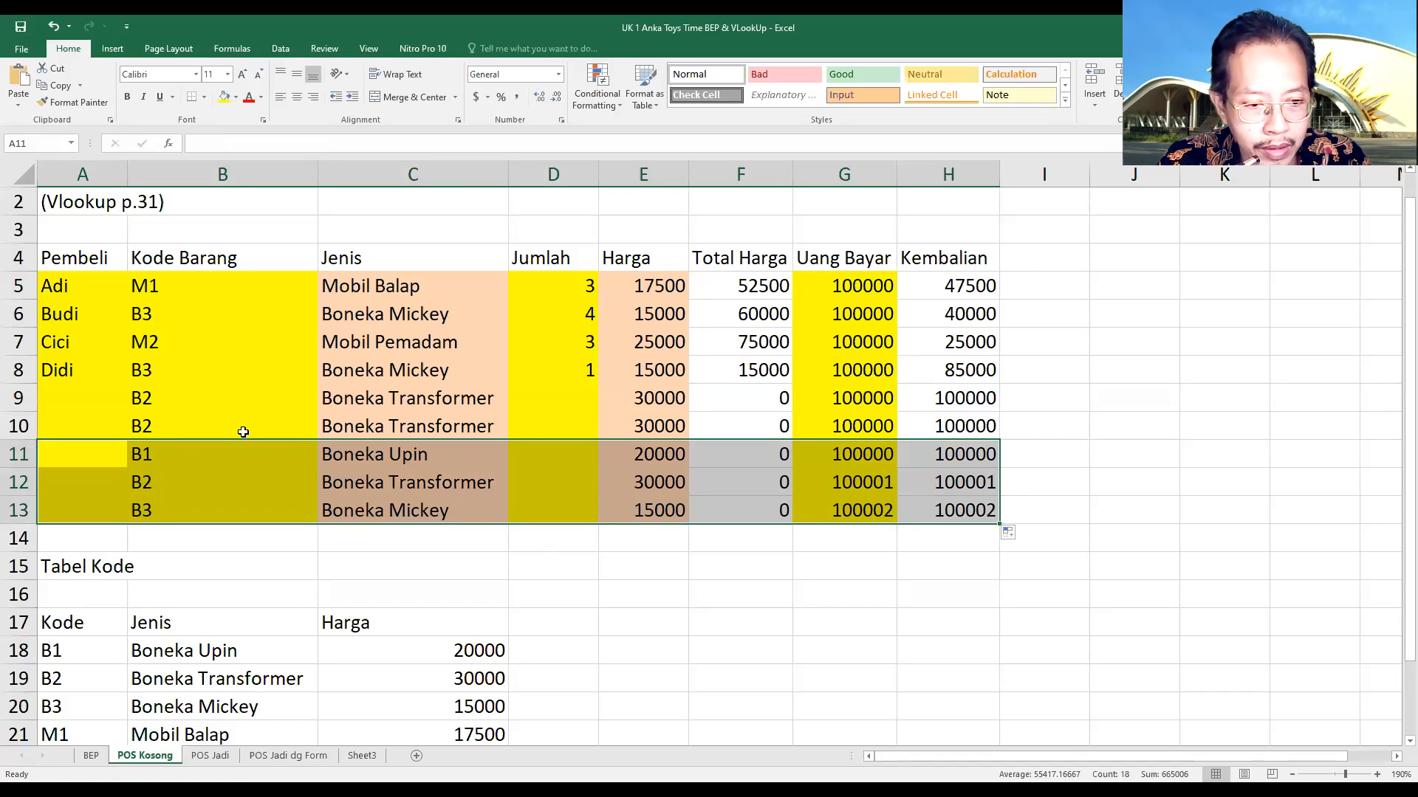
Clear the product codes and product types in B9:C13
click(169, 401)
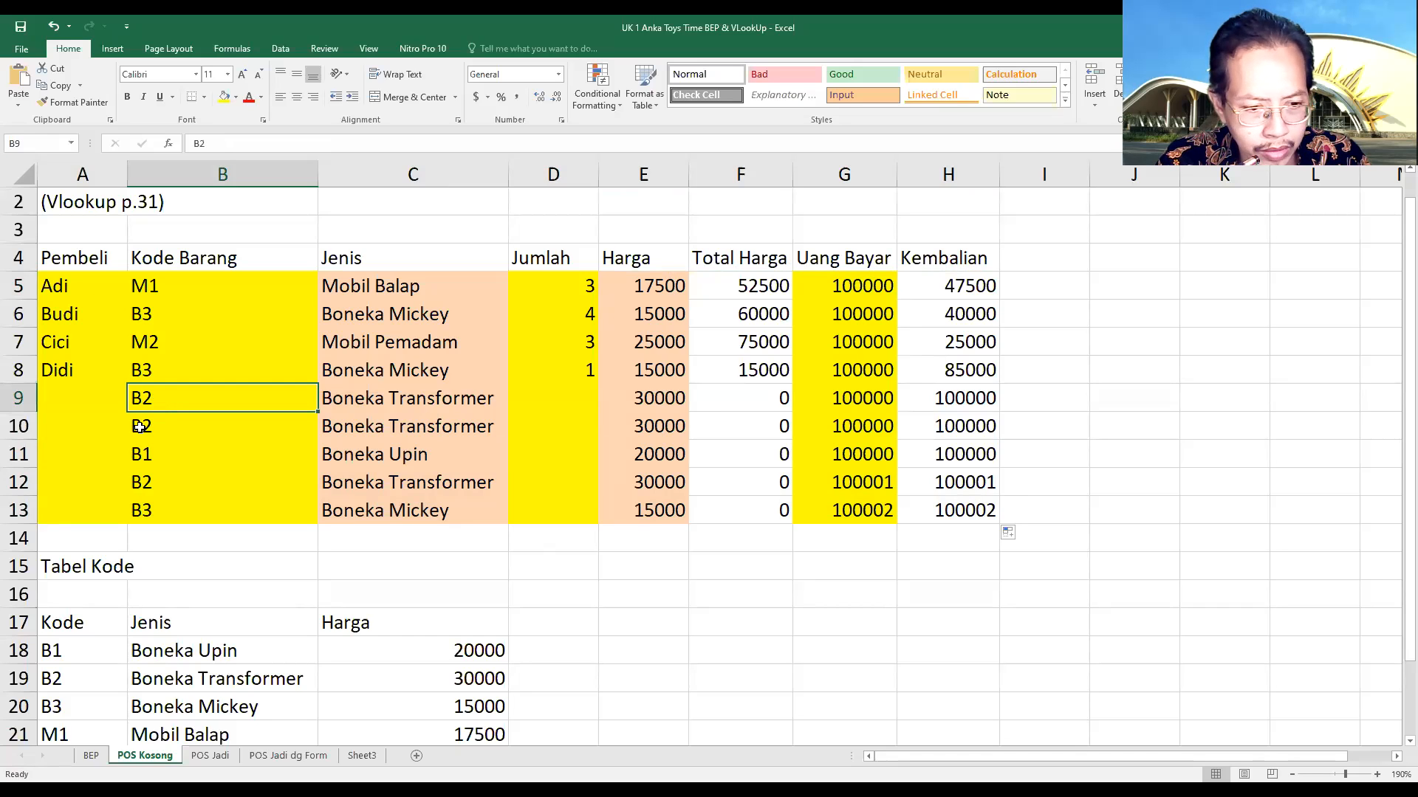
click(154, 426)
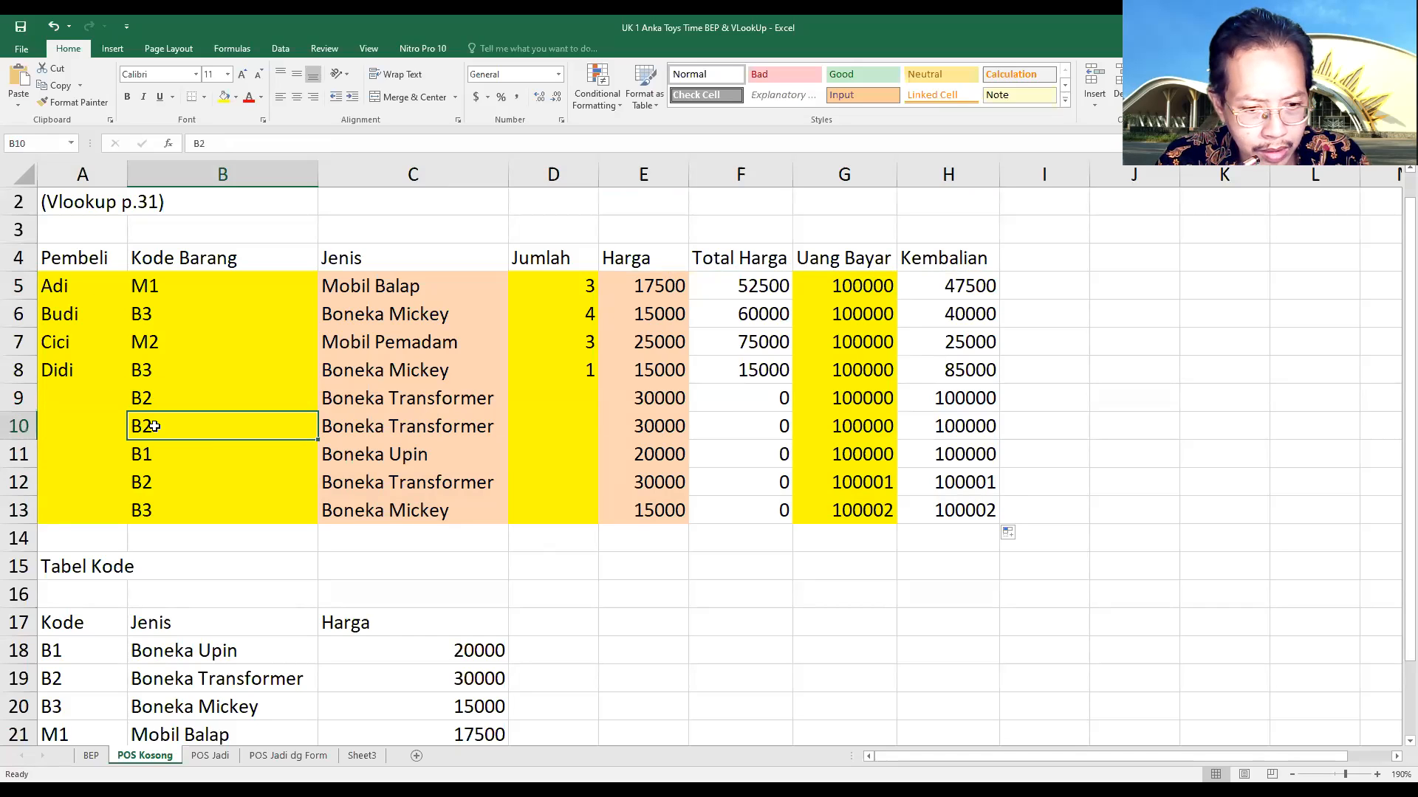
drag(153, 426, 392, 487)
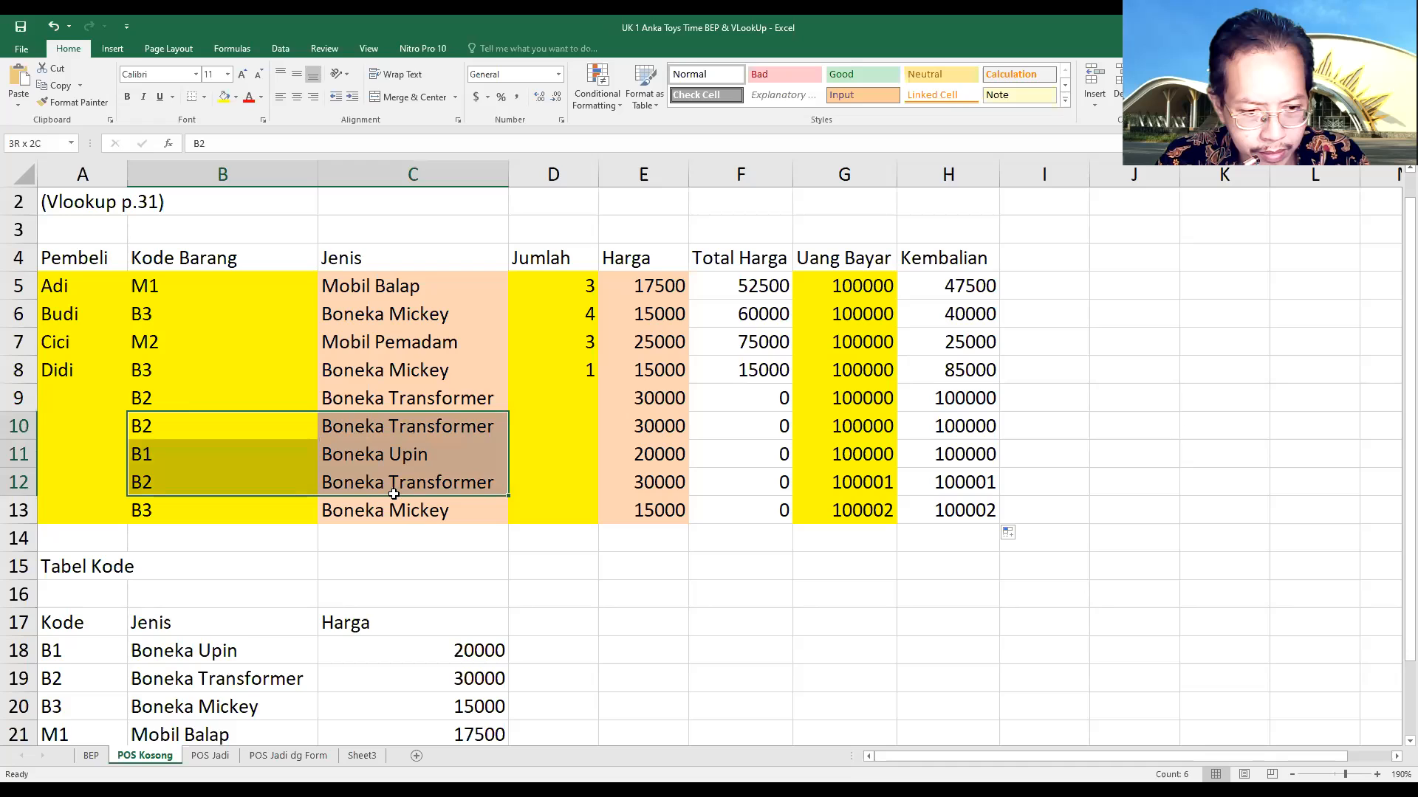
drag(171, 395, 409, 497)
key(Delete)
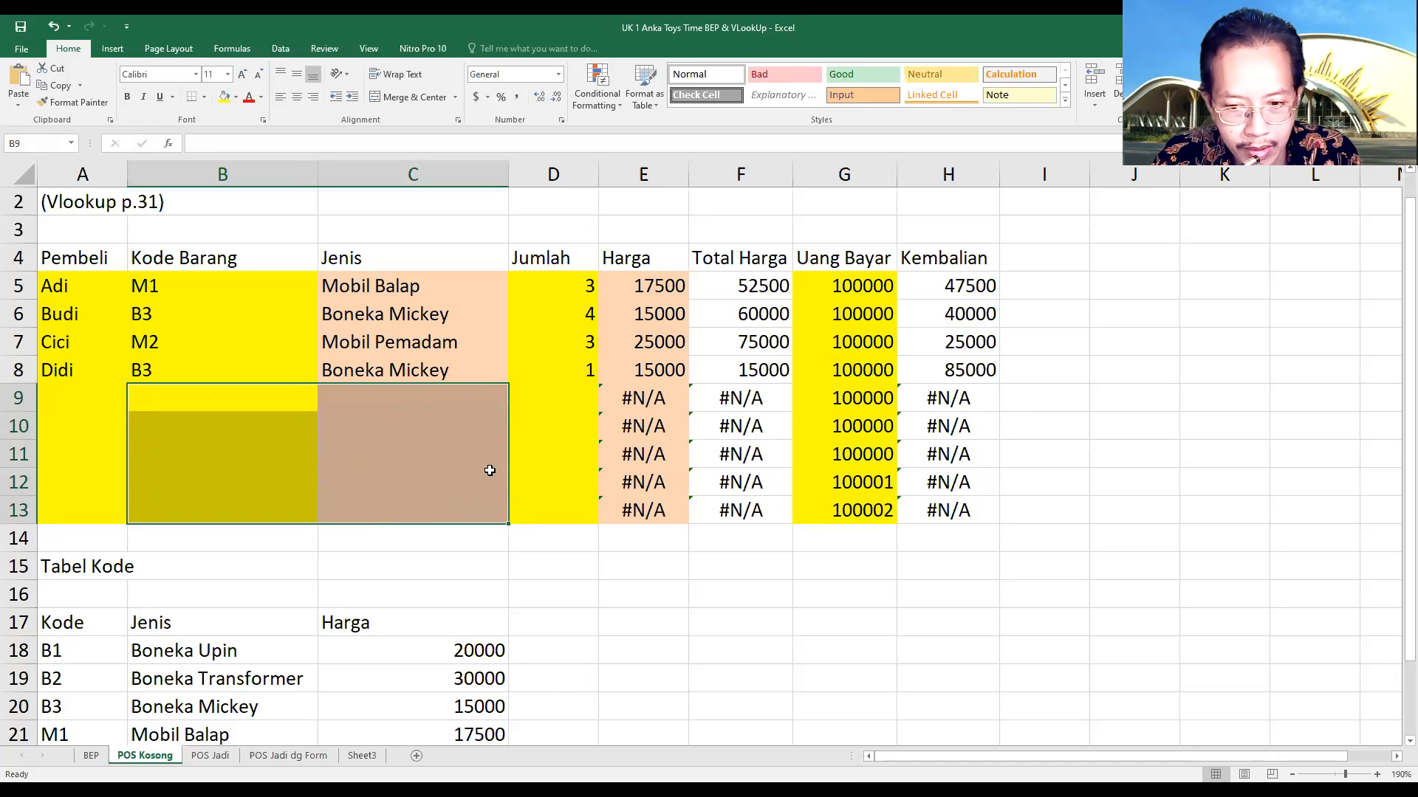
Enter product code M1 in B9 and check the Jenis and Harga lookup formulas in that row
click(164, 398)
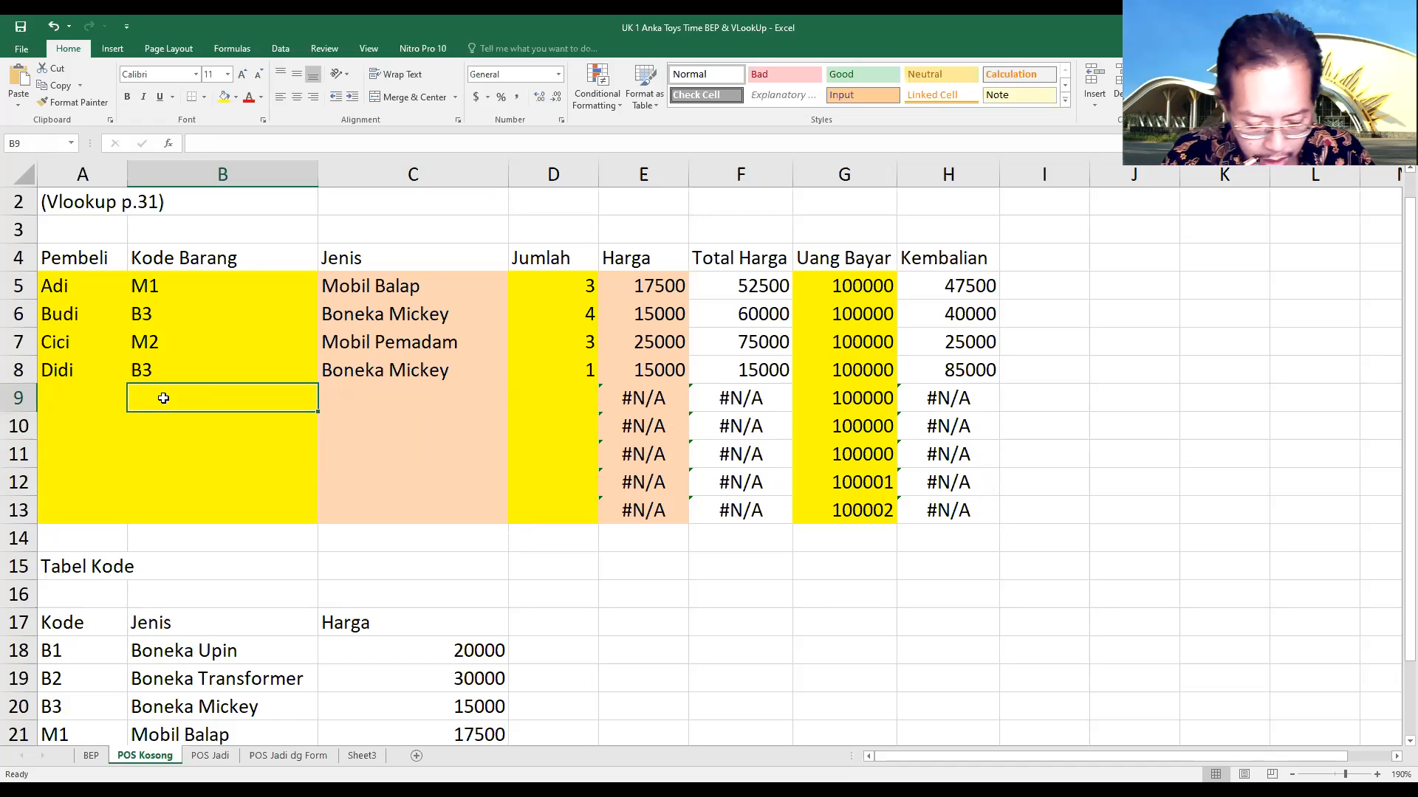
text(M1)
key(Return)
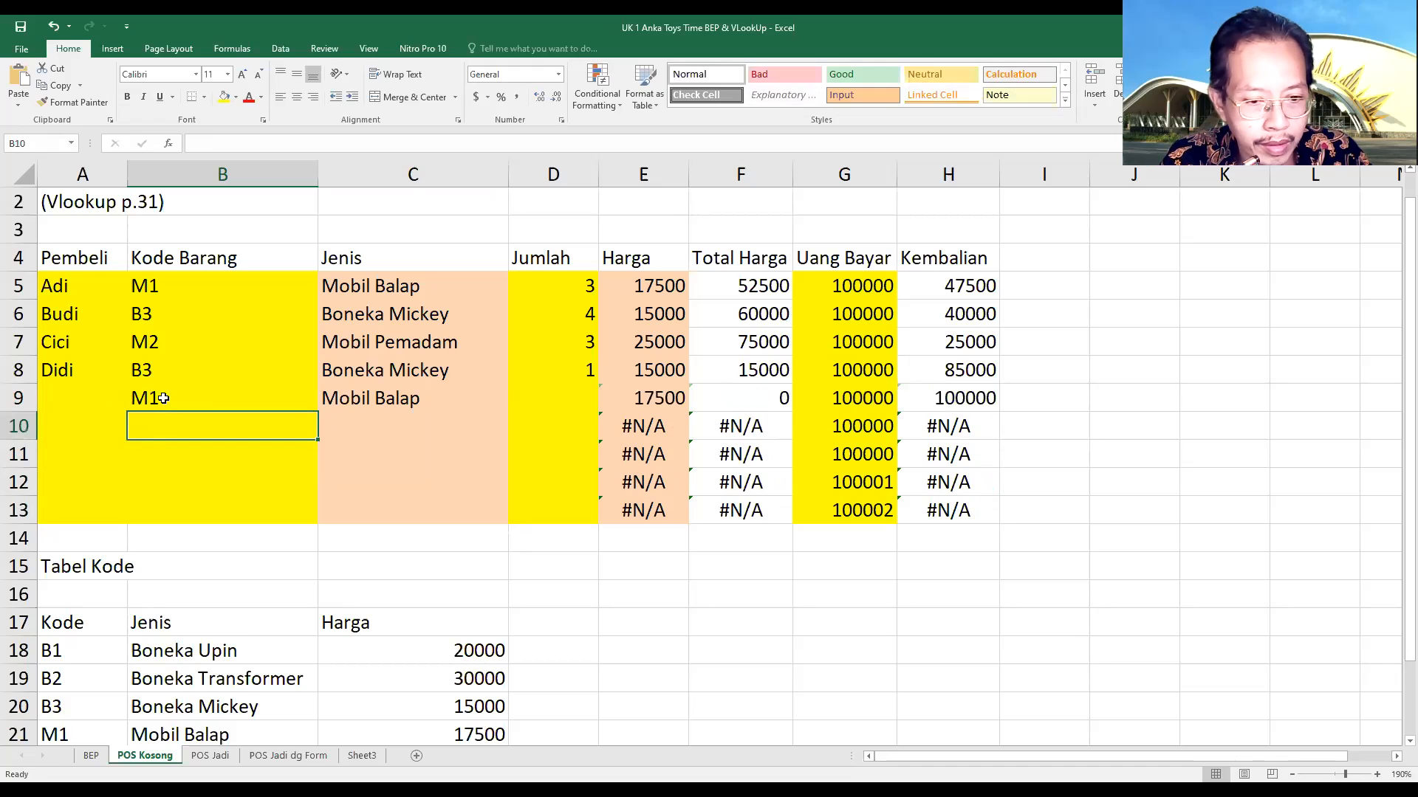
click(208, 396)
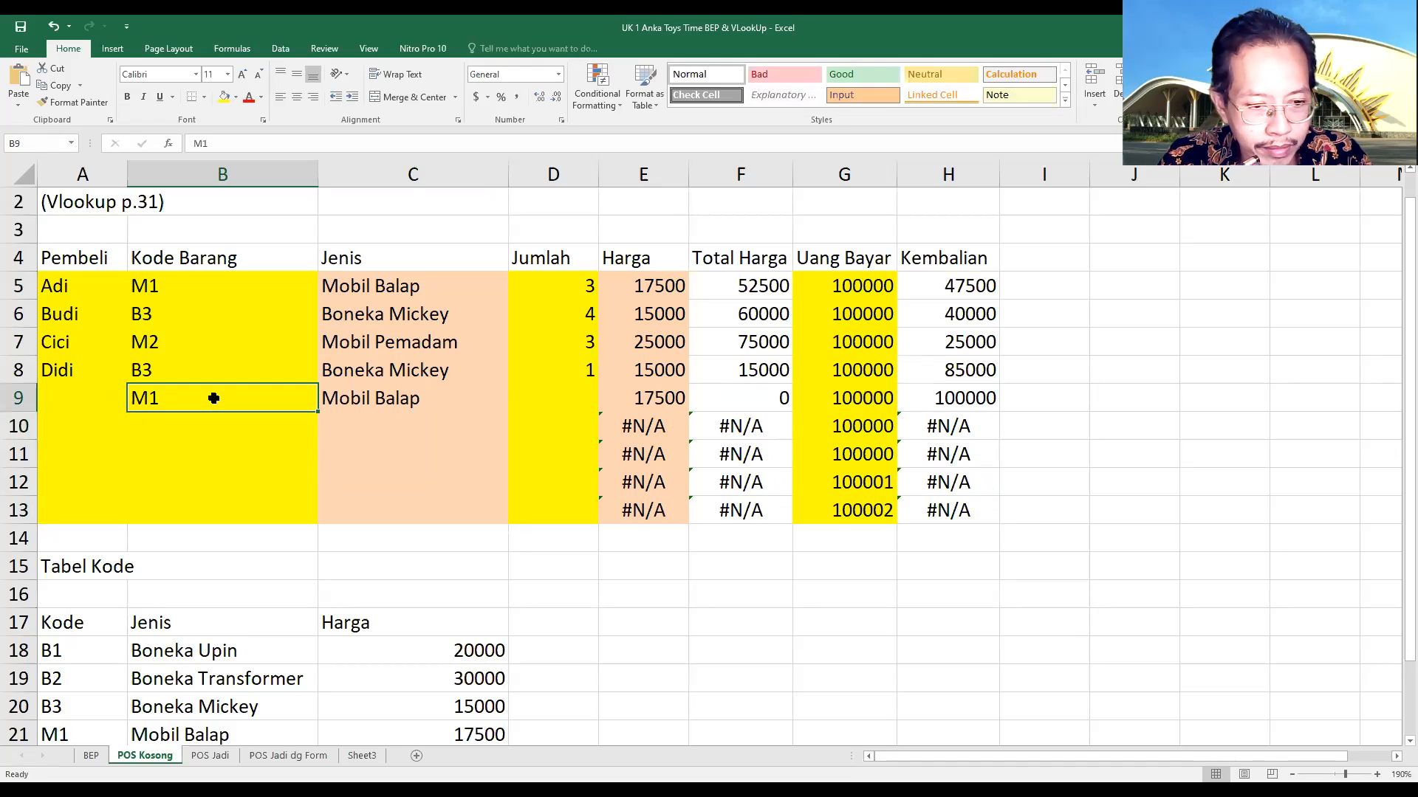
click(389, 401)
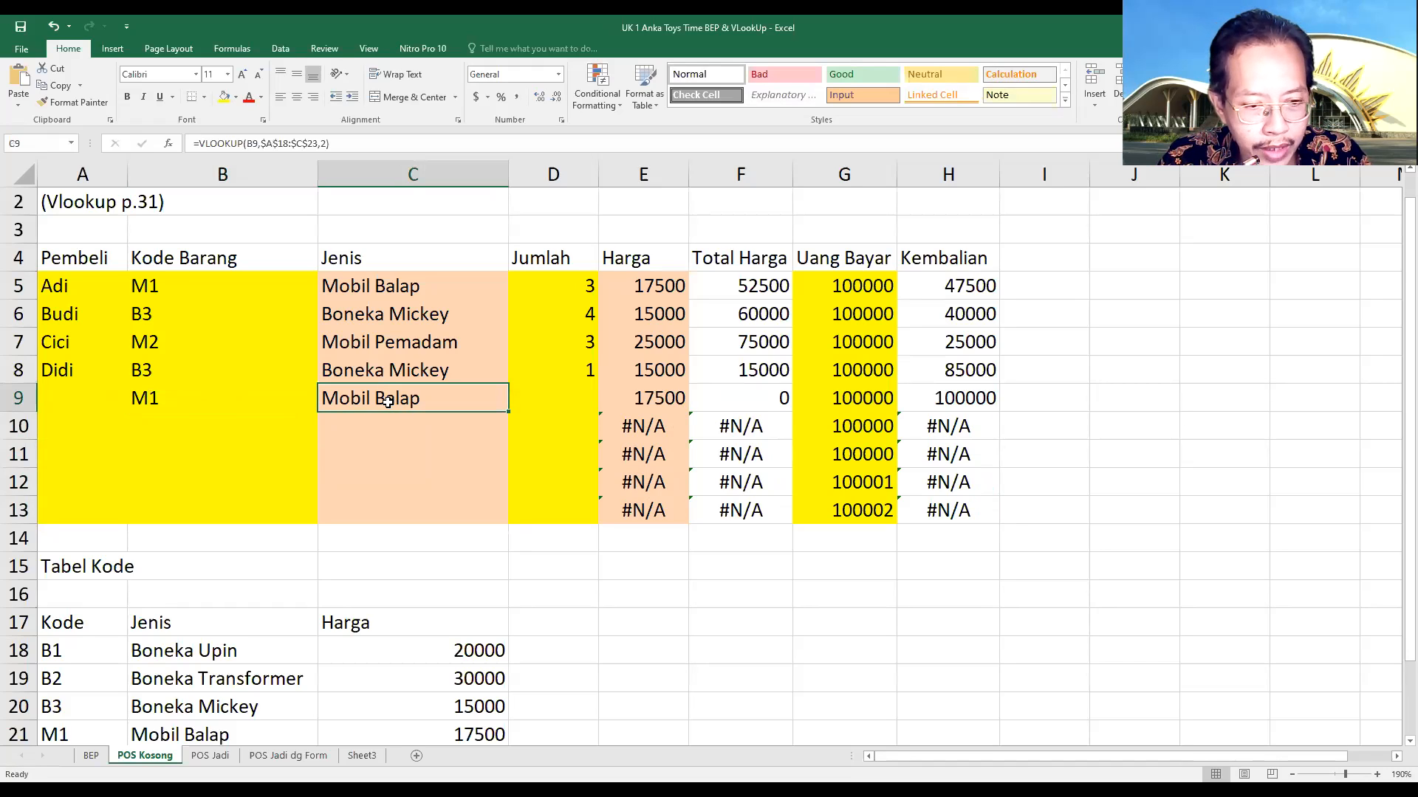
click(621, 396)
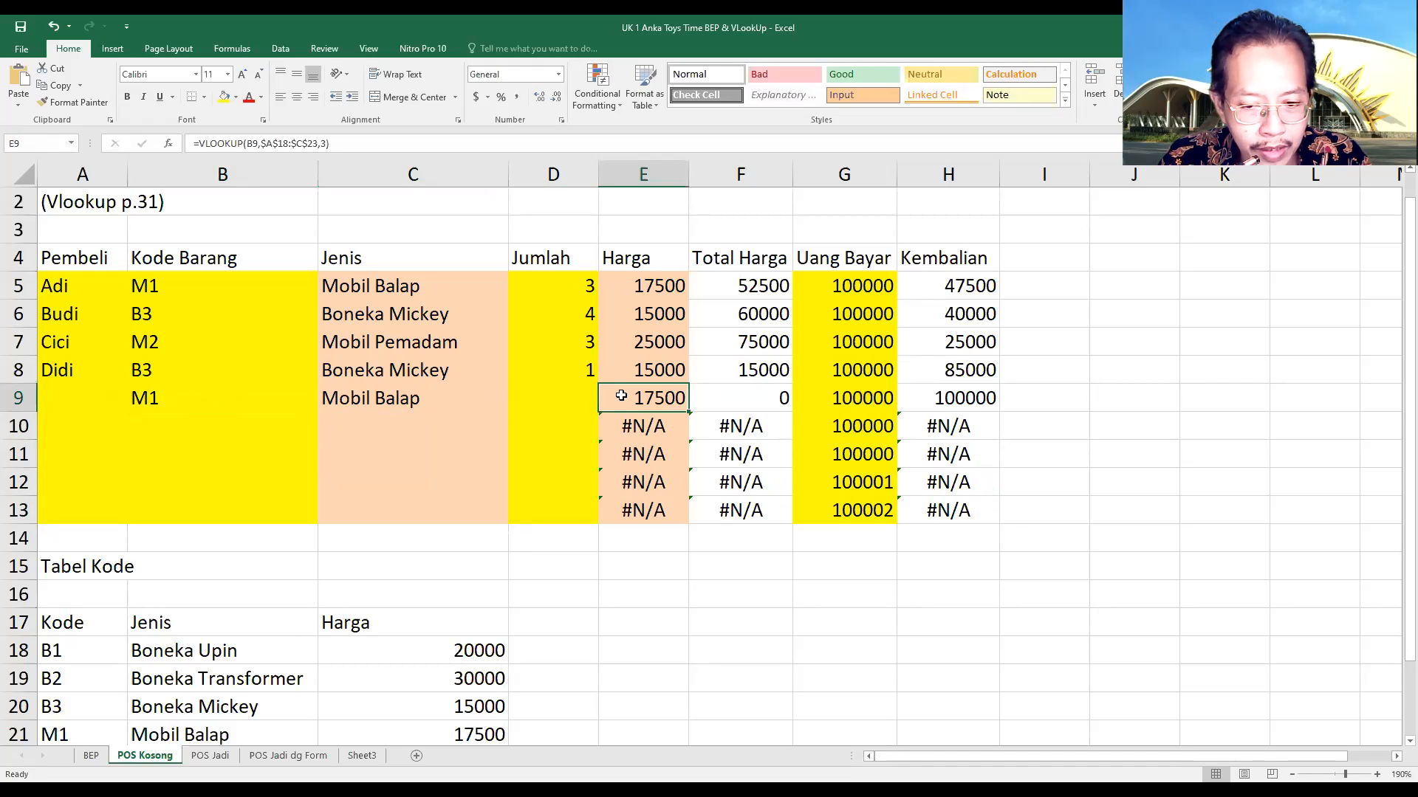
Set the Jumlah quantity in D9 to 2
click(554, 396)
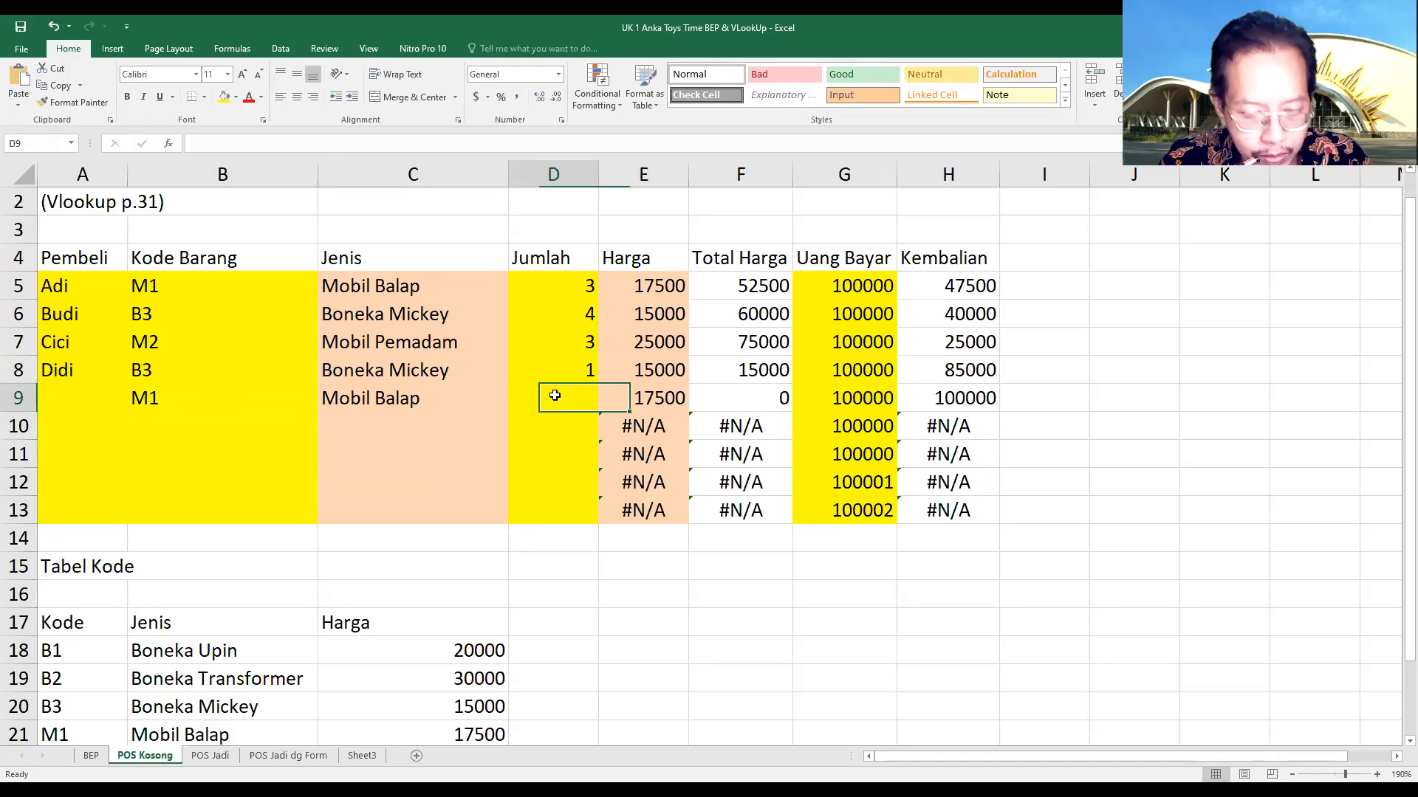
text(2)
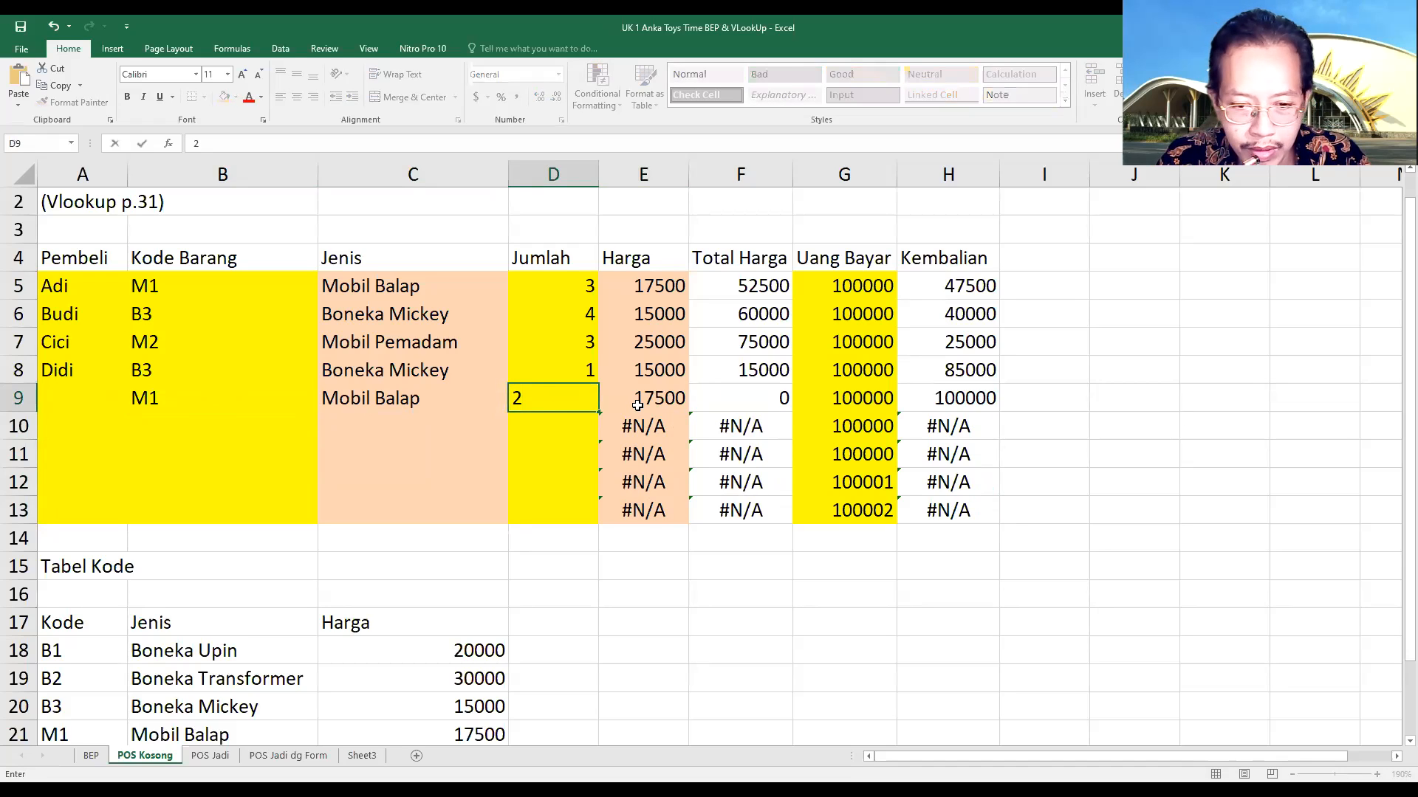
key(Return)
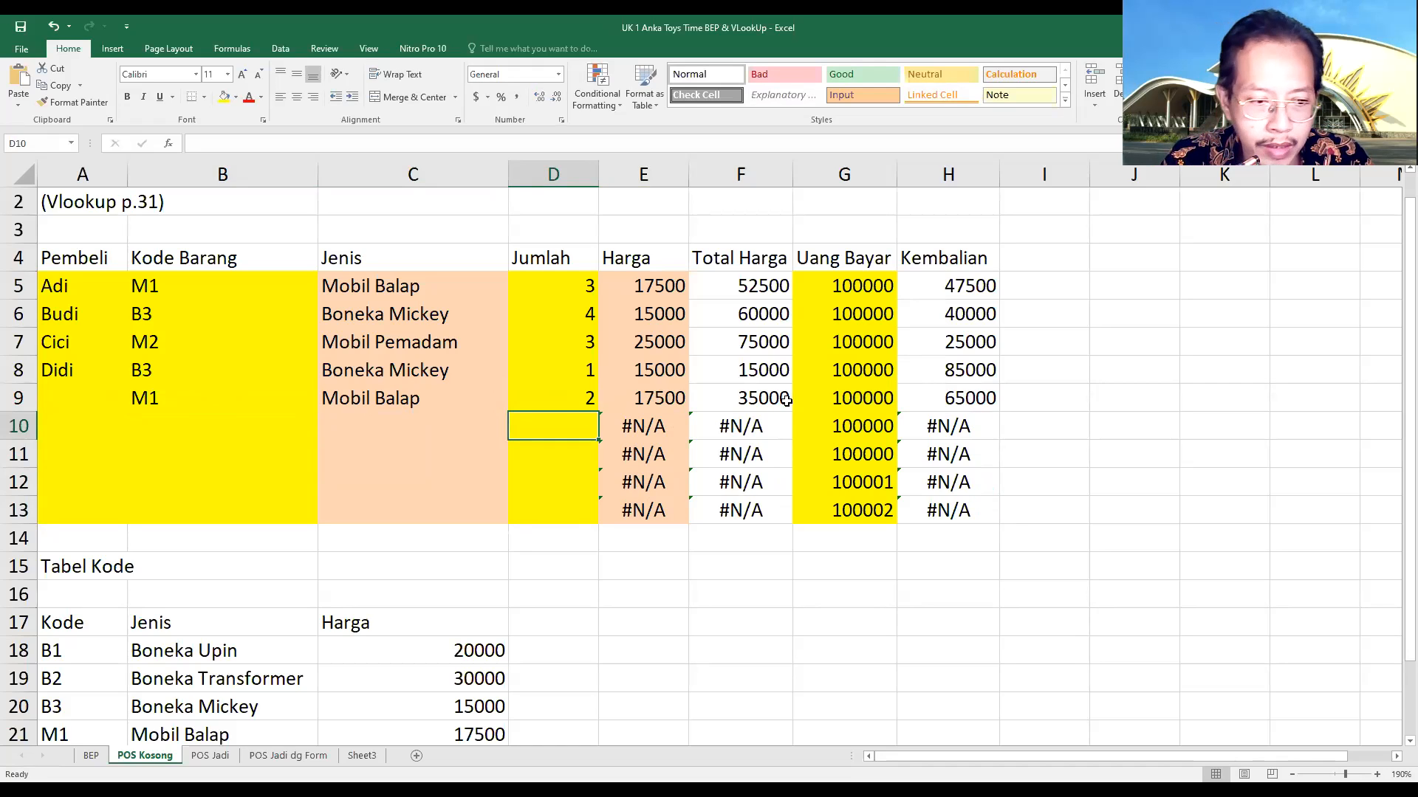
Enter the buyers' names in the Pembeli column for rows 9 and 10
click(65, 400)
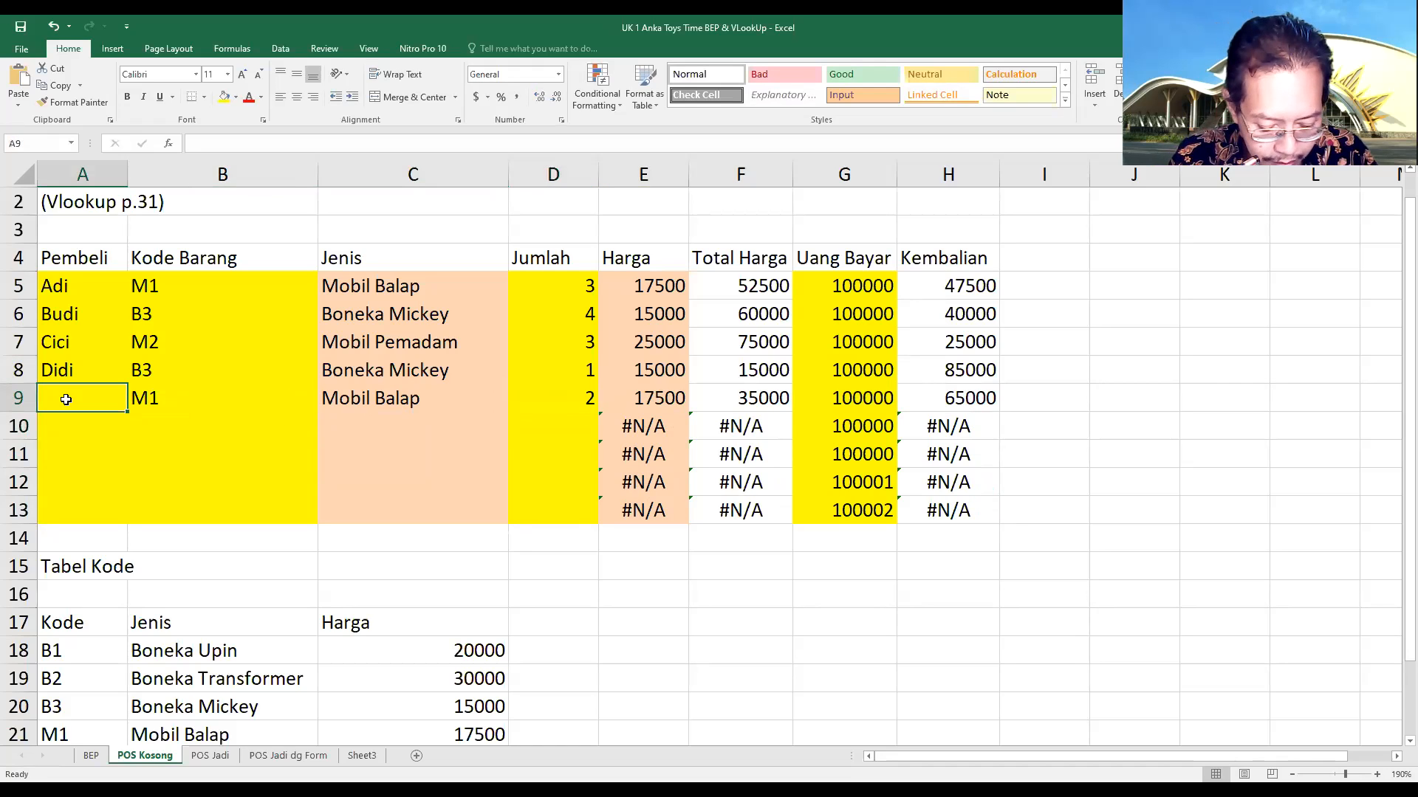
text(Endy)
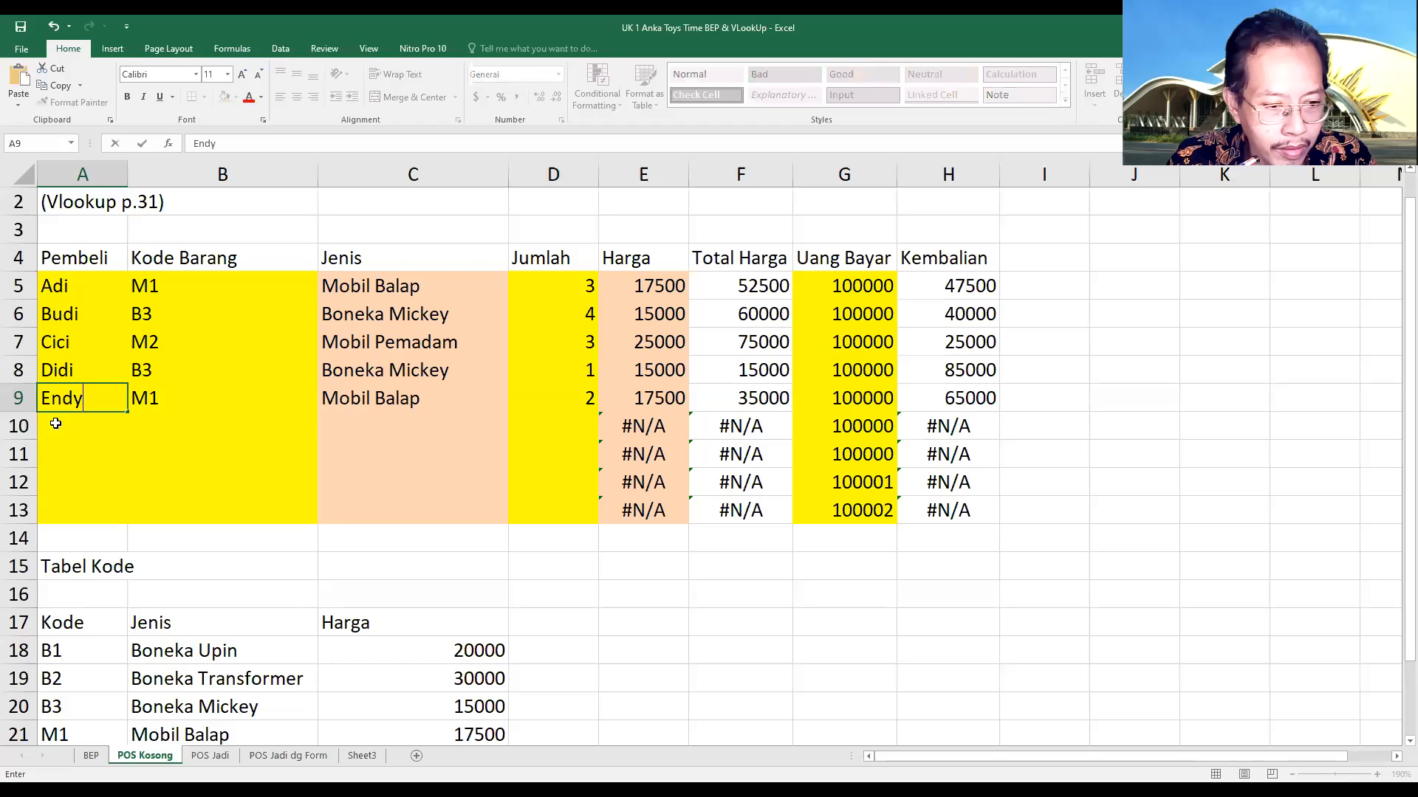
click(64, 426)
text(Fifi)
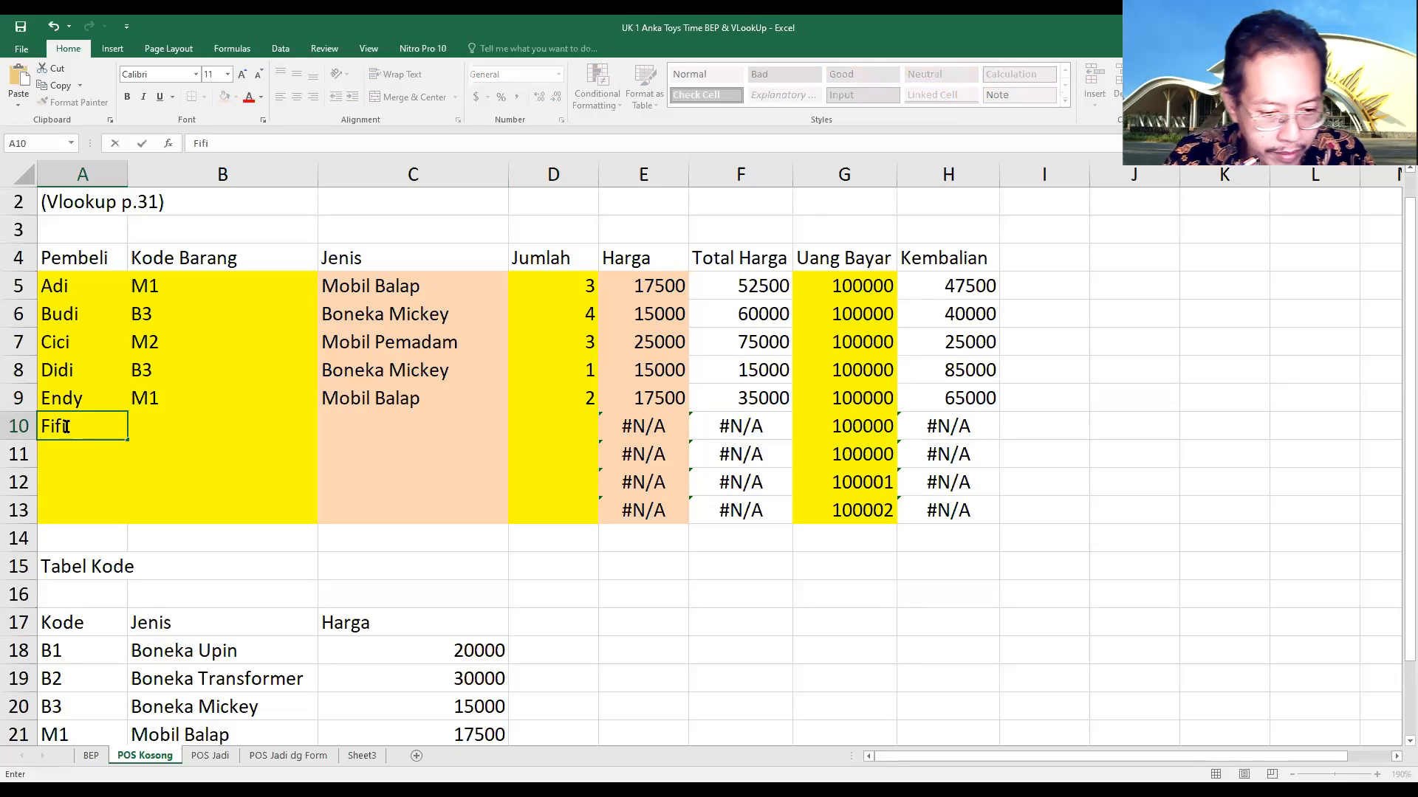
scroll(135, 523, down, 1)
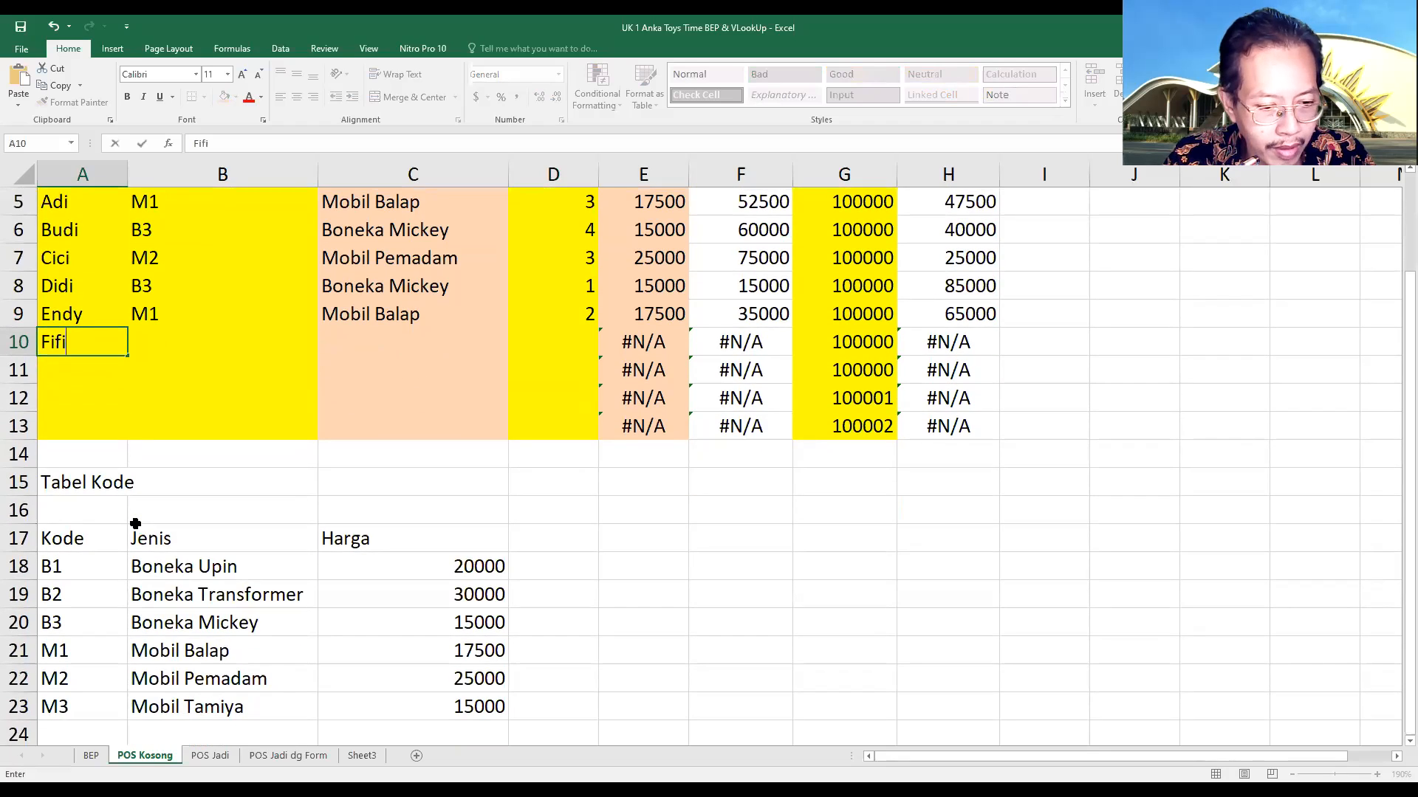
click(181, 353)
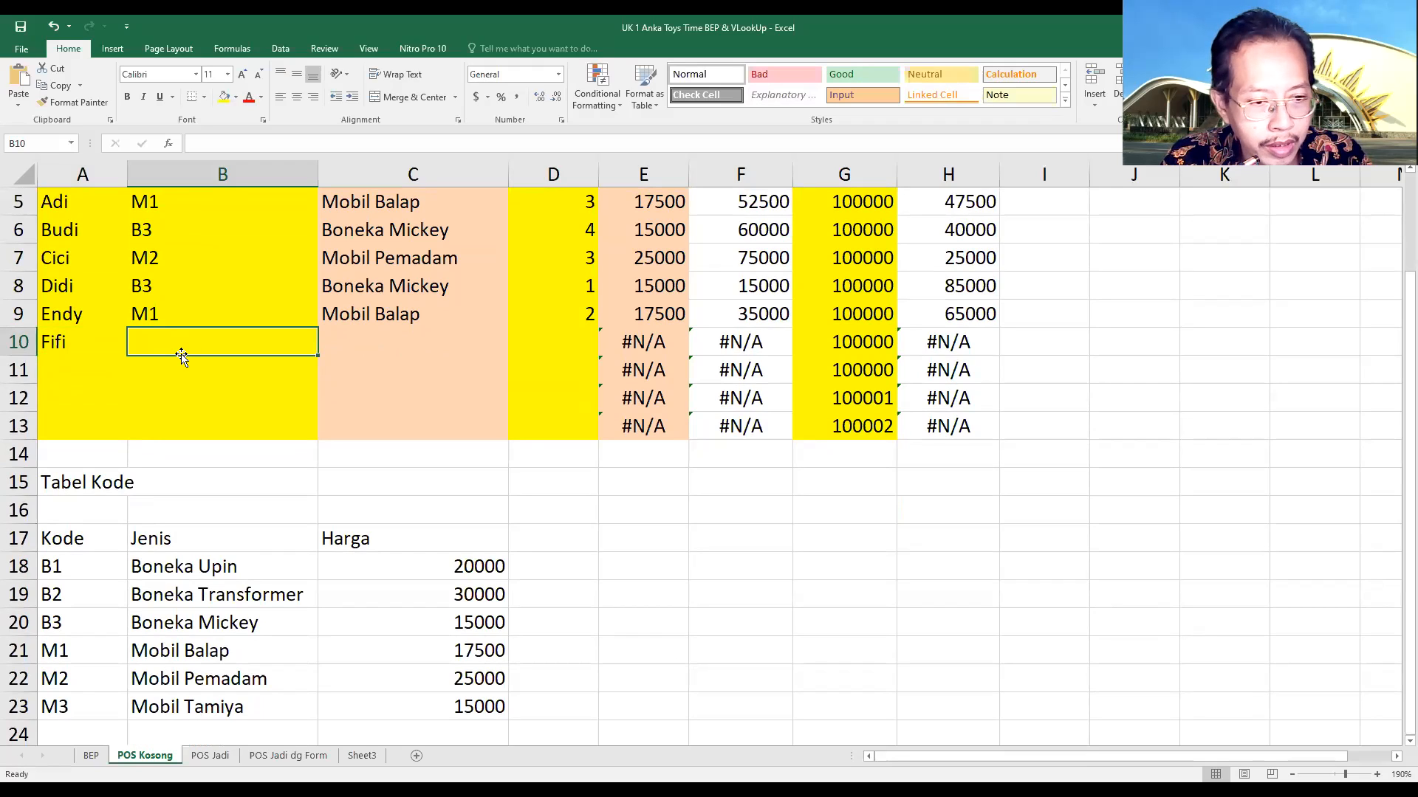
Enter product code B3 in B10 and check the Jenis lookup formula in C10
text(B3)
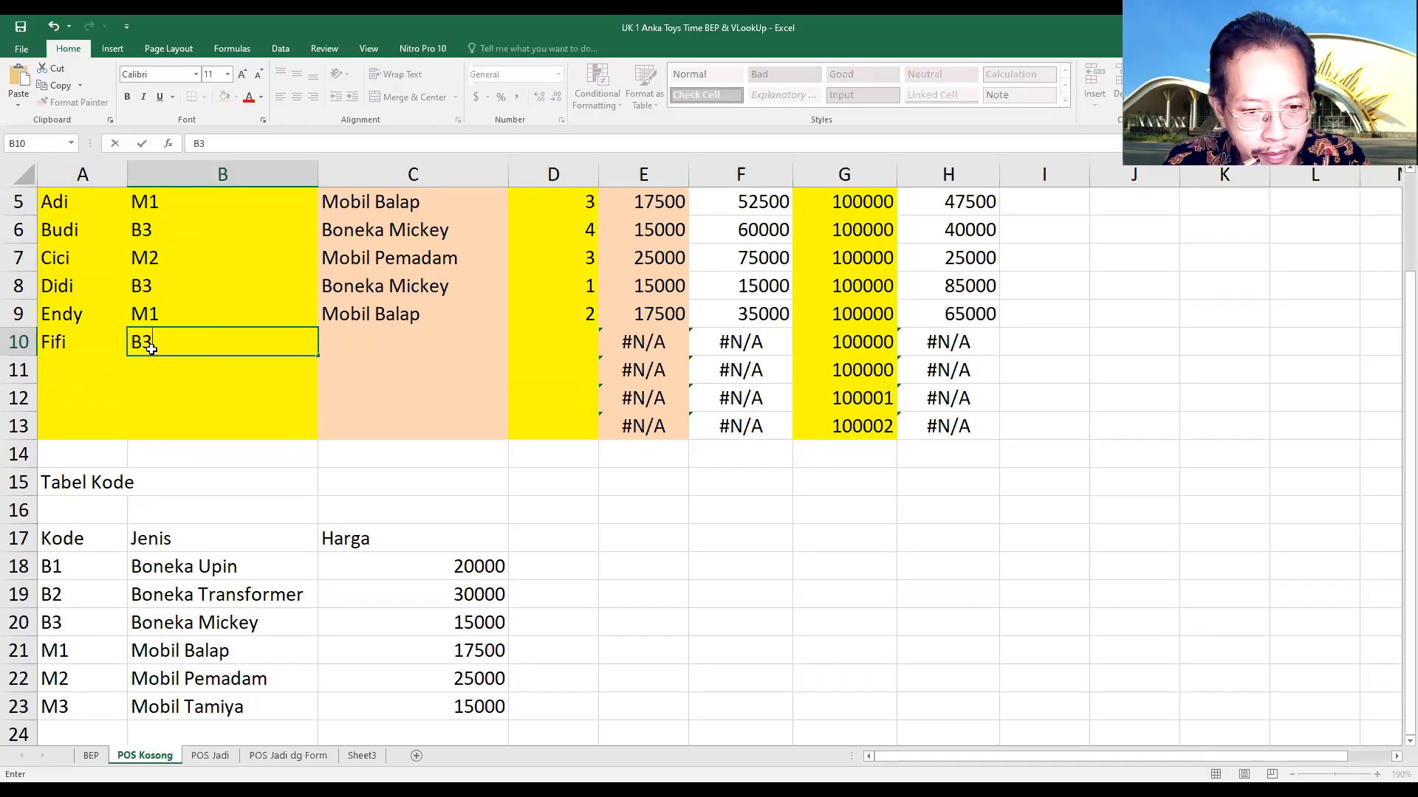
key(Return)
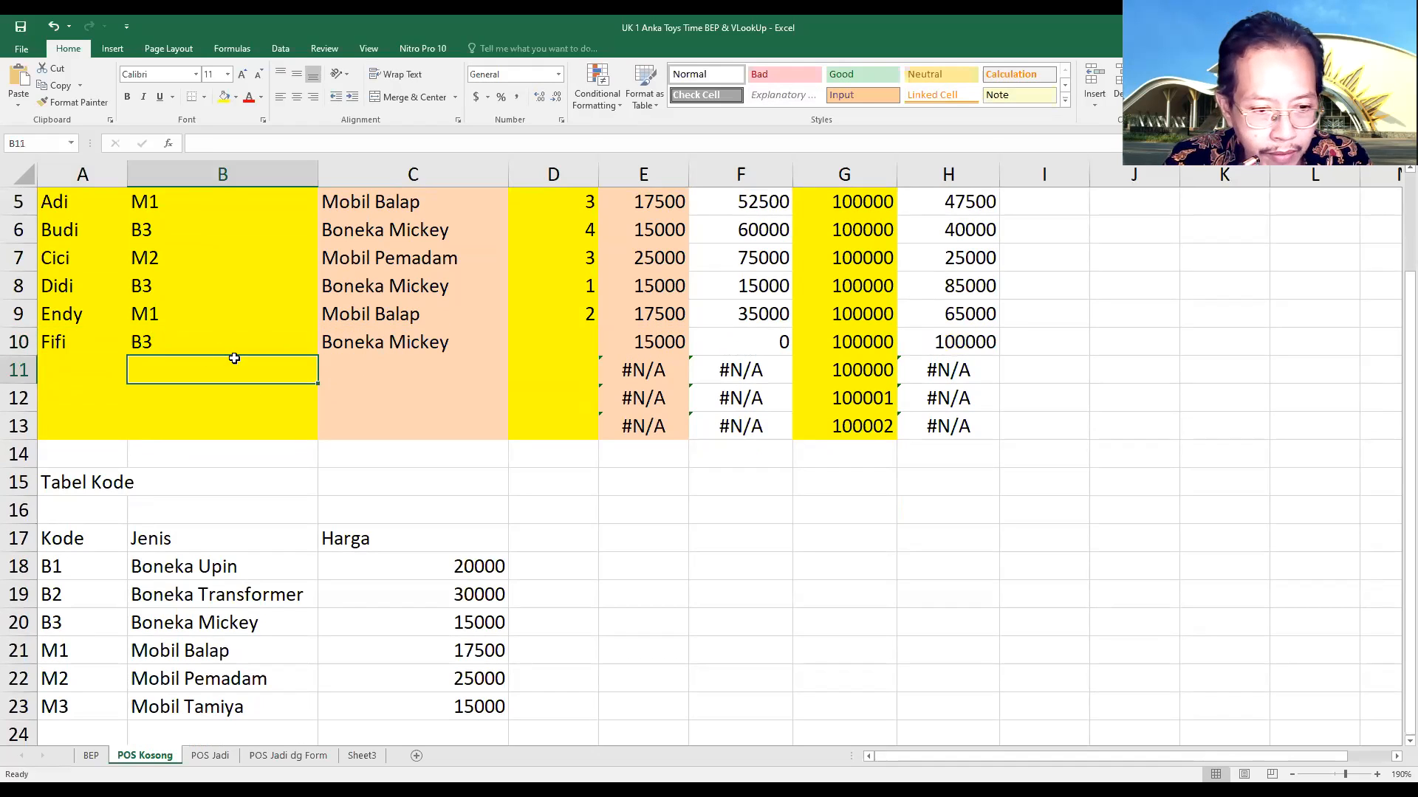
click(369, 341)
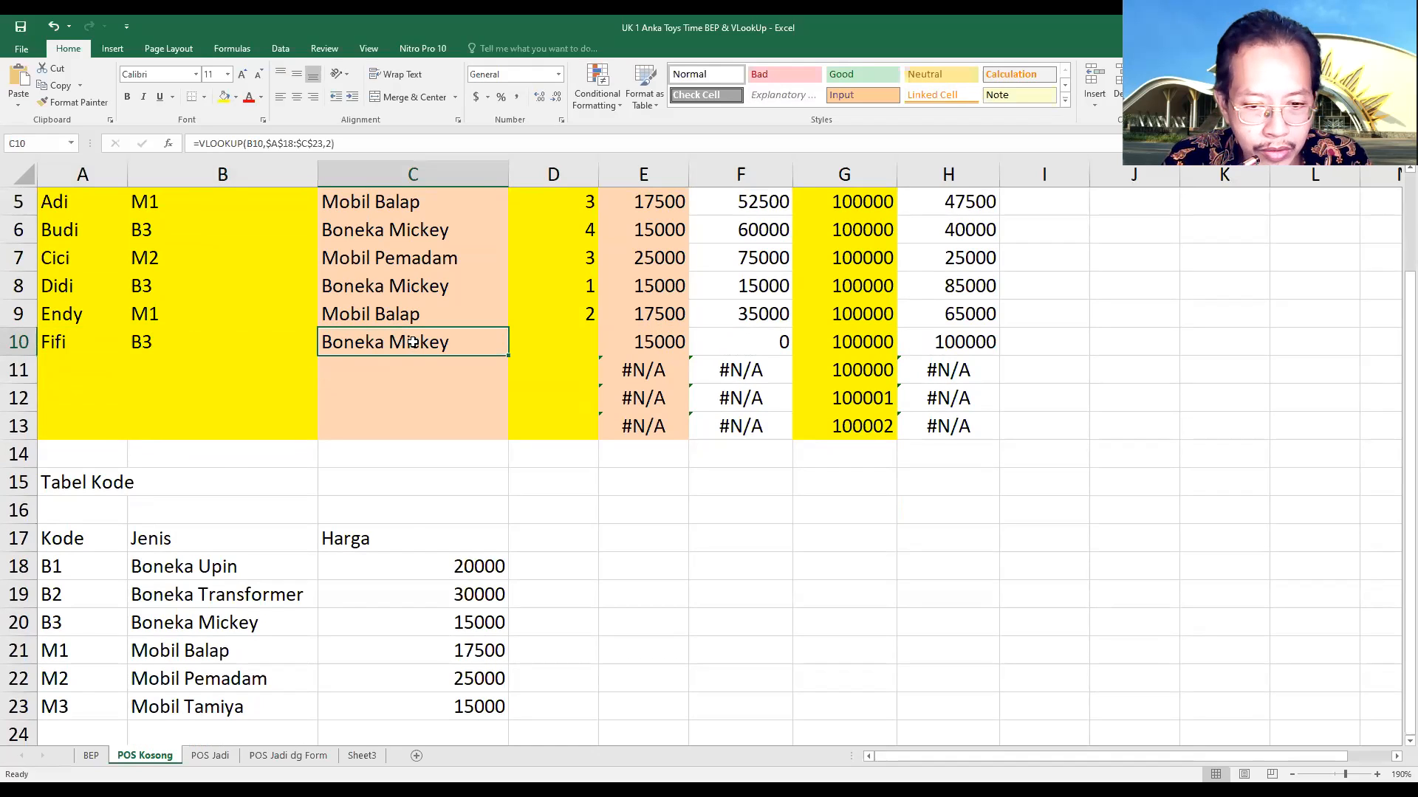
Set the Jumlah quantity in D10 to 1 and check the row's total and unit price against the code table
click(553, 339)
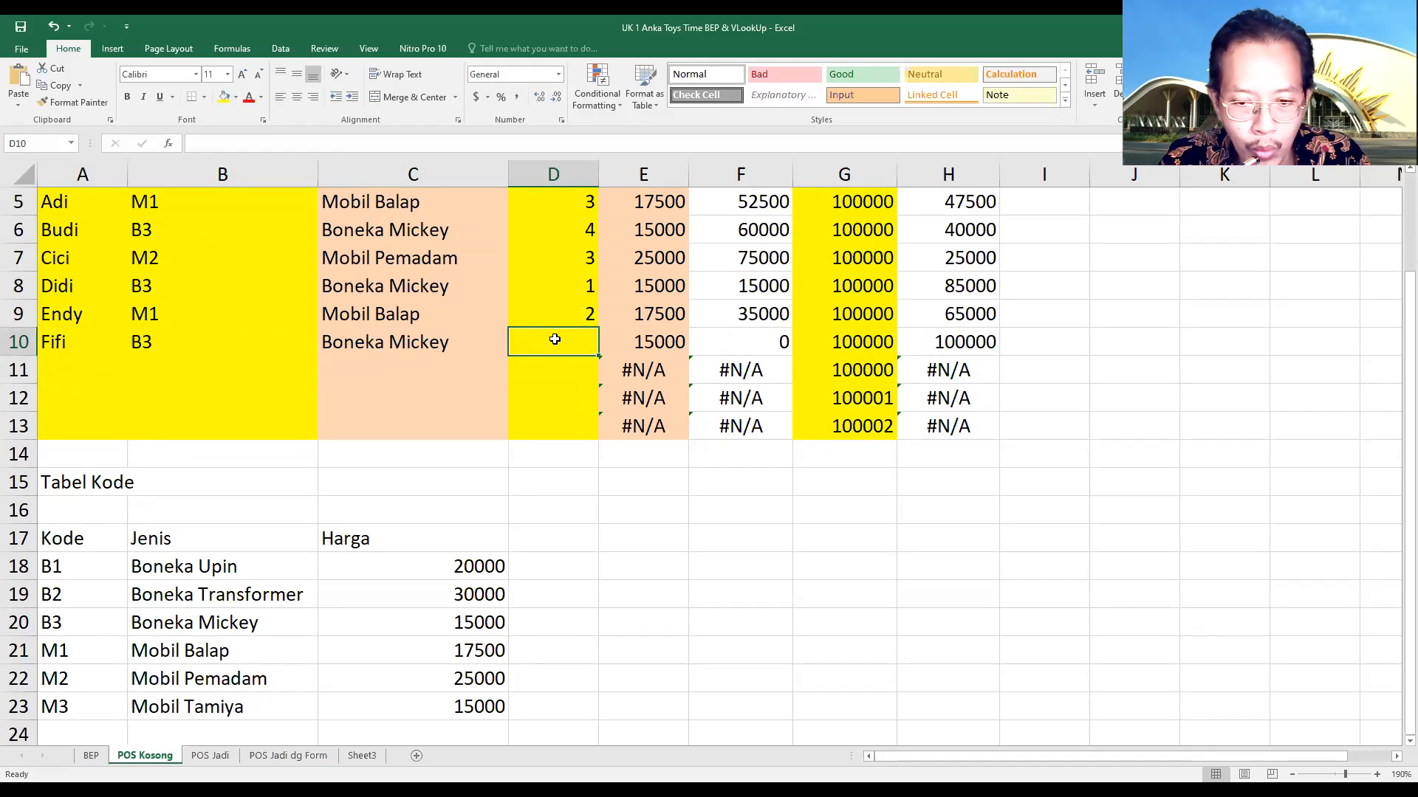
text(1)
key(Return)
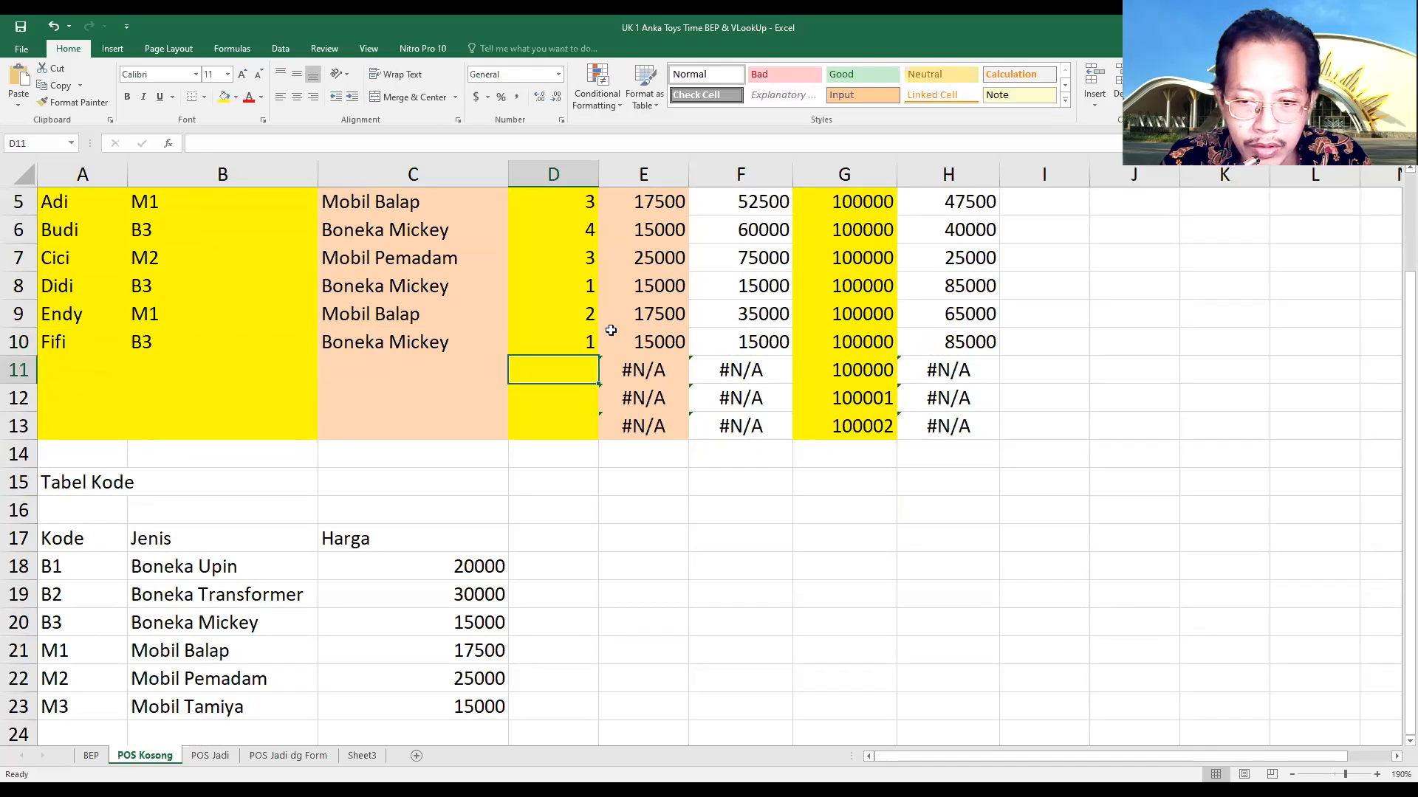
click(736, 344)
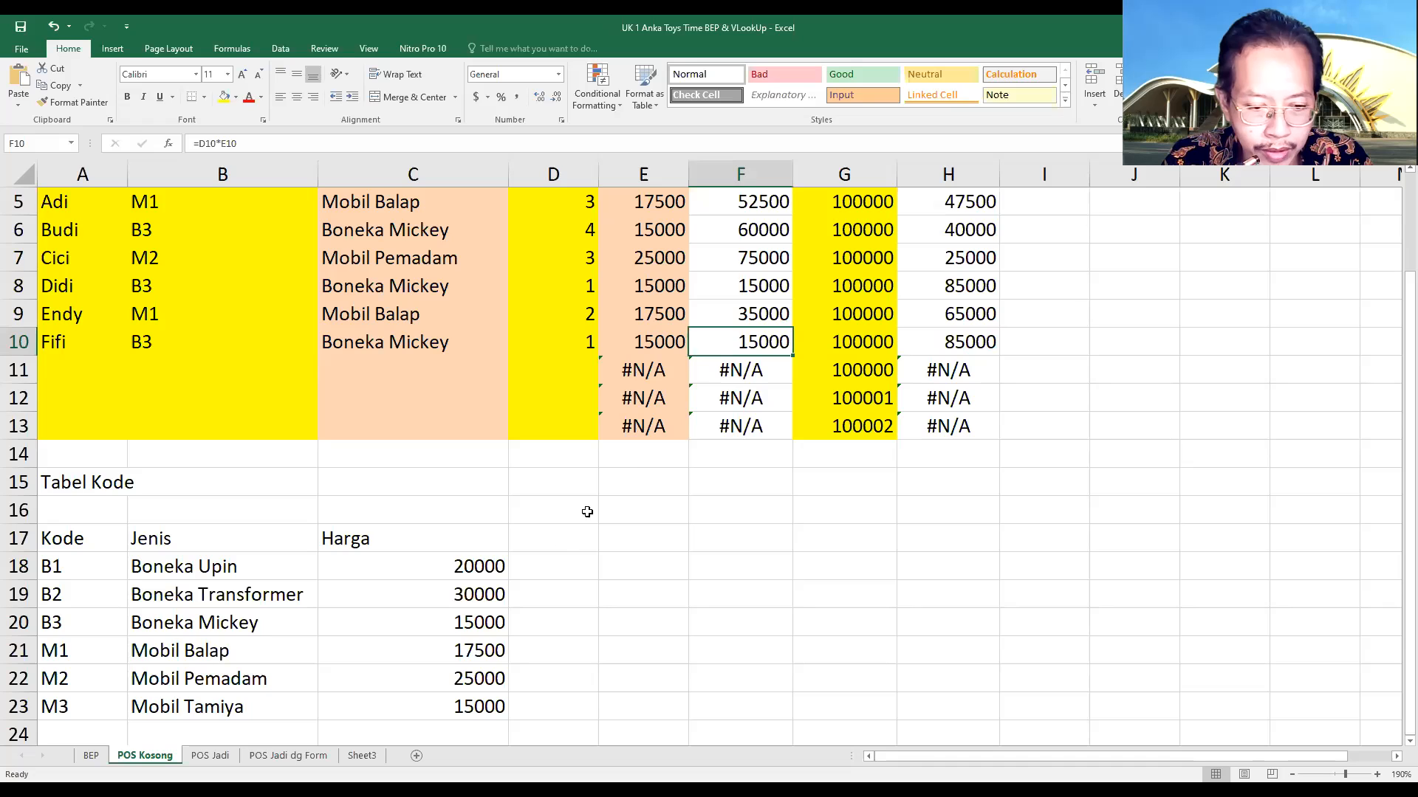
click(473, 621)
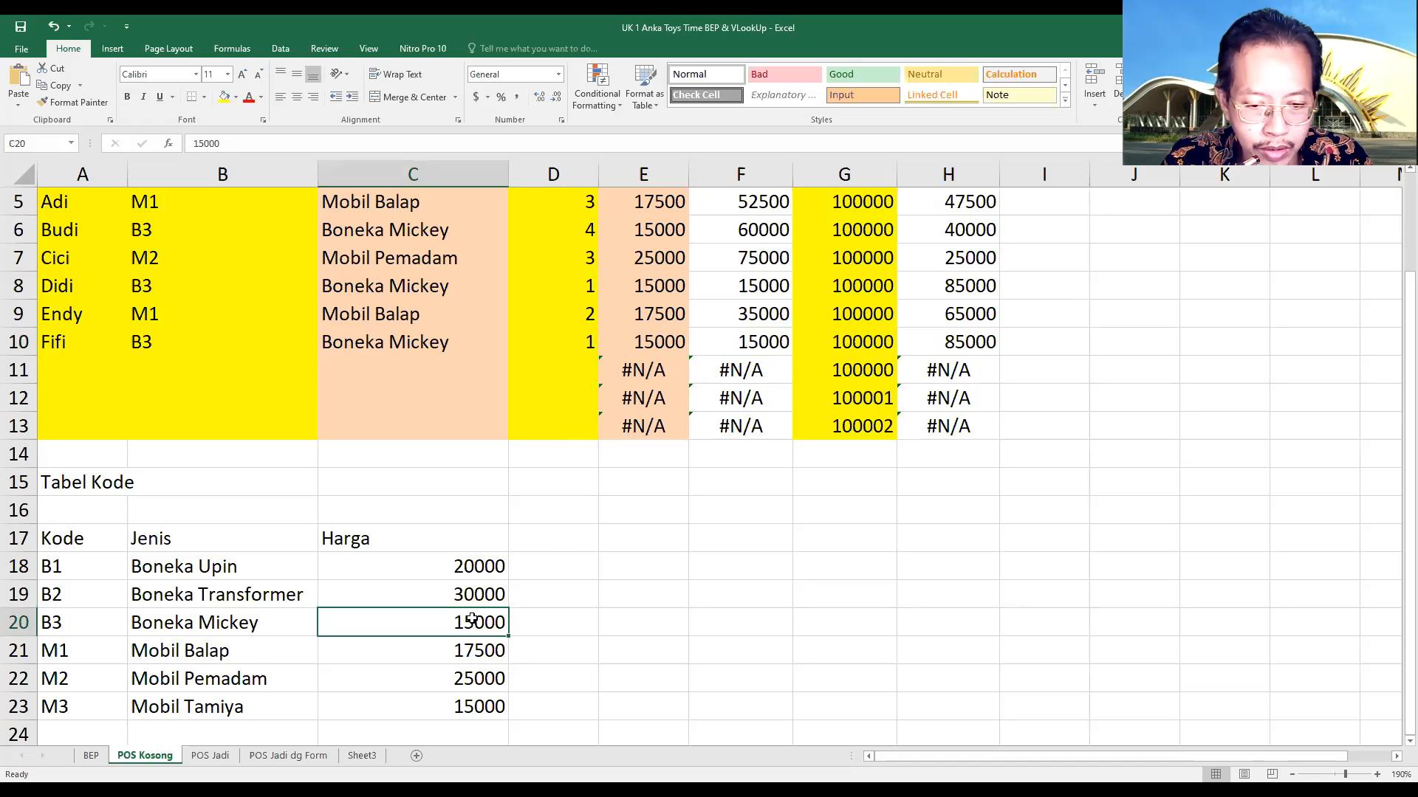
click(668, 342)
Set the Uang Bayar payment in G10 to 50000
click(824, 347)
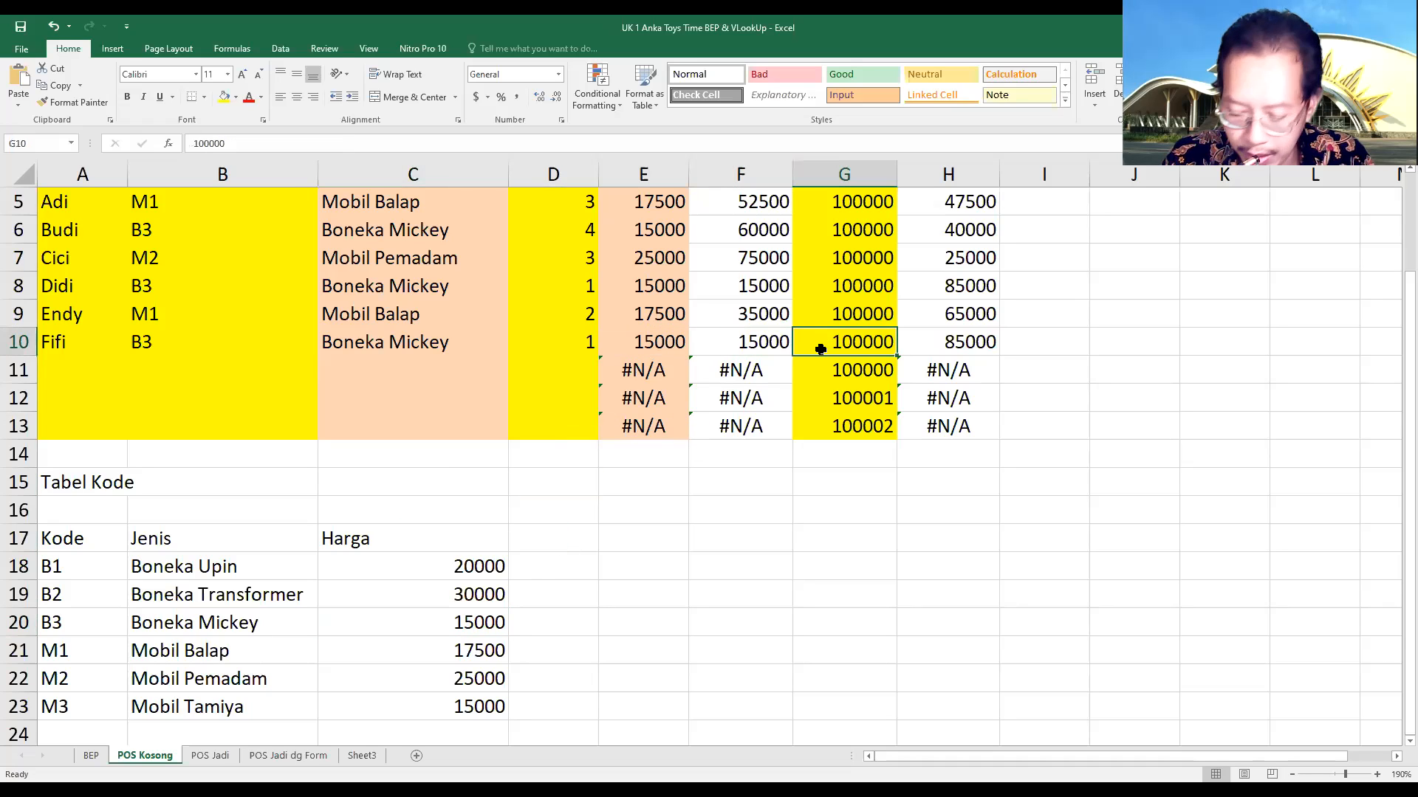
text(50000)
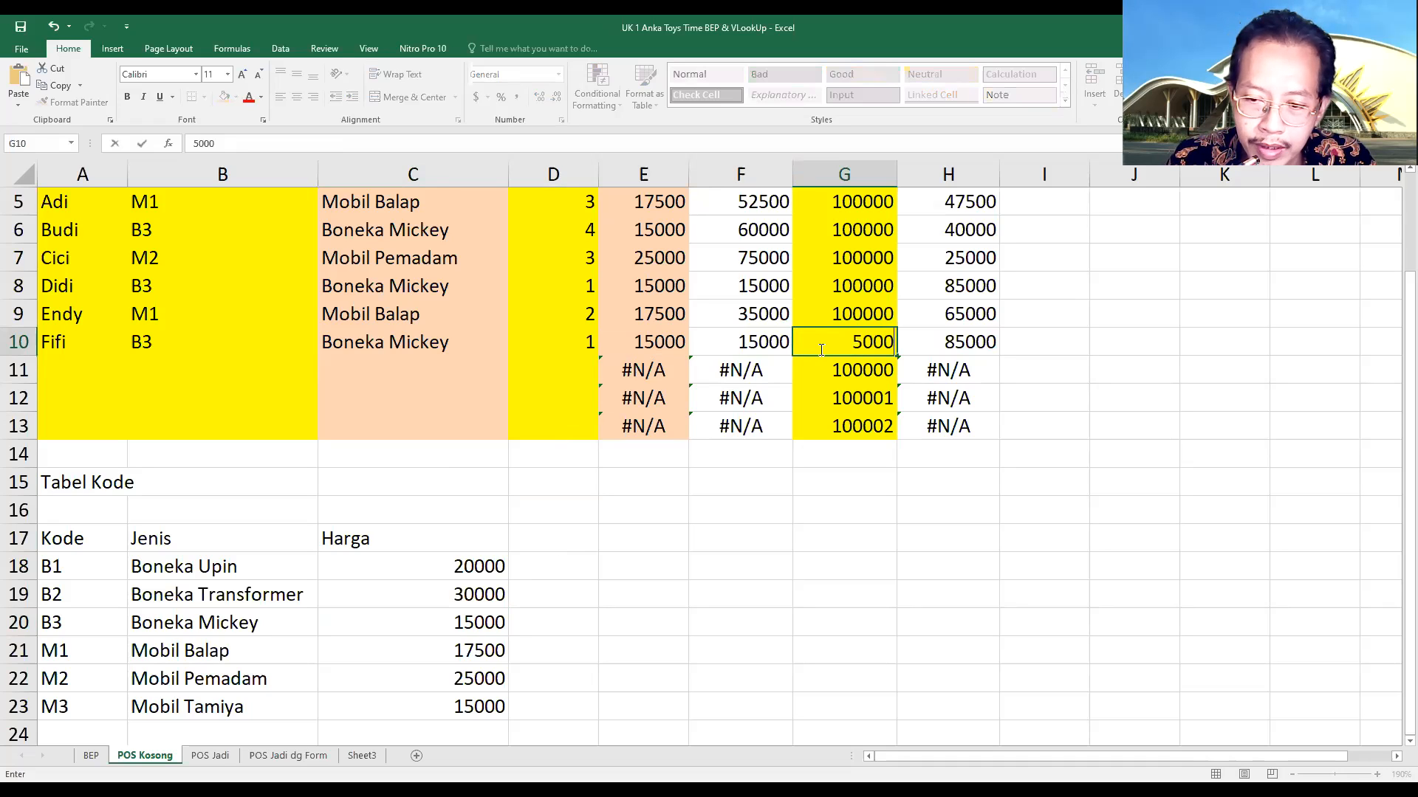
key(Return)
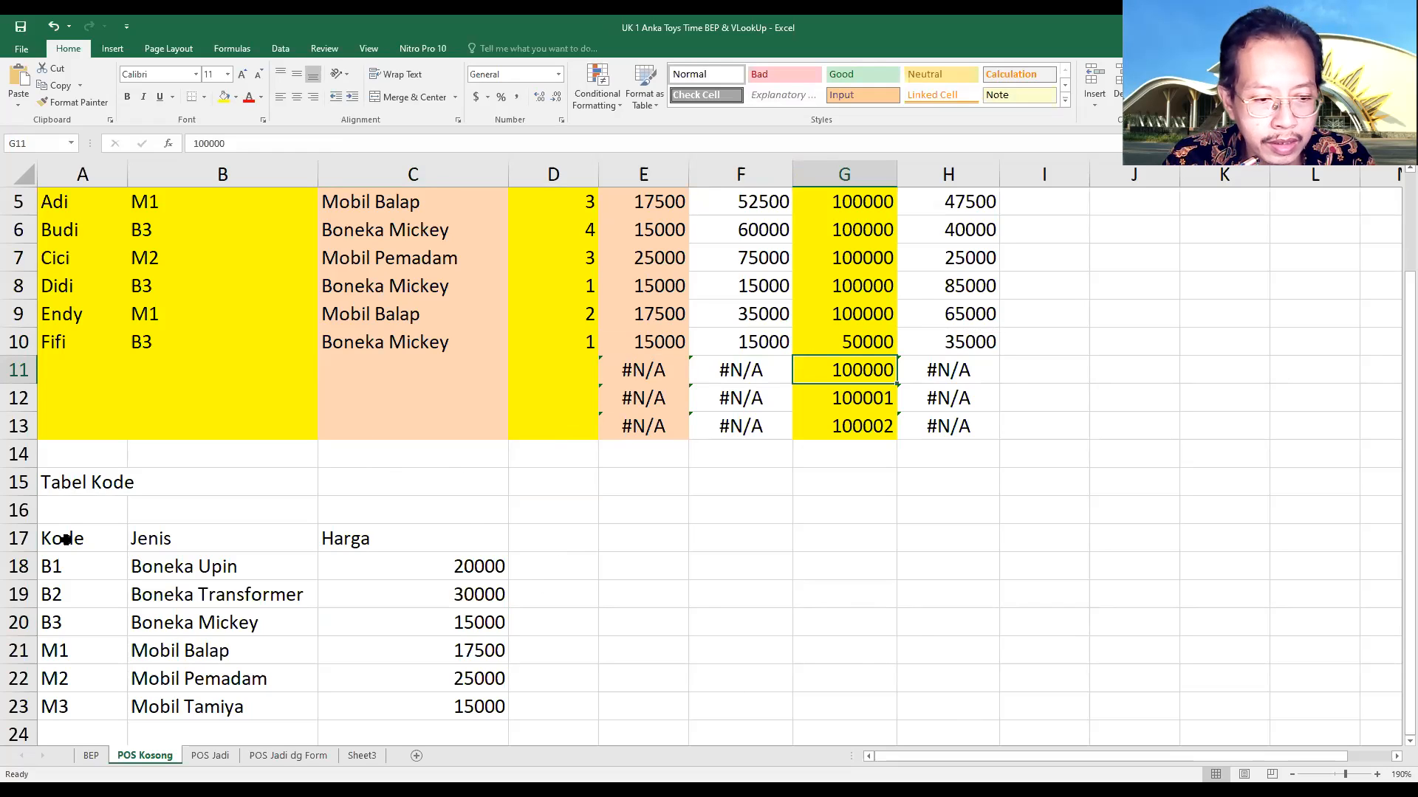
Examine the code and sales tables, tracing code M1 in row 5 to its matching Jenis and Harga entries
drag(51, 539, 465, 705)
scroll(589, 620, up, 2)
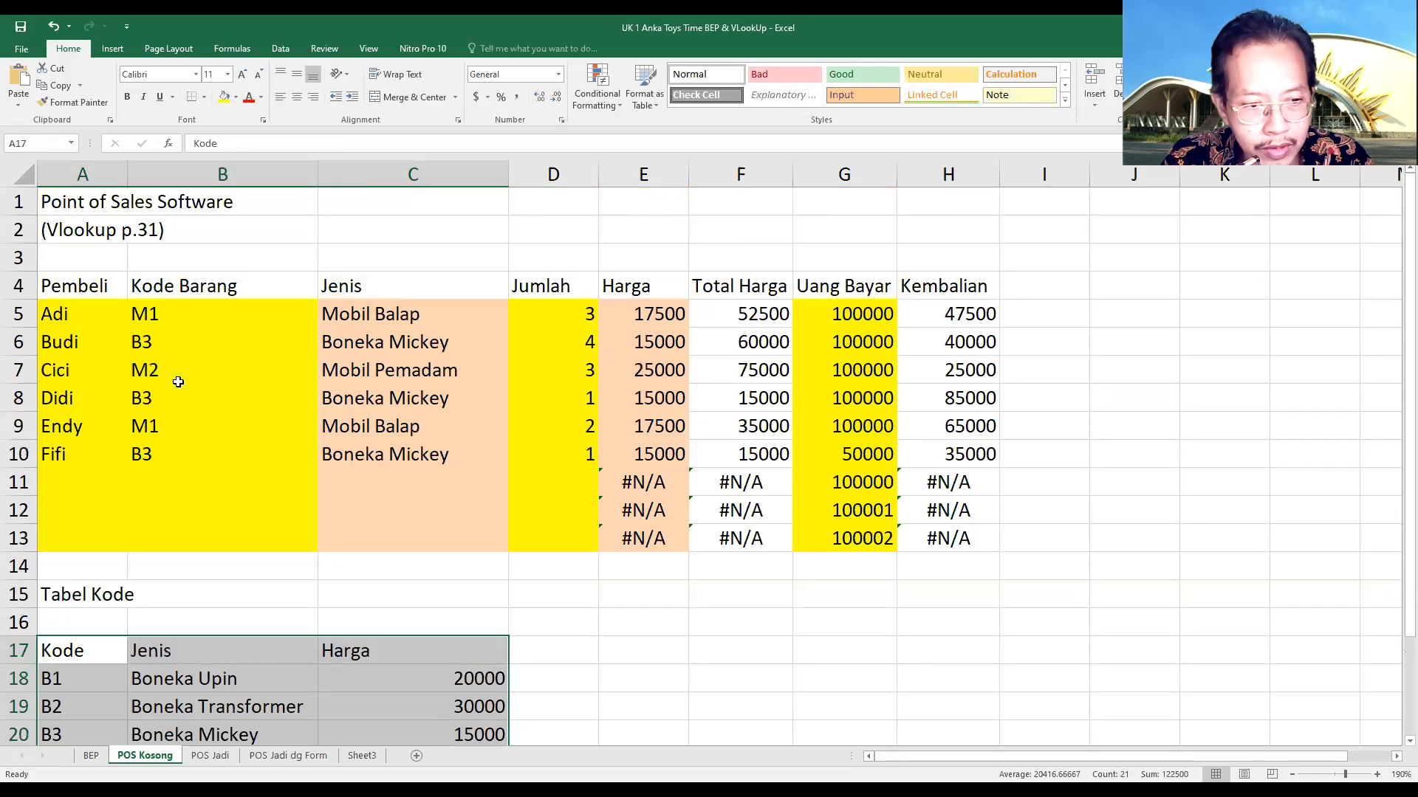
drag(47, 288, 957, 454)
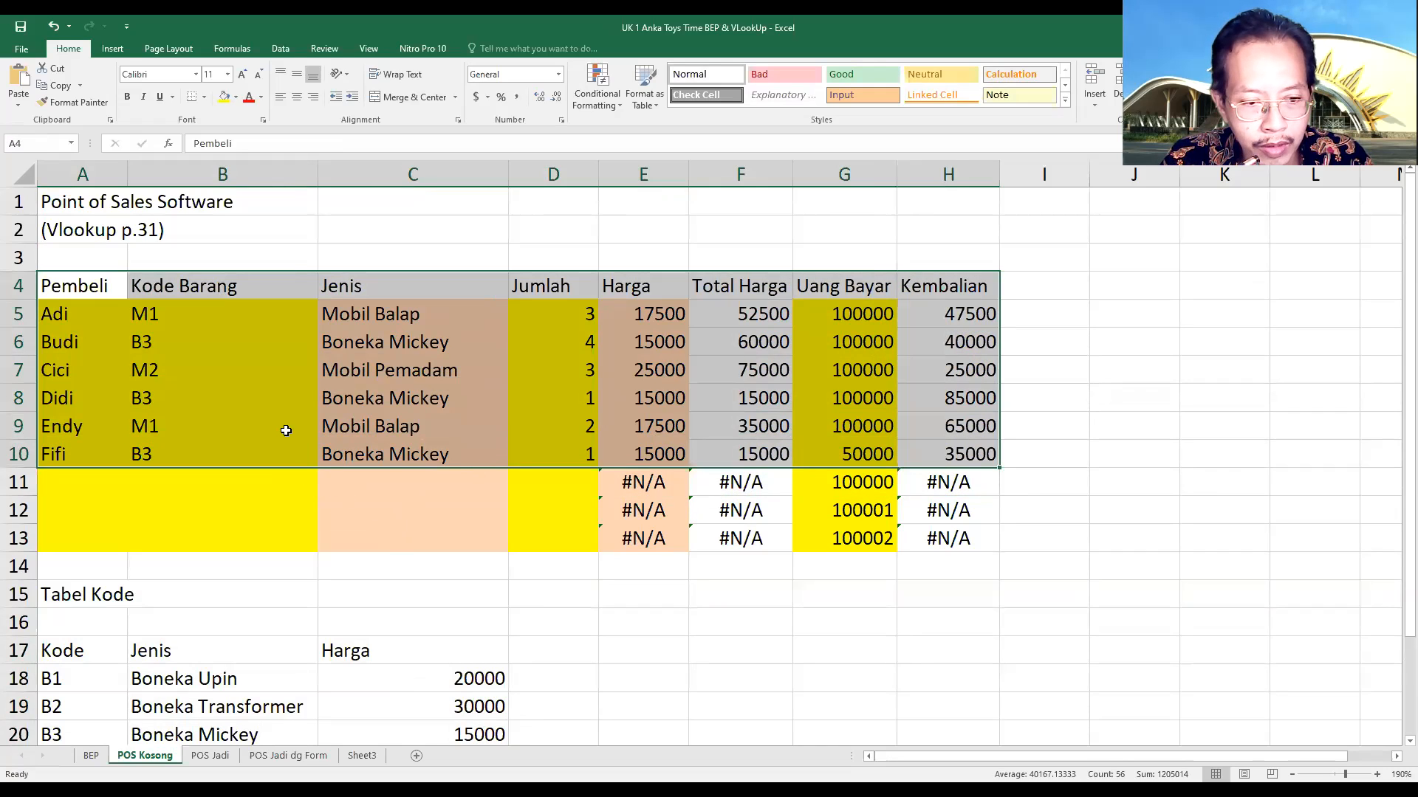
click(153, 313)
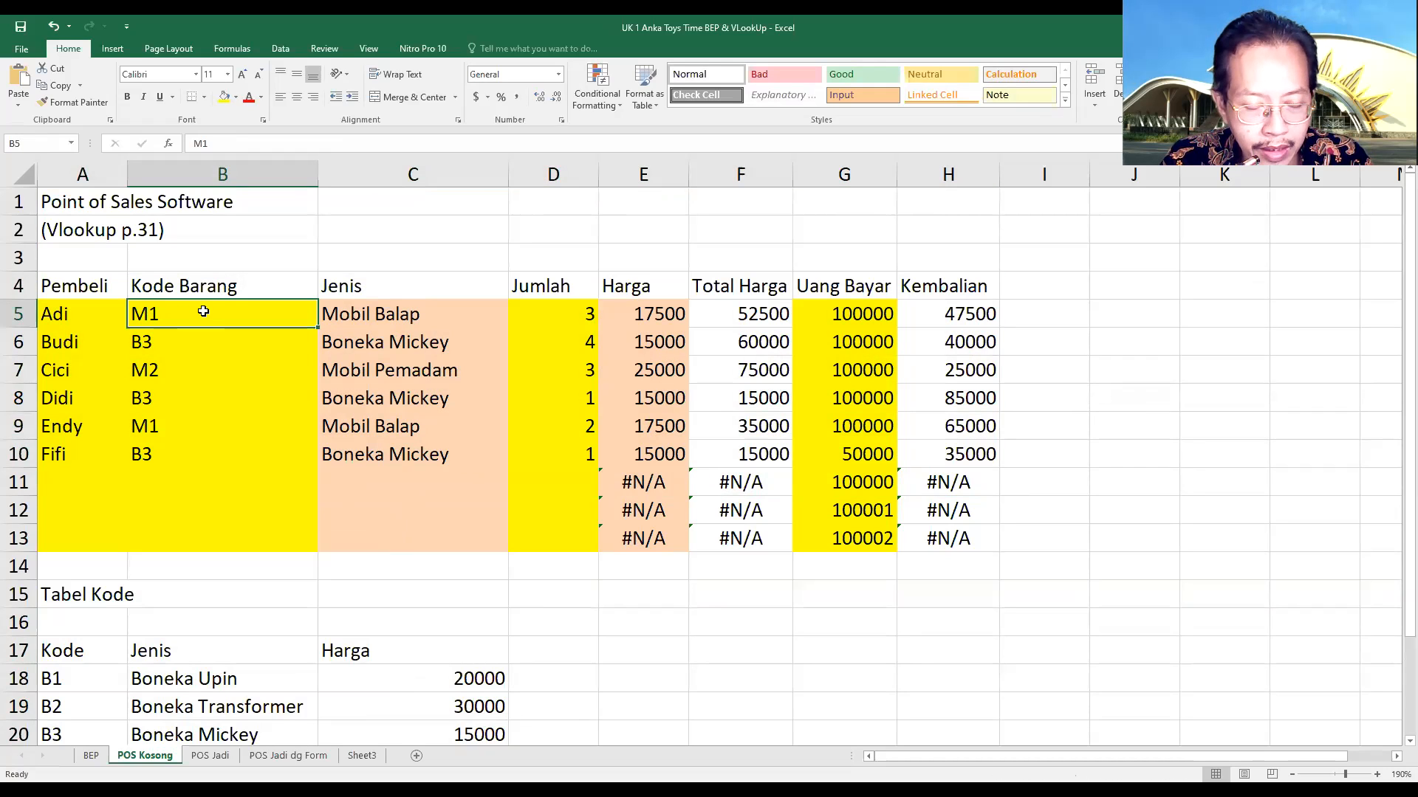
scroll(184, 315, down, 1)
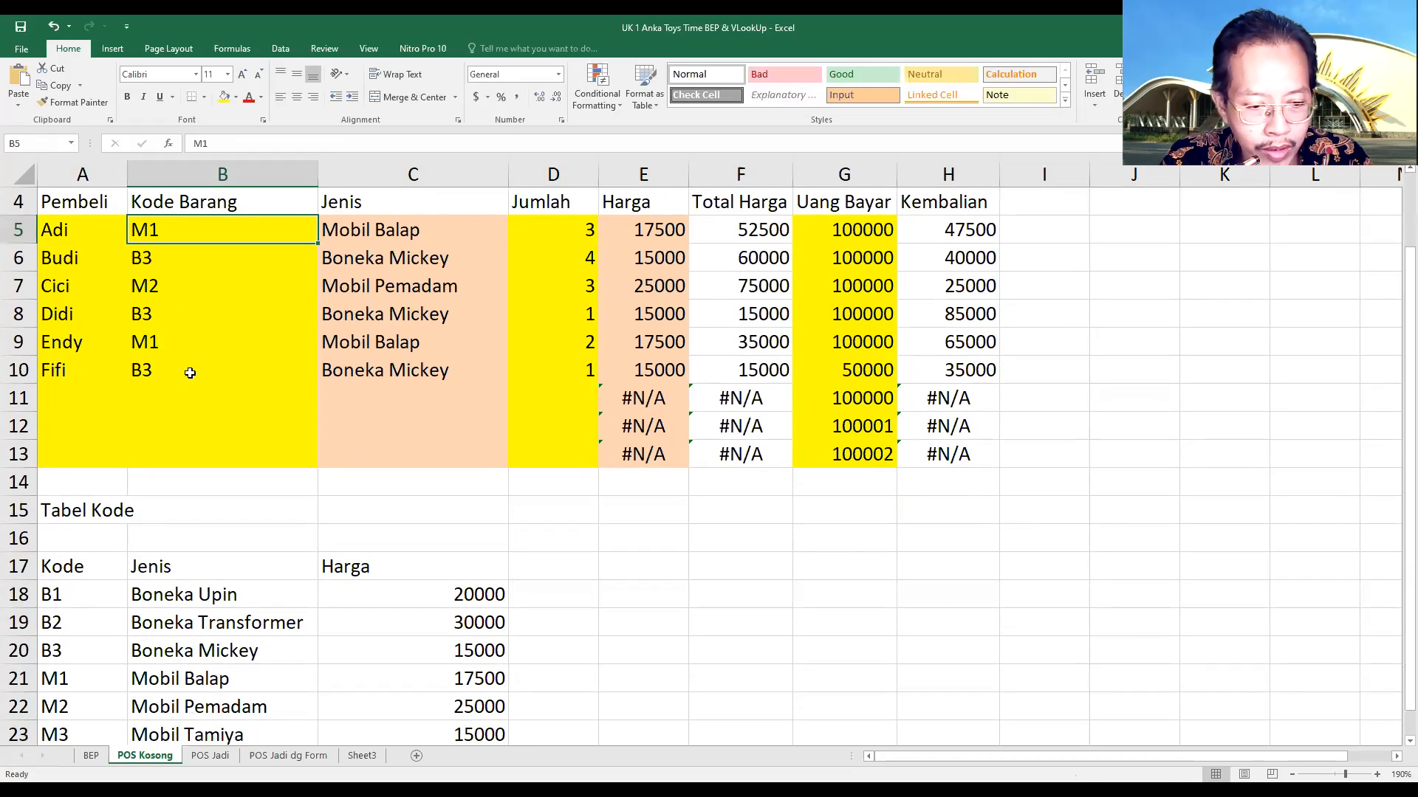
click(159, 676)
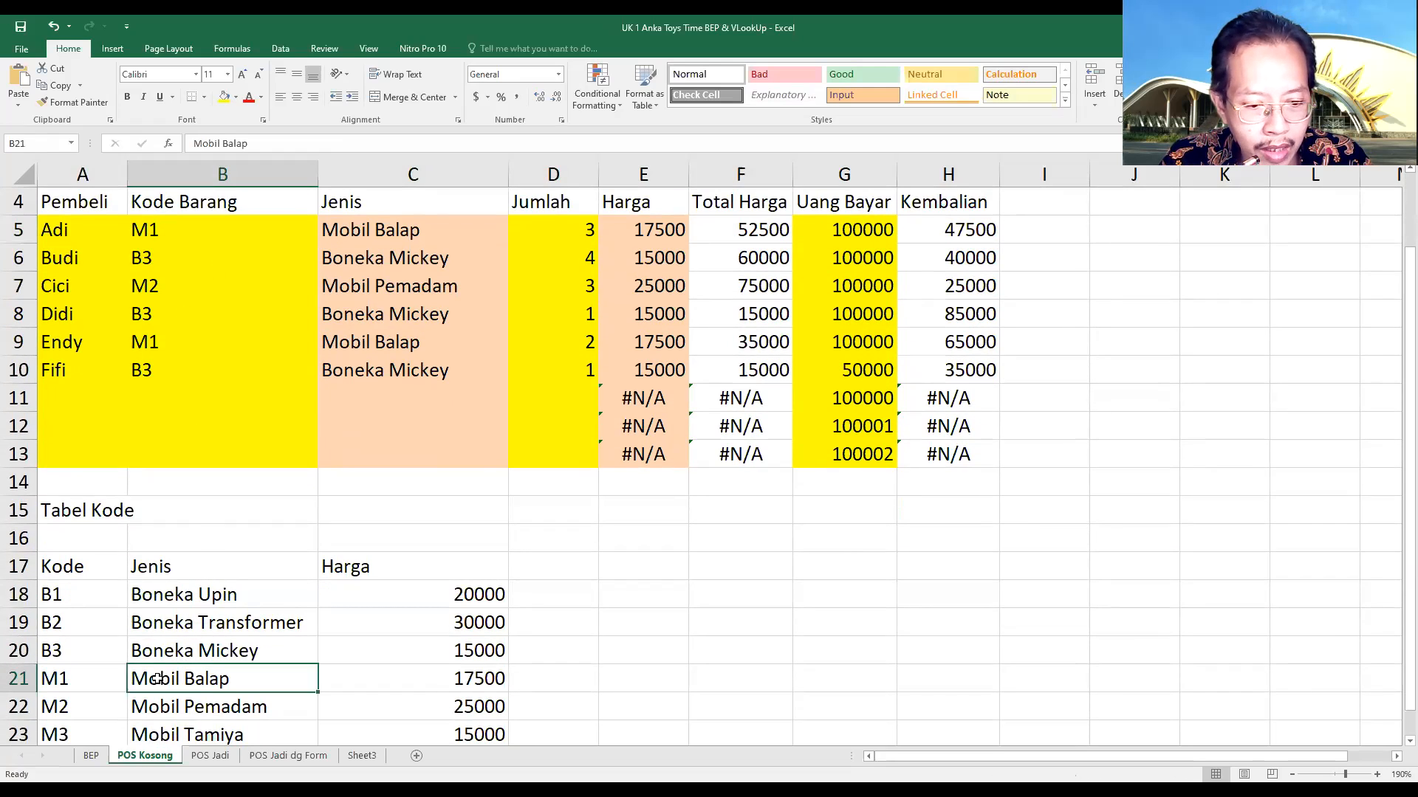
click(381, 231)
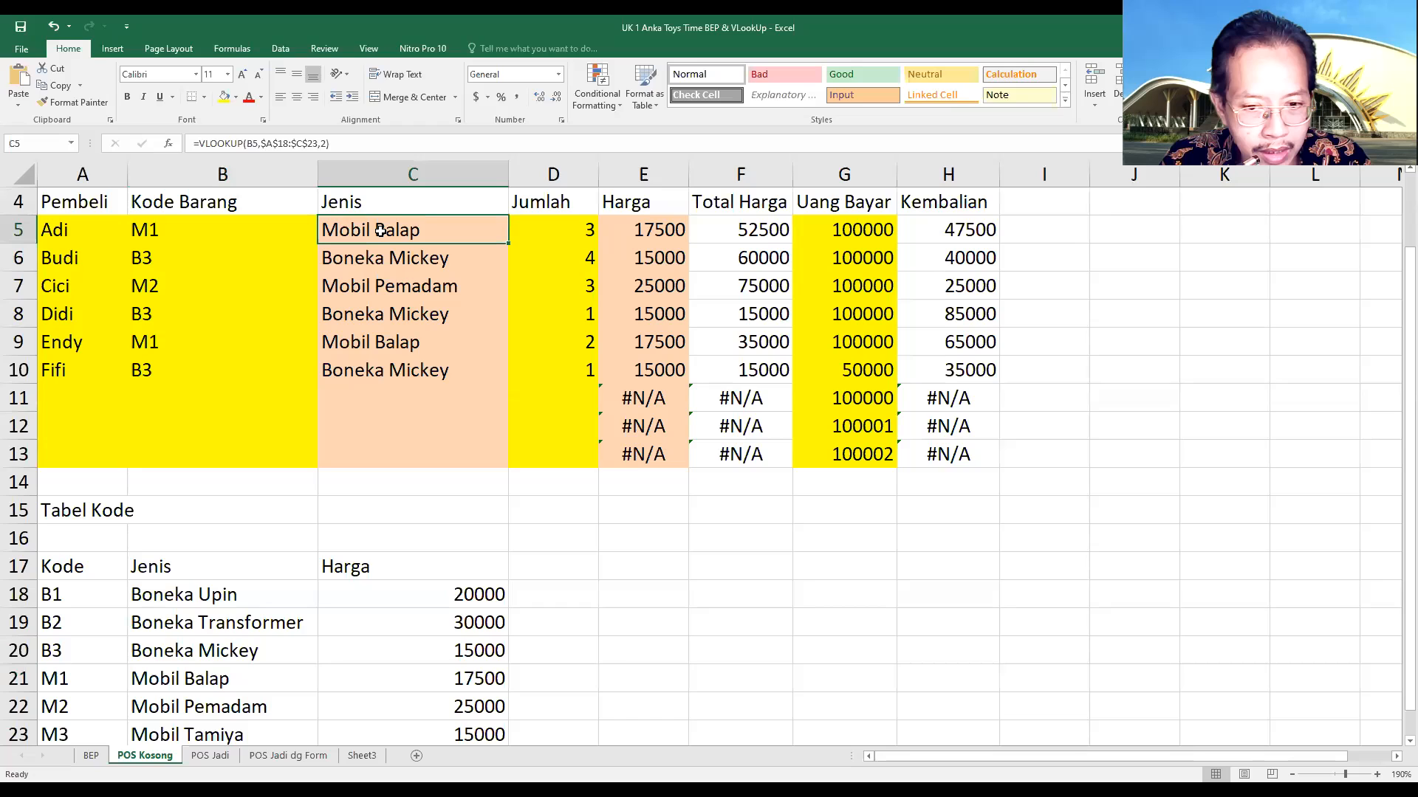
click(191, 682)
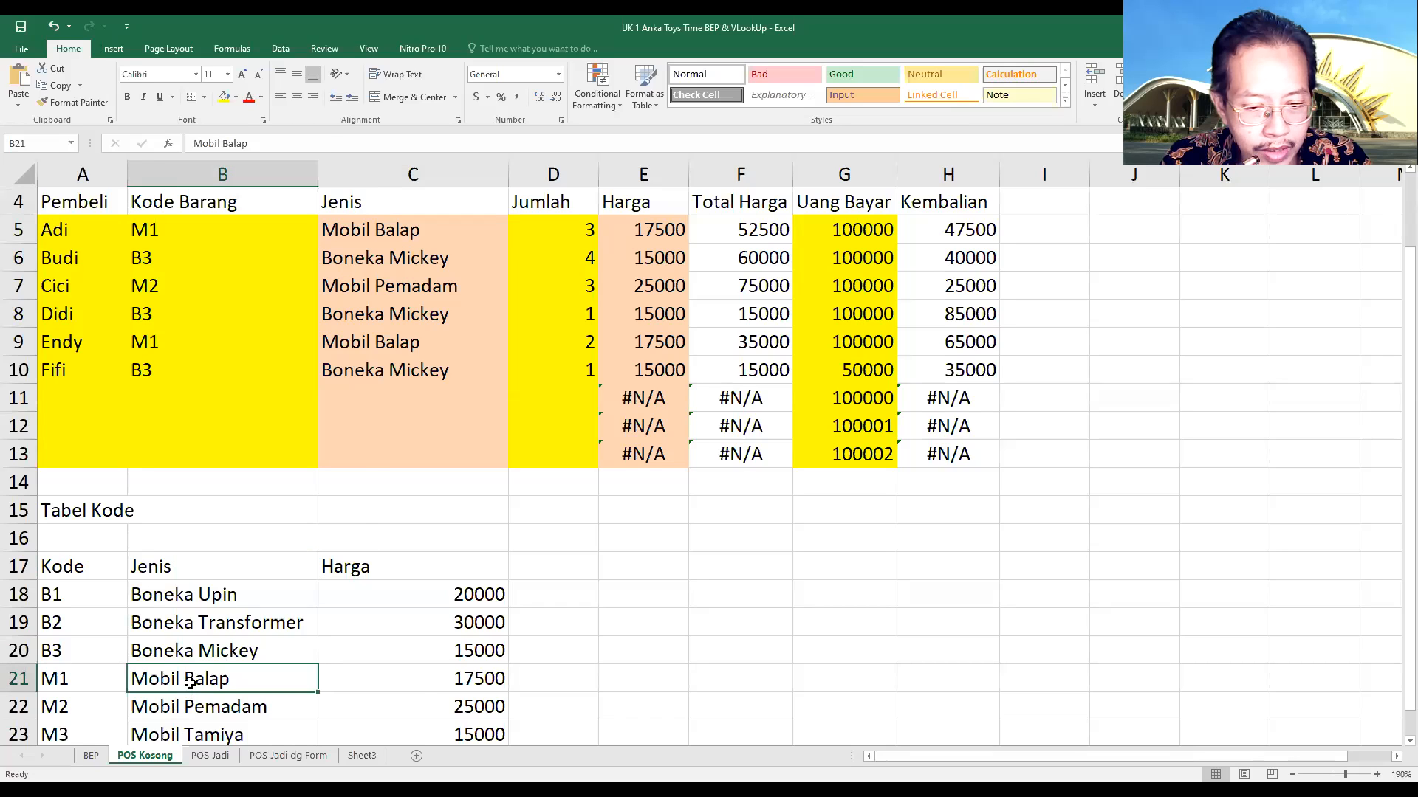
click(429, 686)
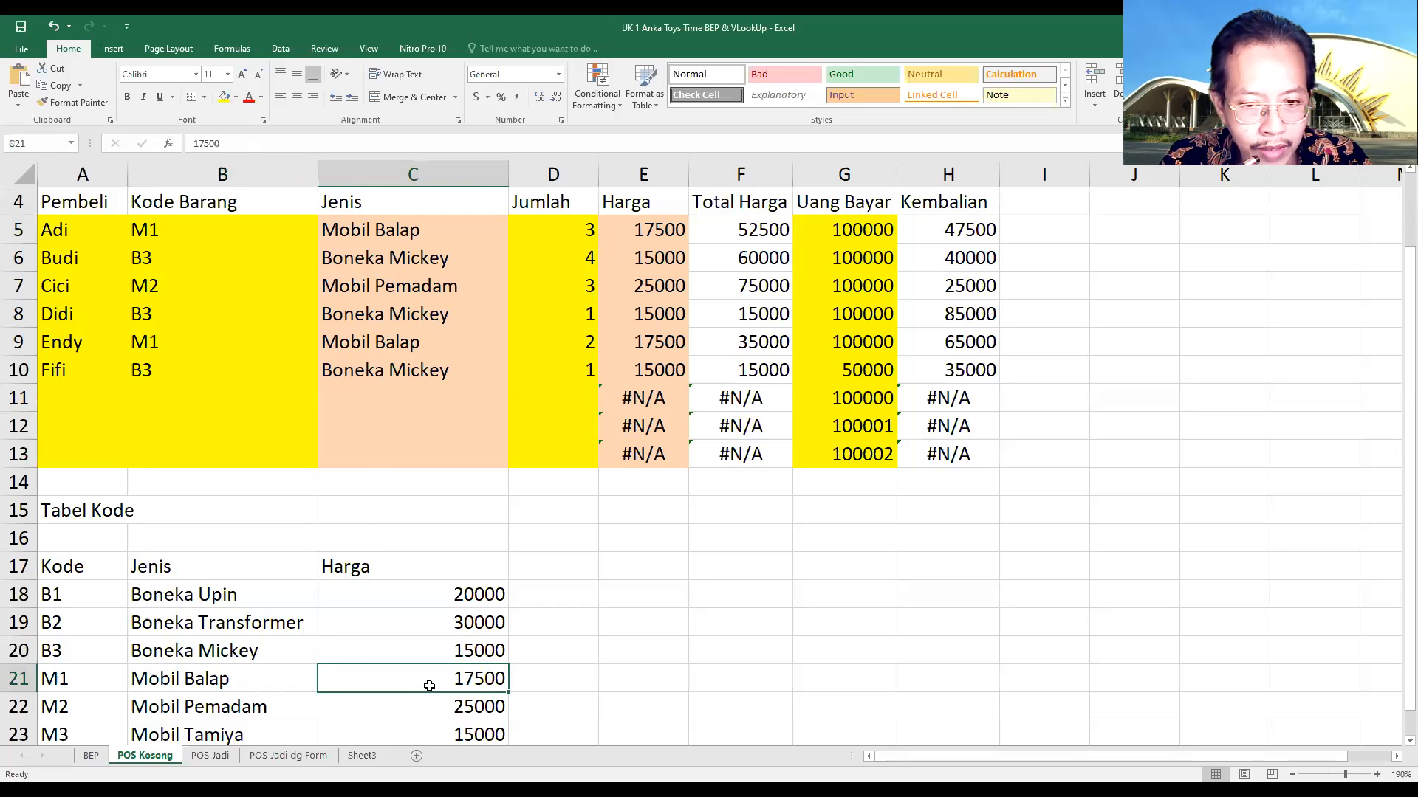
click(668, 230)
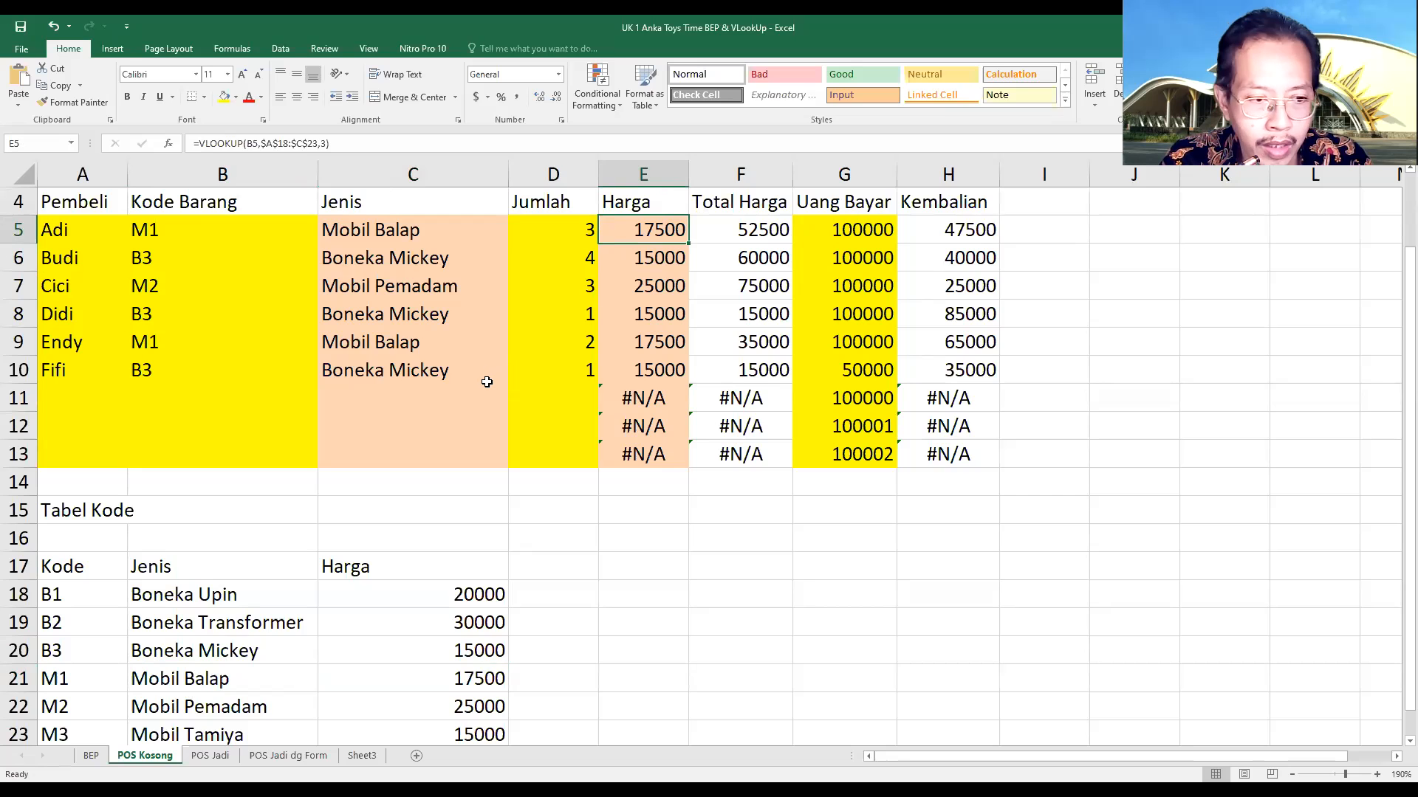
Review the product codes in B5:B10 and examine the full VLOOKUP formula in C10
scroll(486, 382, up, 1)
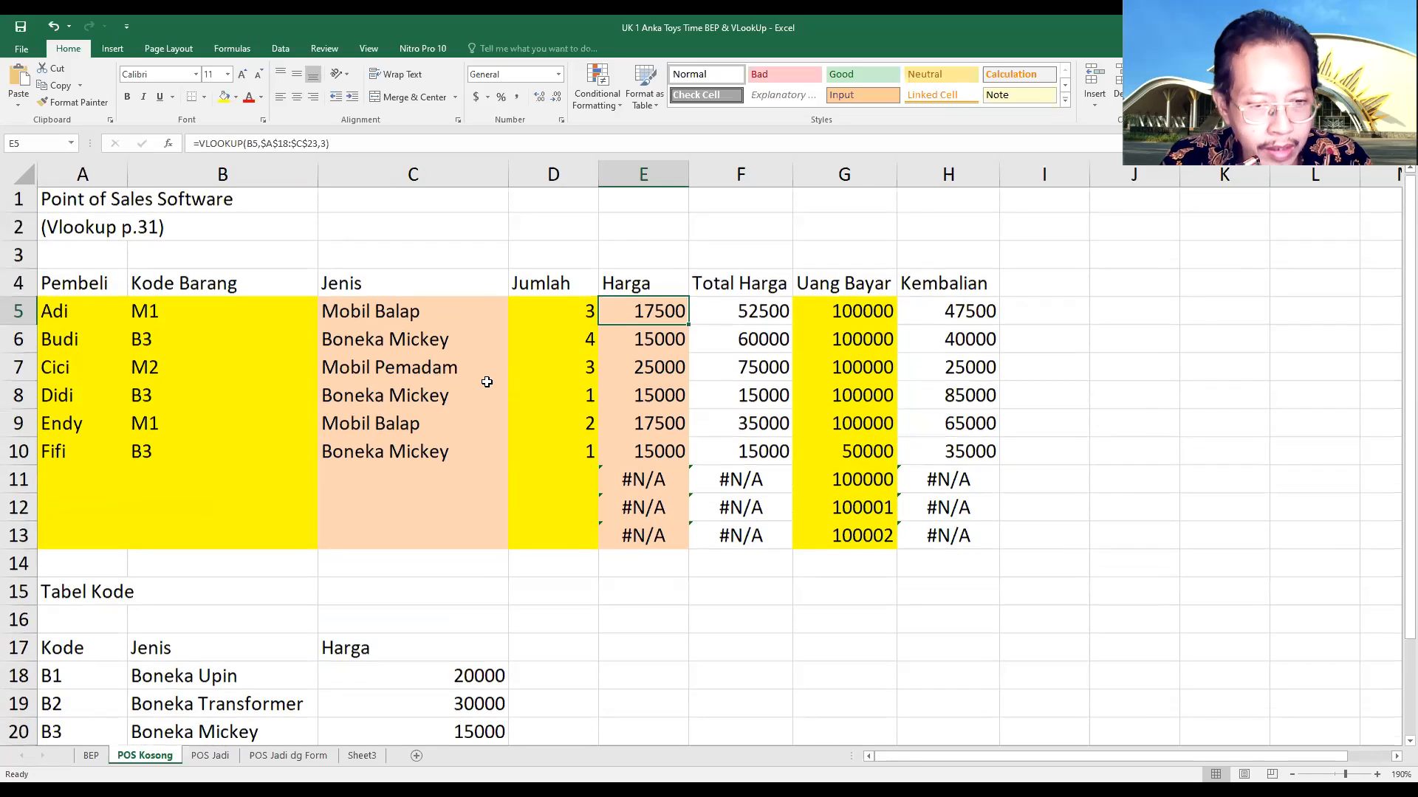
click(175, 457)
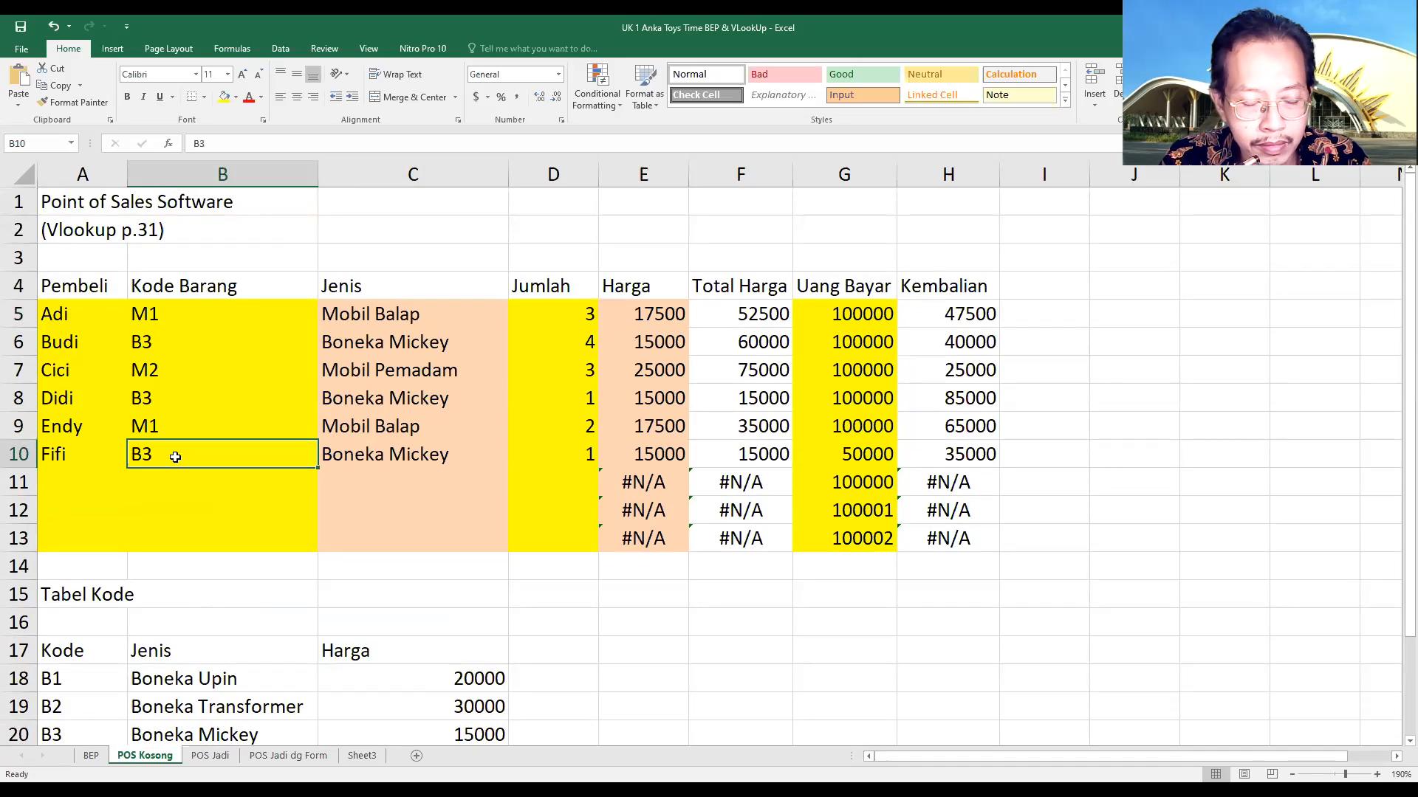
drag(166, 317, 163, 463)
click(162, 459)
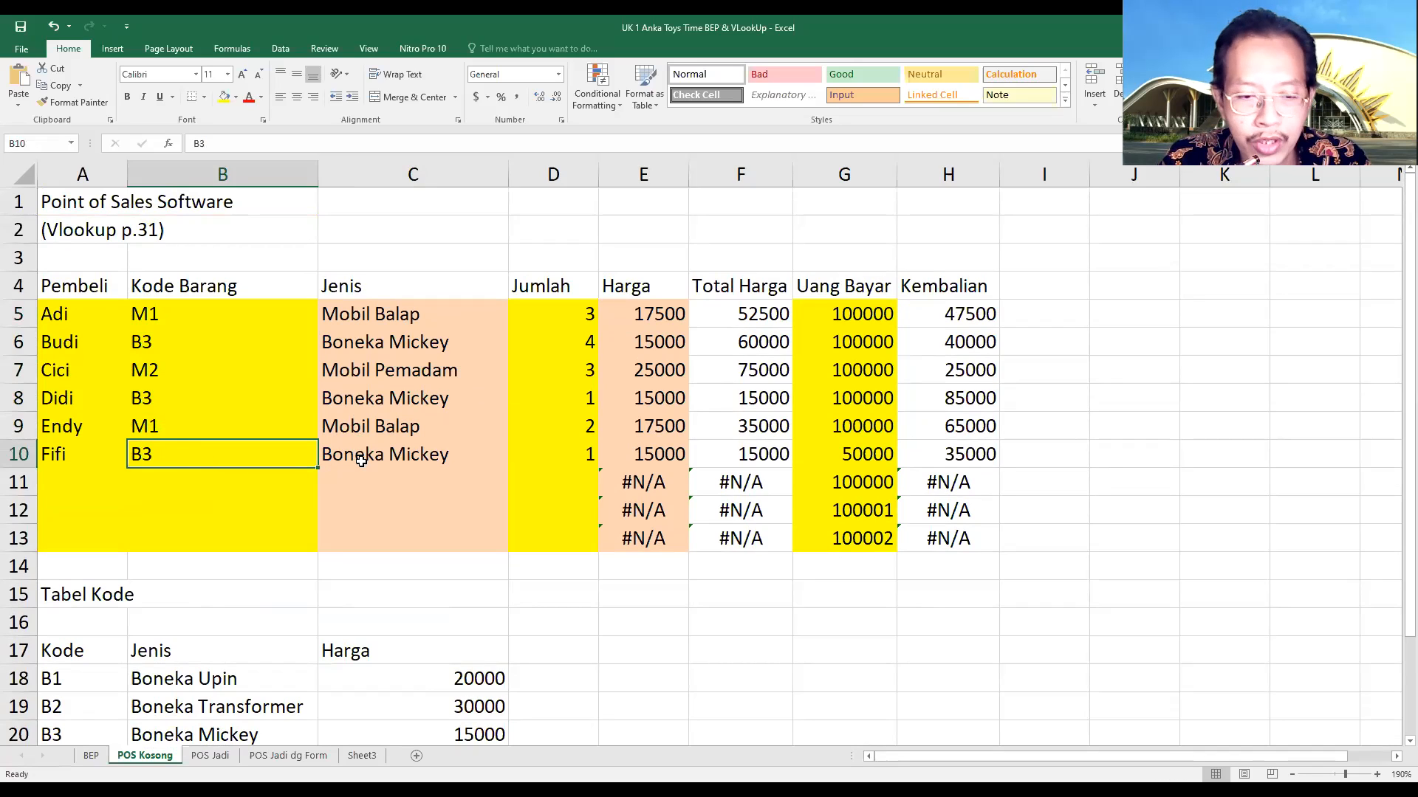
click(361, 458)
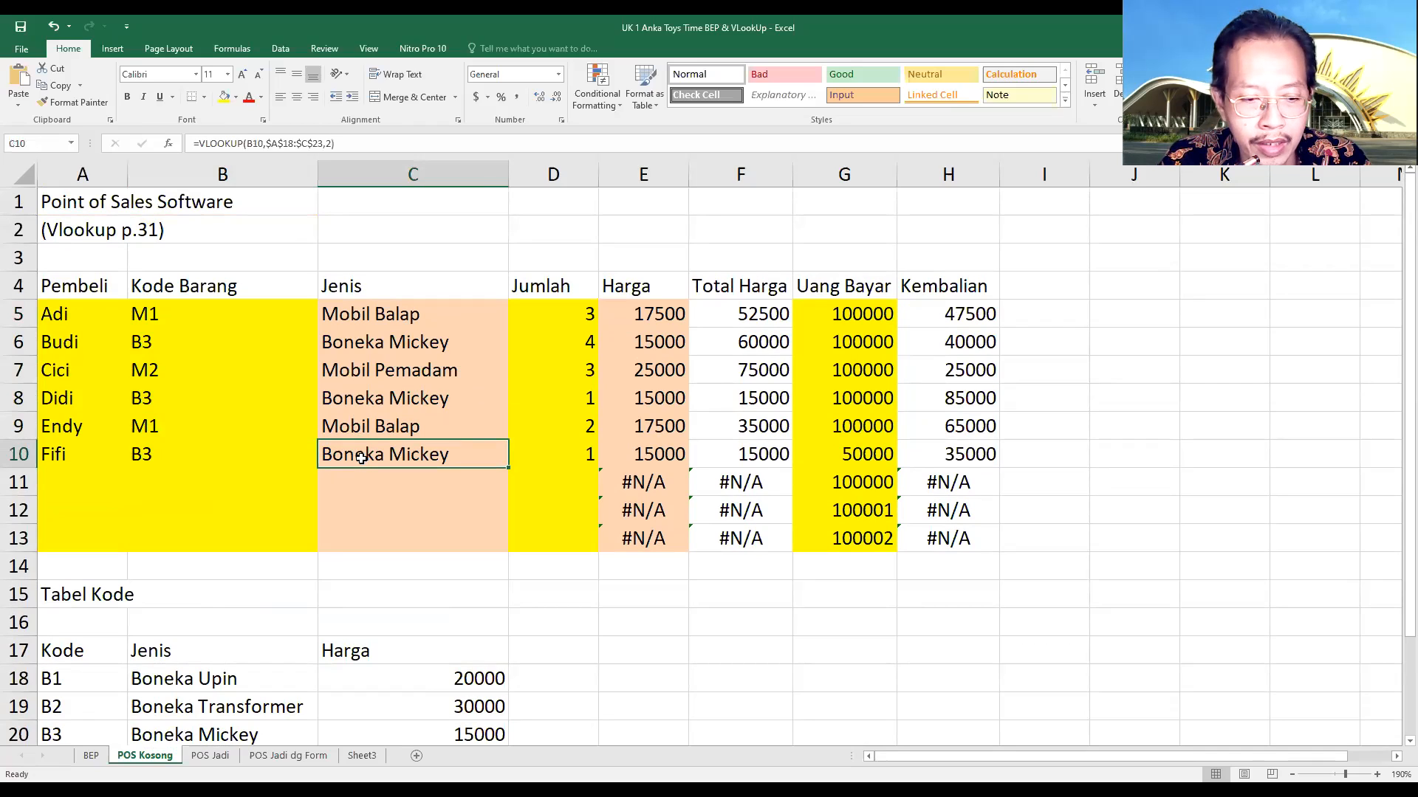
drag(339, 144, 194, 148)
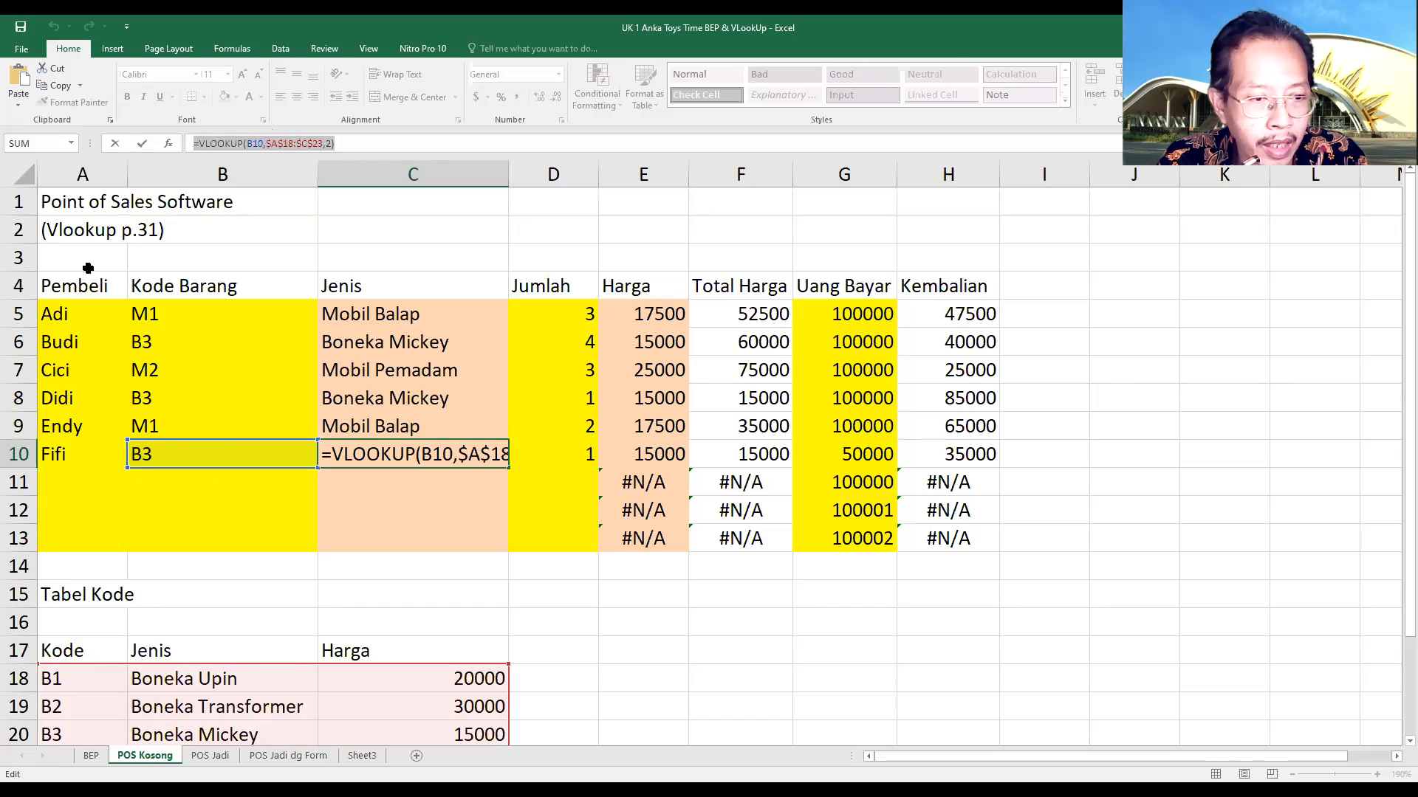
click(56, 679)
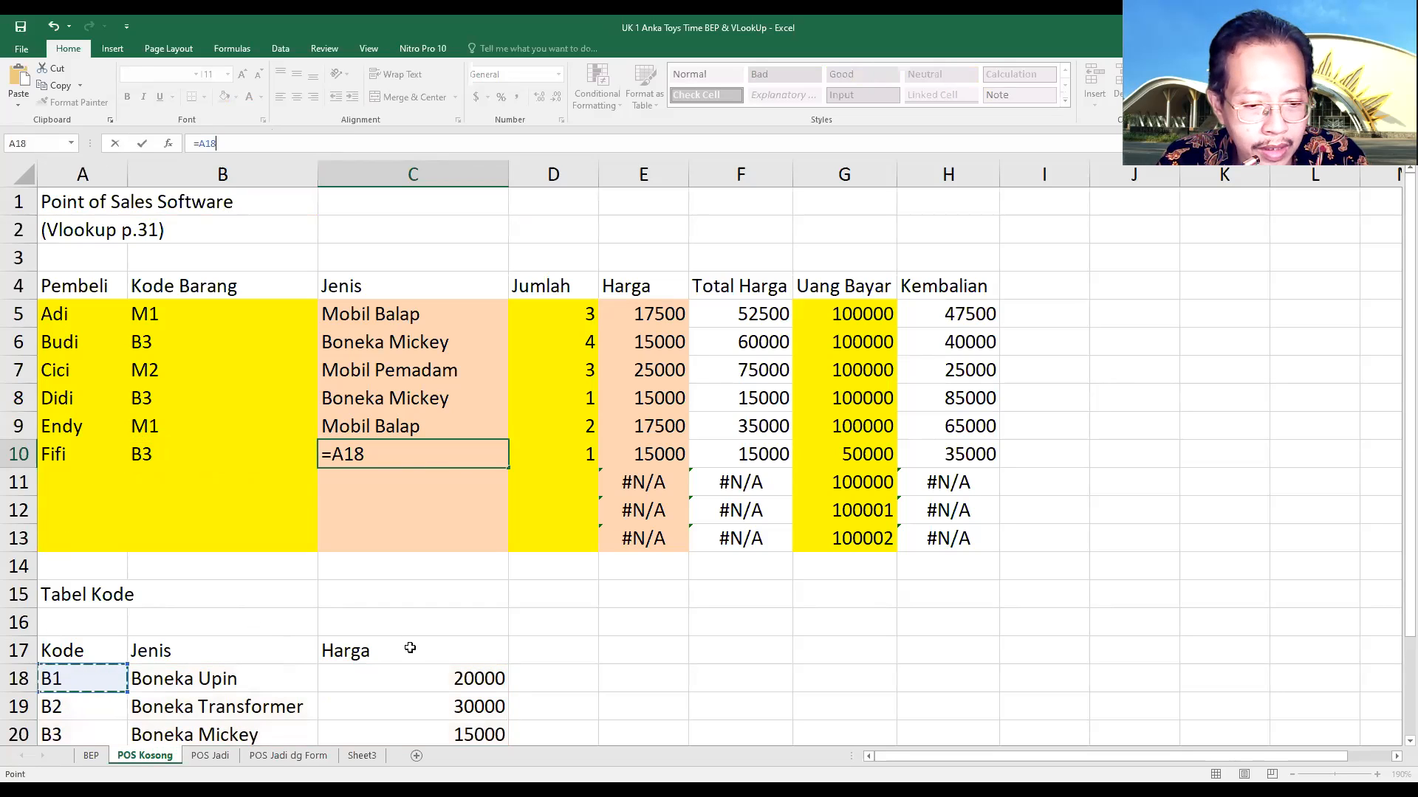
click(504, 630)
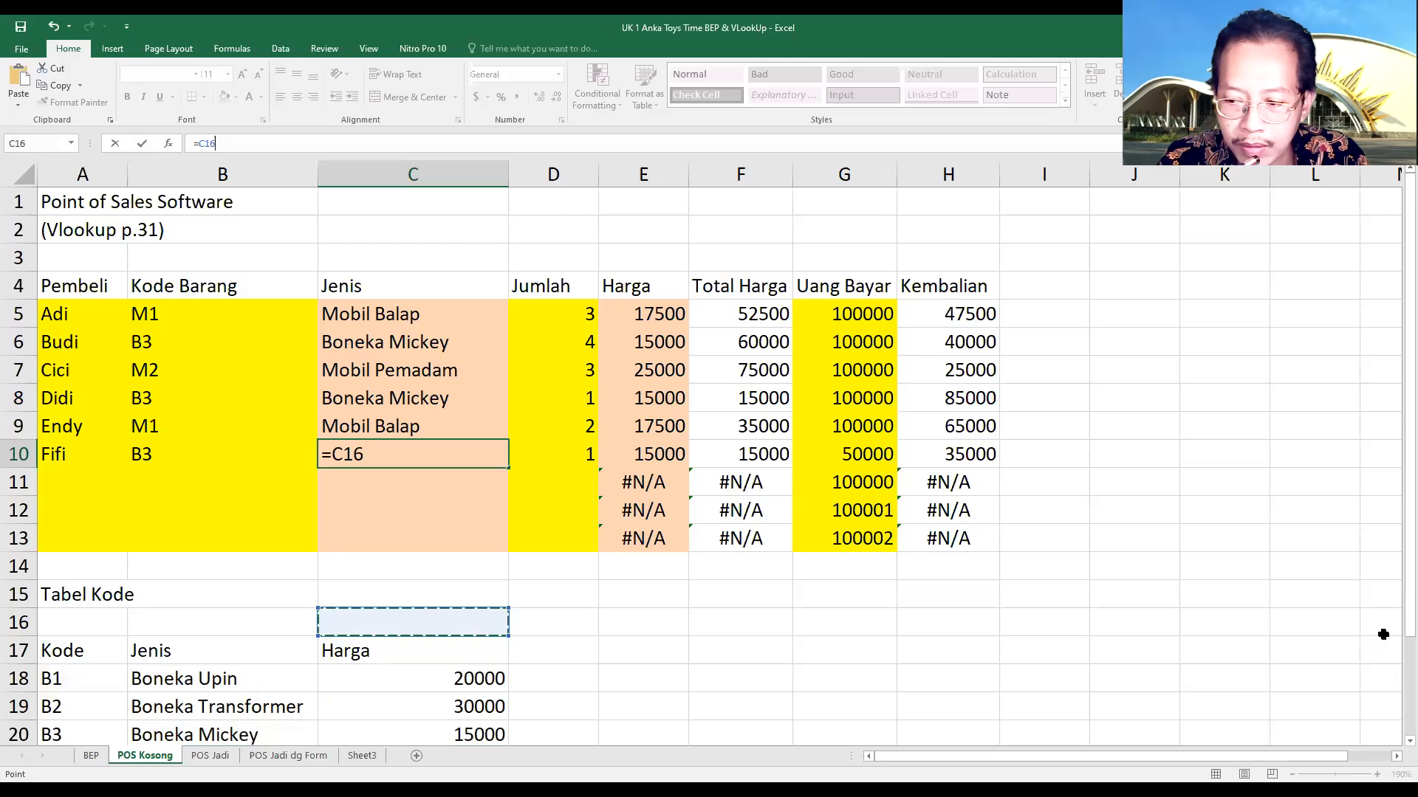
scroll(1395, 595, down, 2)
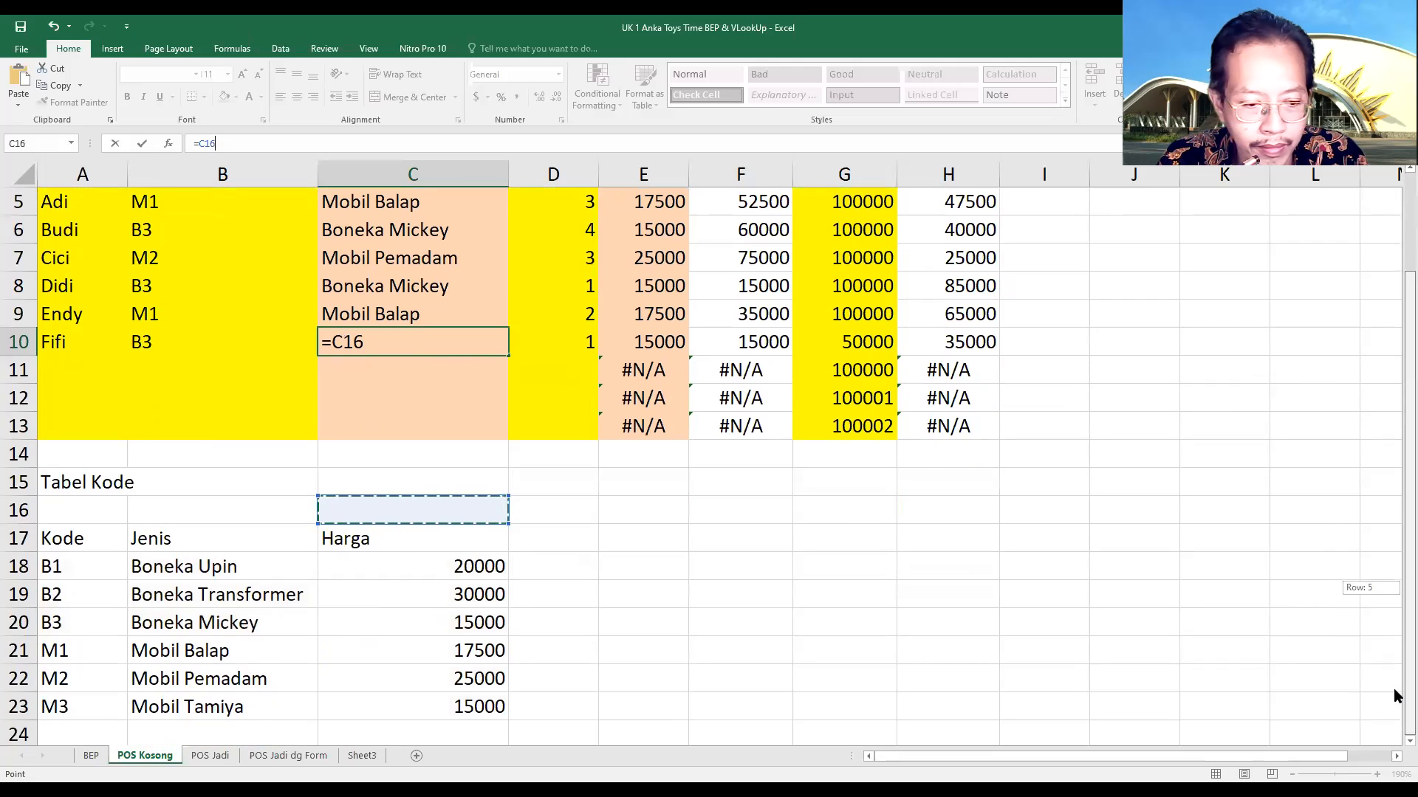
click(473, 707)
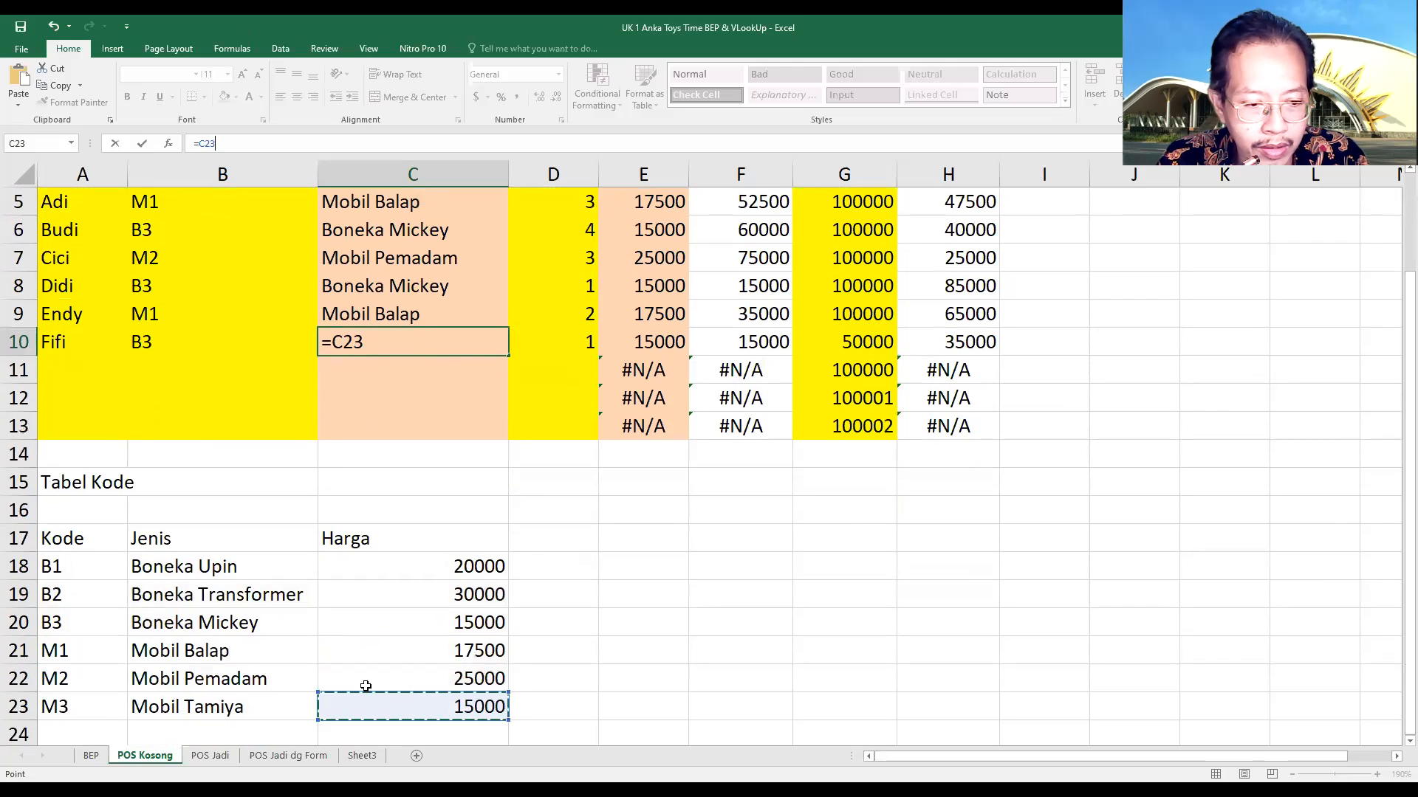
shift+click(56, 566)
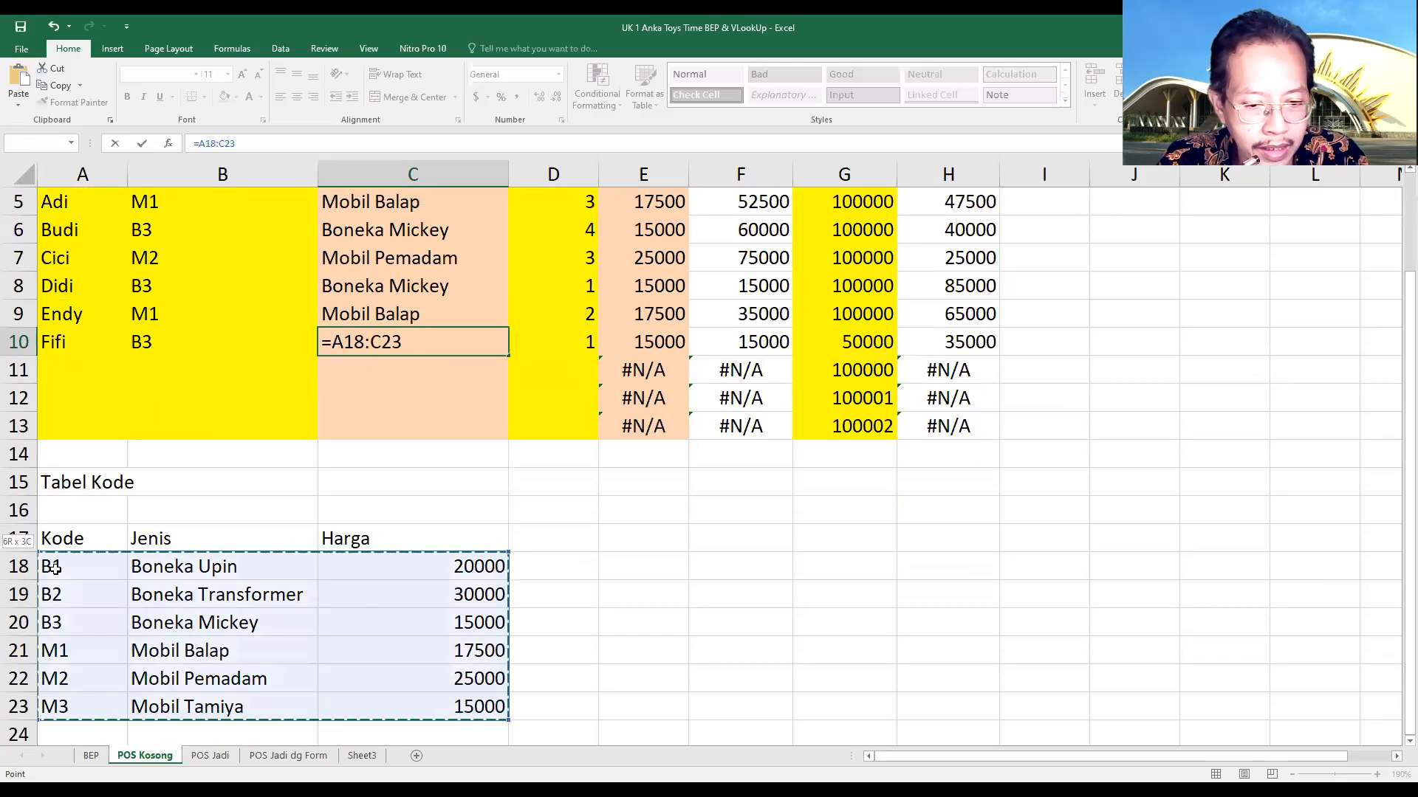
key(Escape)
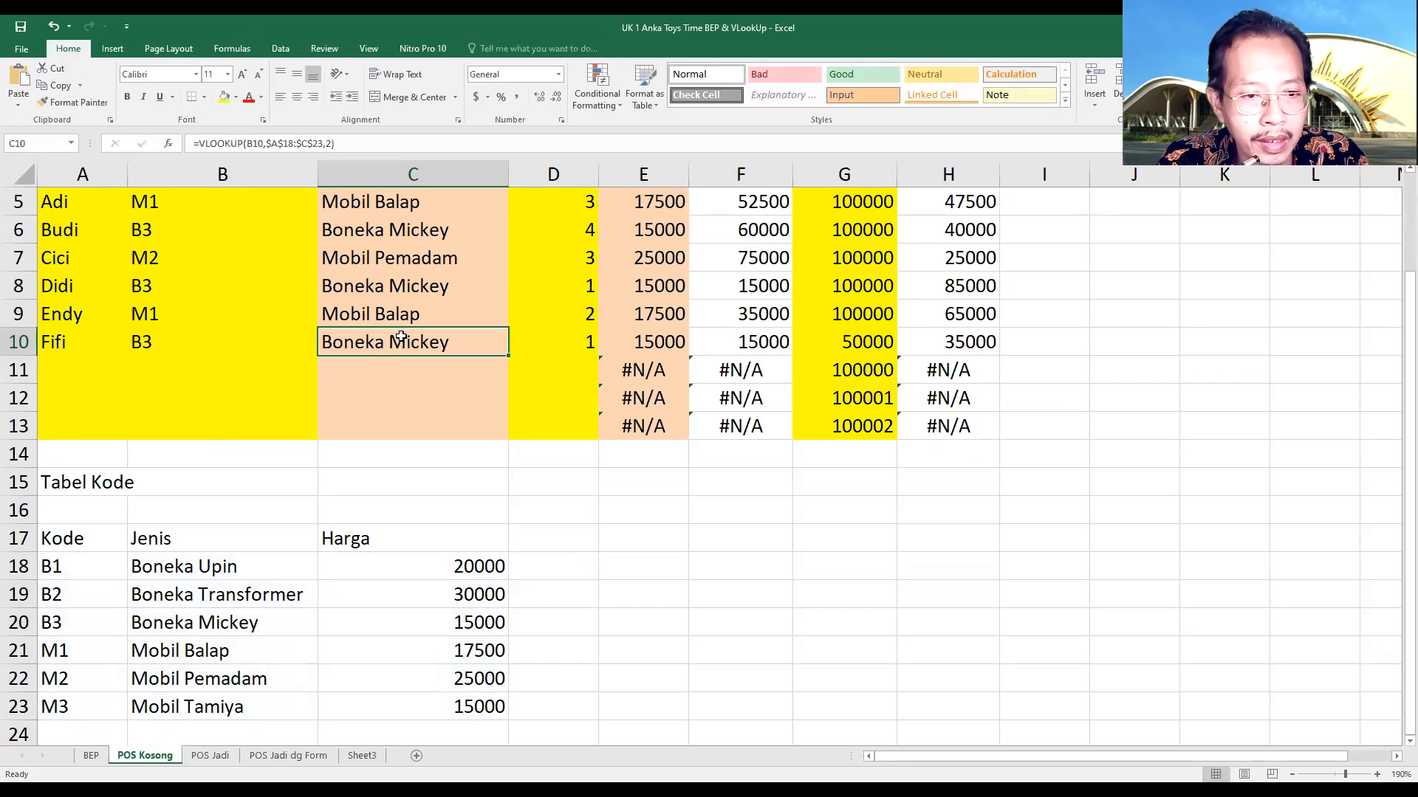
Examine the column index argument of the VLOOKUP in C10 against code table A18:C23, its Jenis column and the code in B10
click(324, 142)
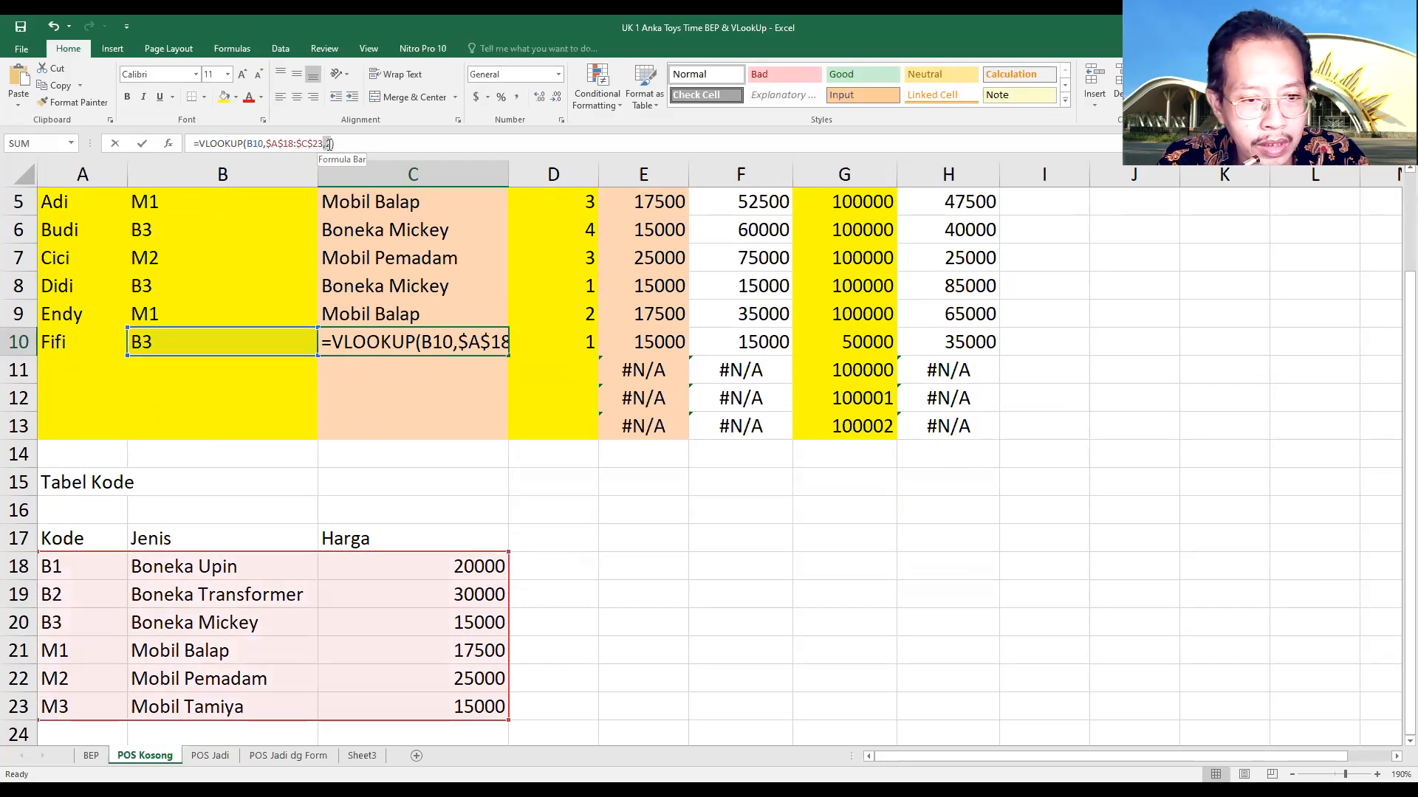
text(2)
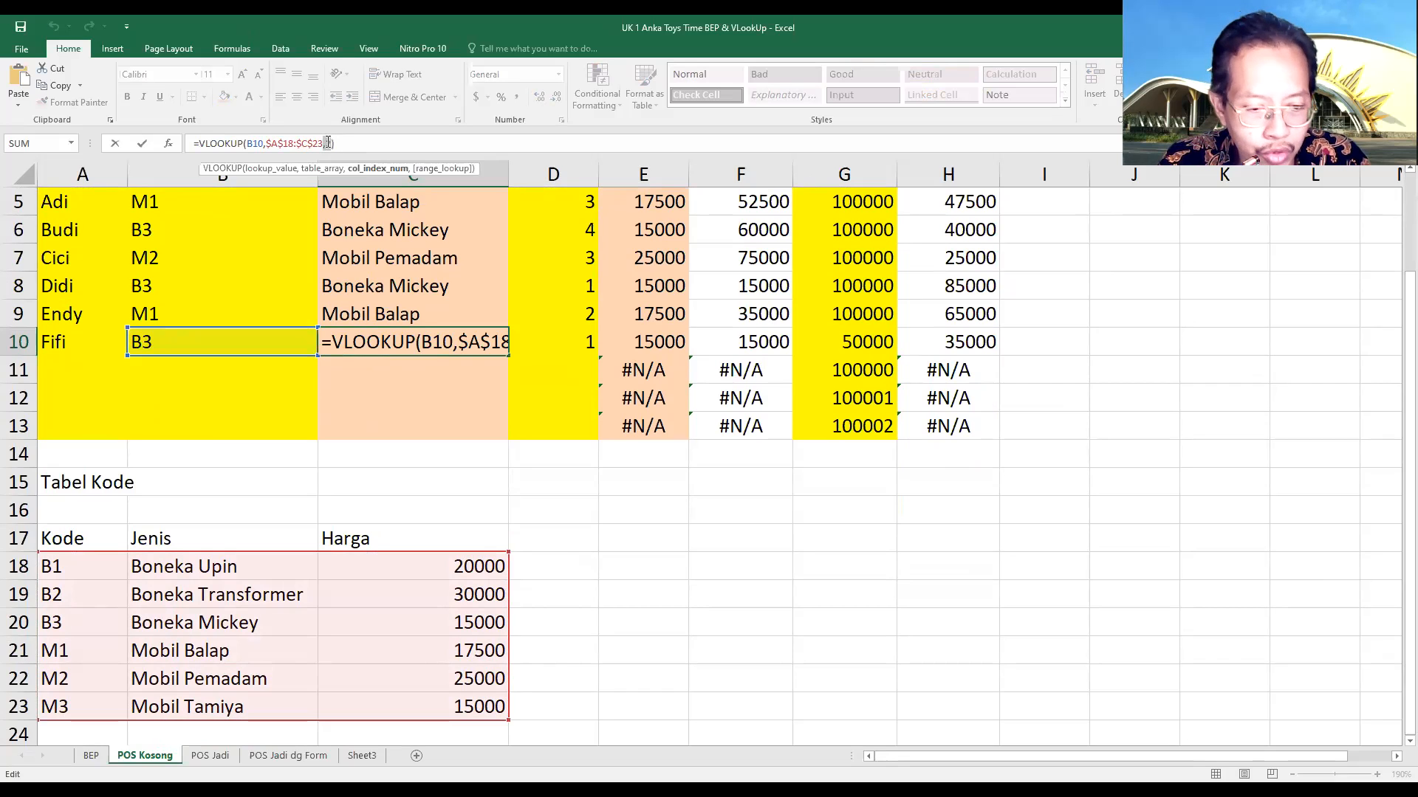
click(225, 610)
drag(51, 566, 443, 709)
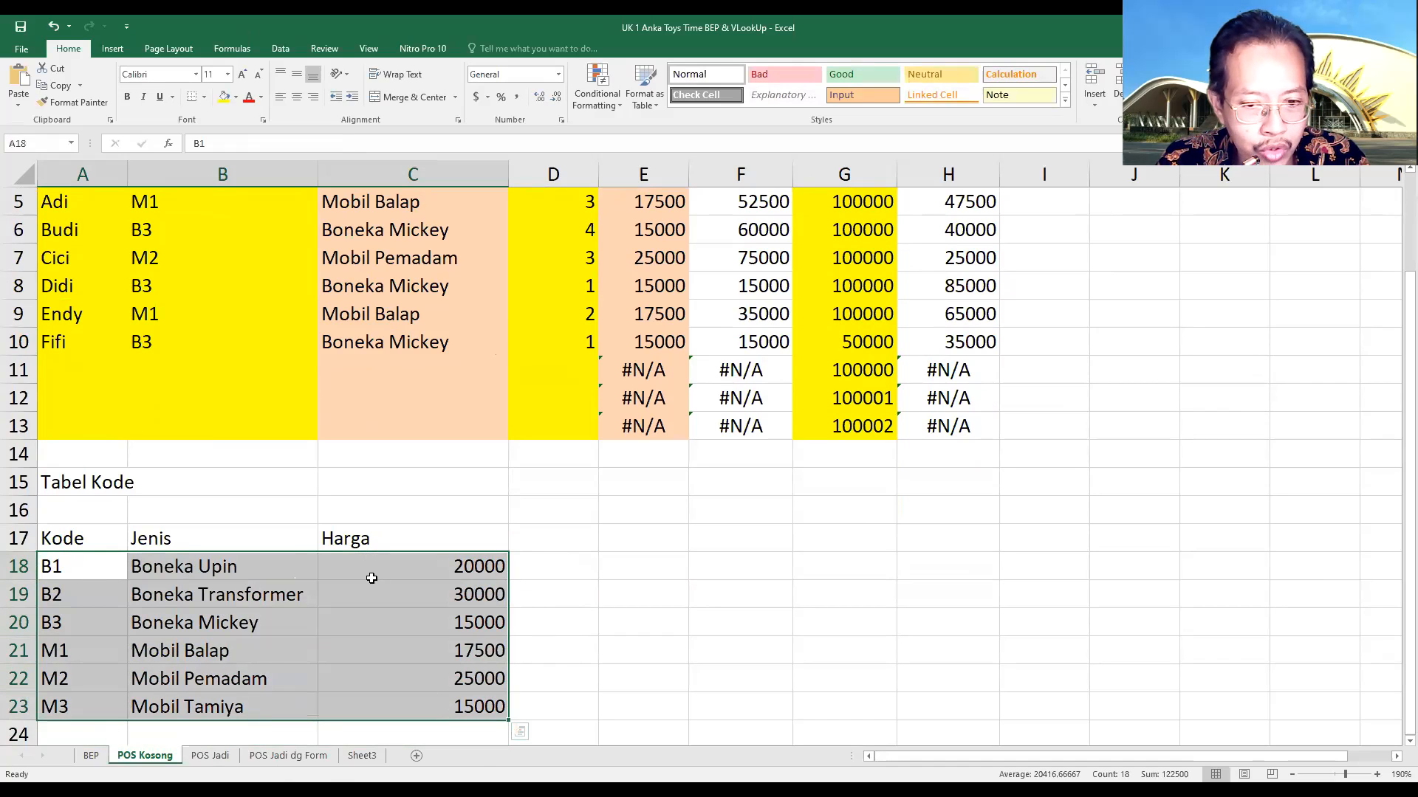
drag(182, 570, 186, 711)
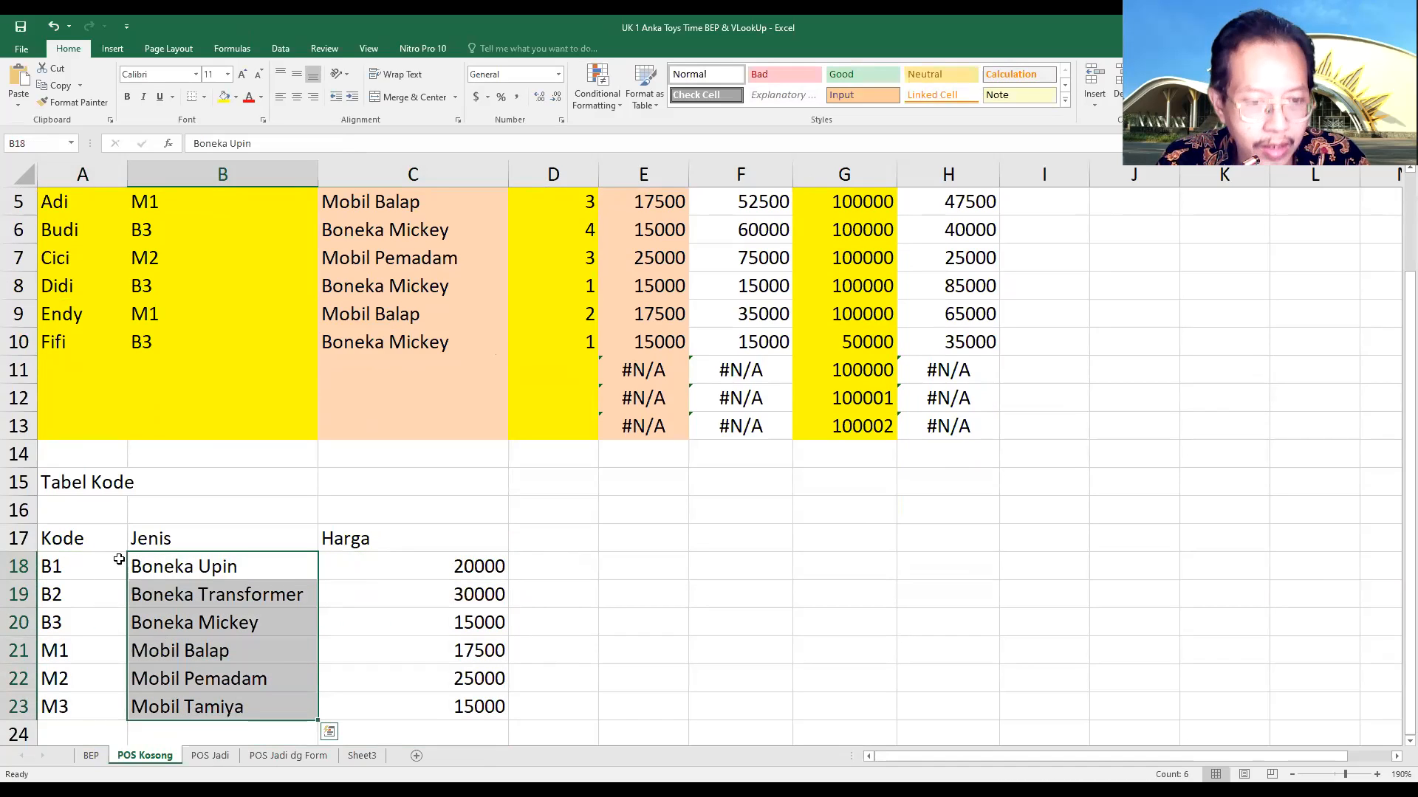
click(149, 342)
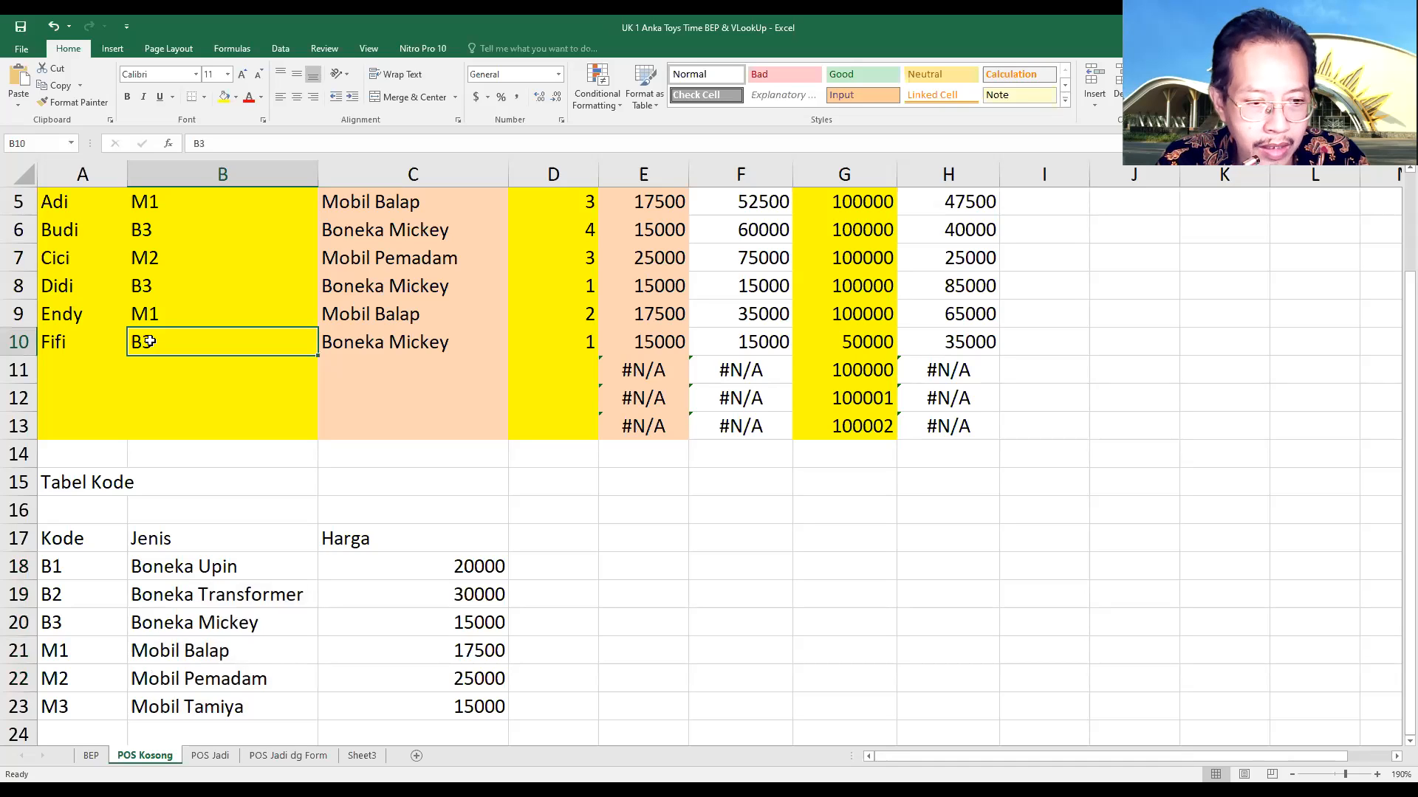
Review code table A18:C23 and its Jenis column, the full VLOOKUP in C10, and the price lookup formula in E10
drag(73, 559, 430, 710)
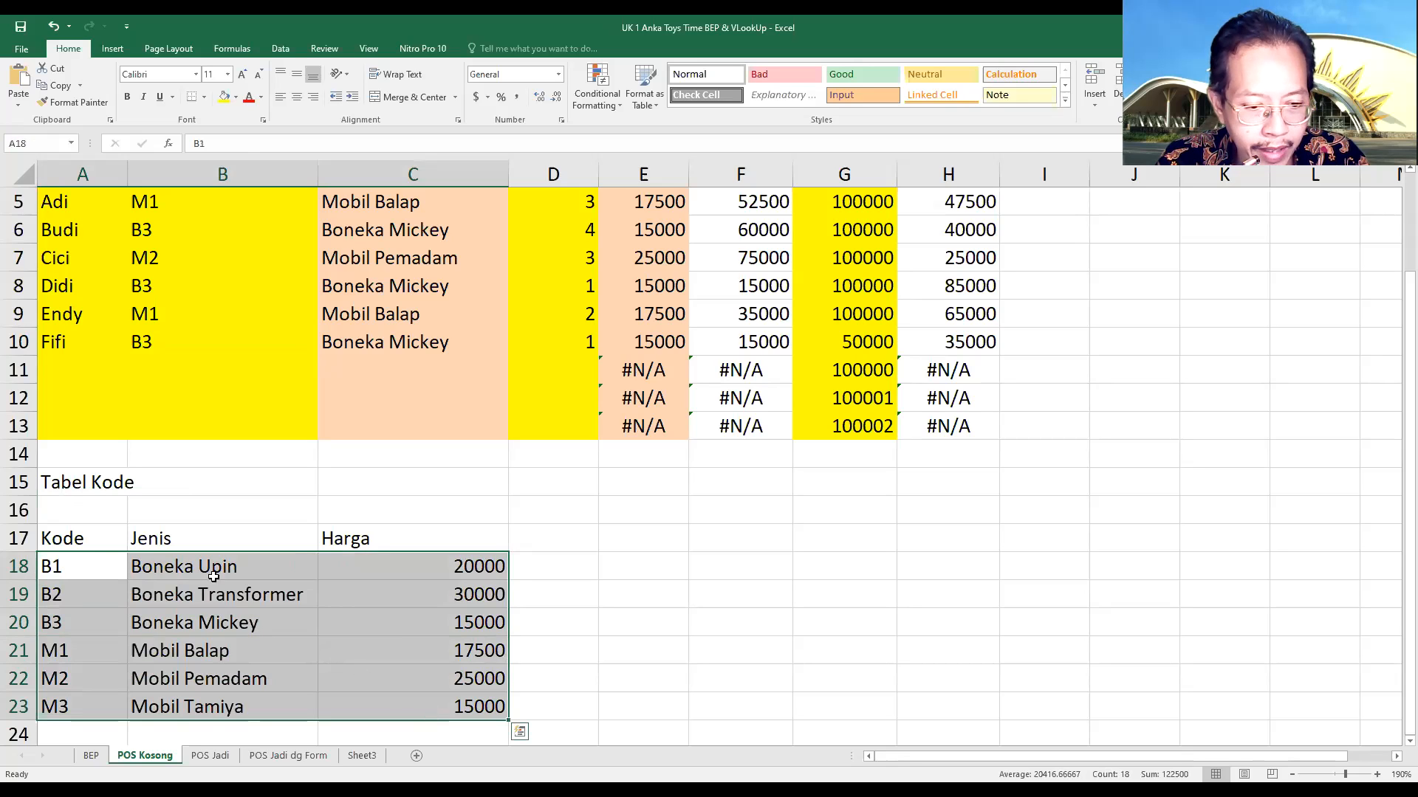
drag(207, 565, 217, 704)
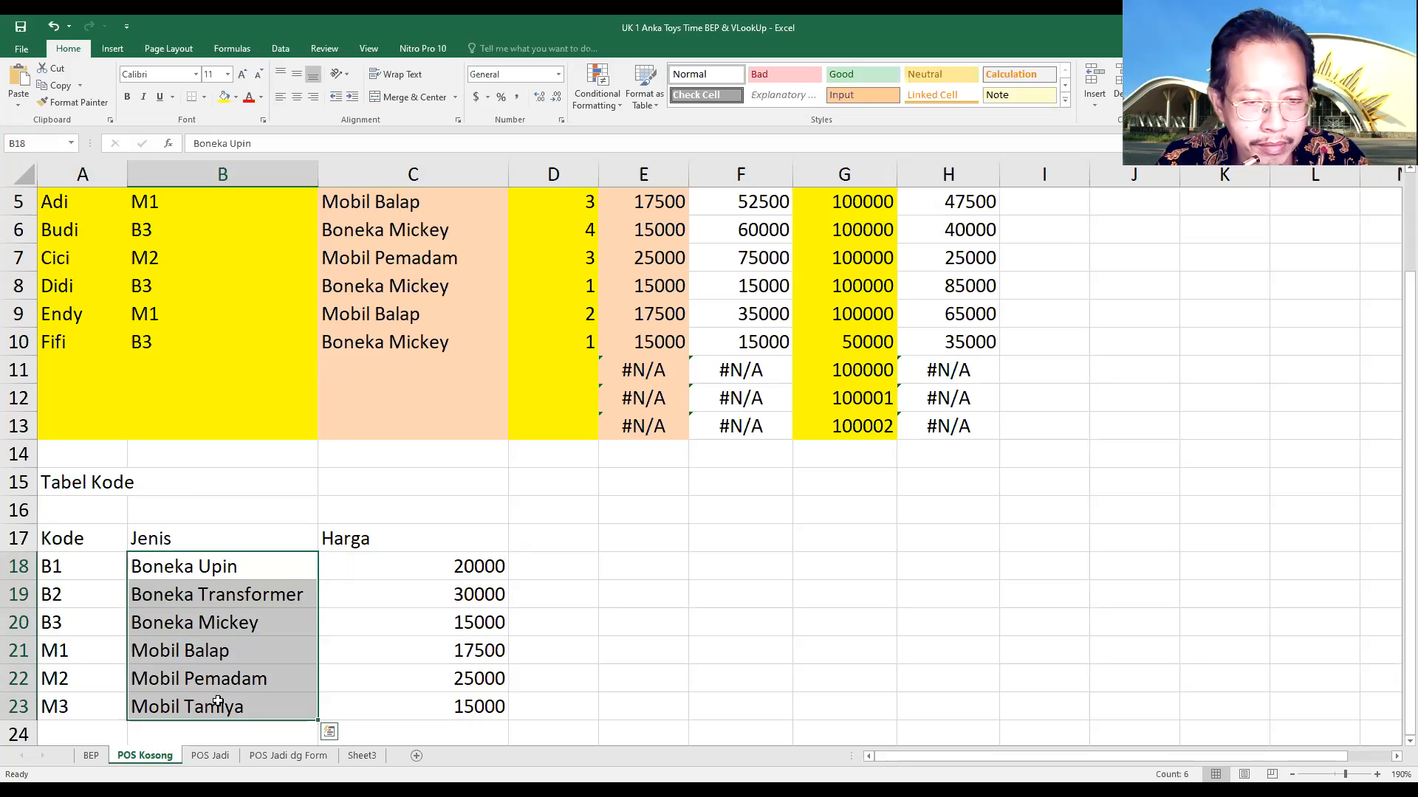
click(372, 347)
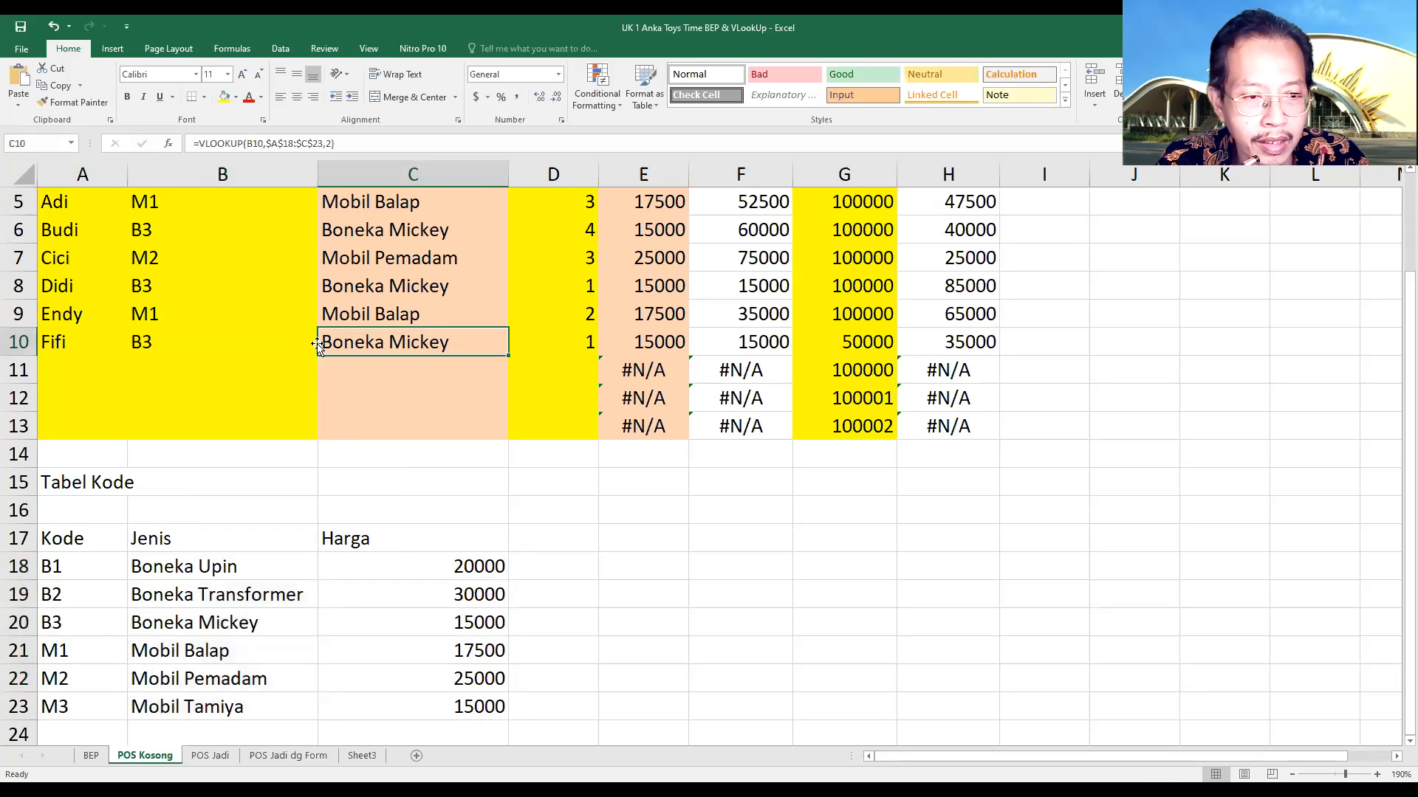
click(214, 143)
drag(213, 143, 190, 144)
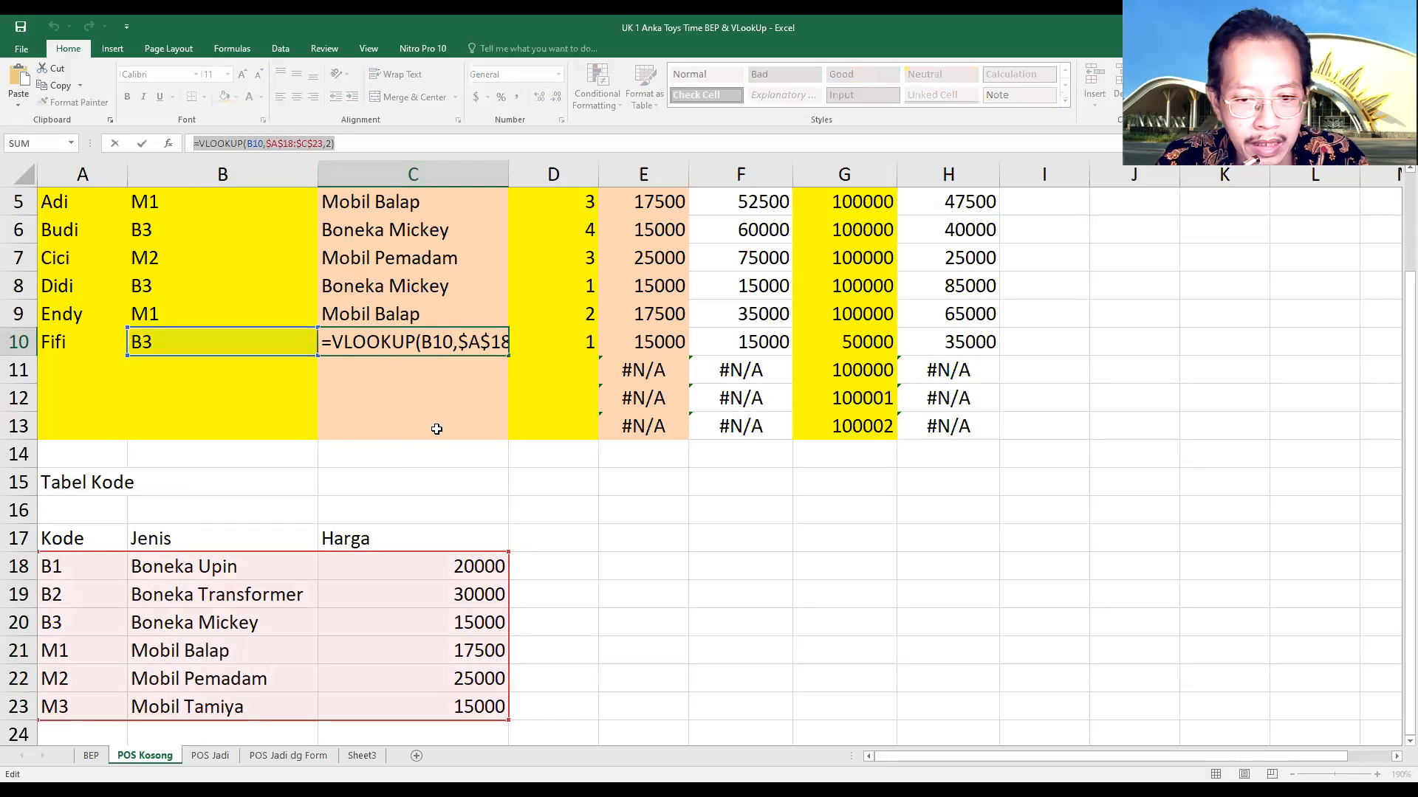
key(Escape)
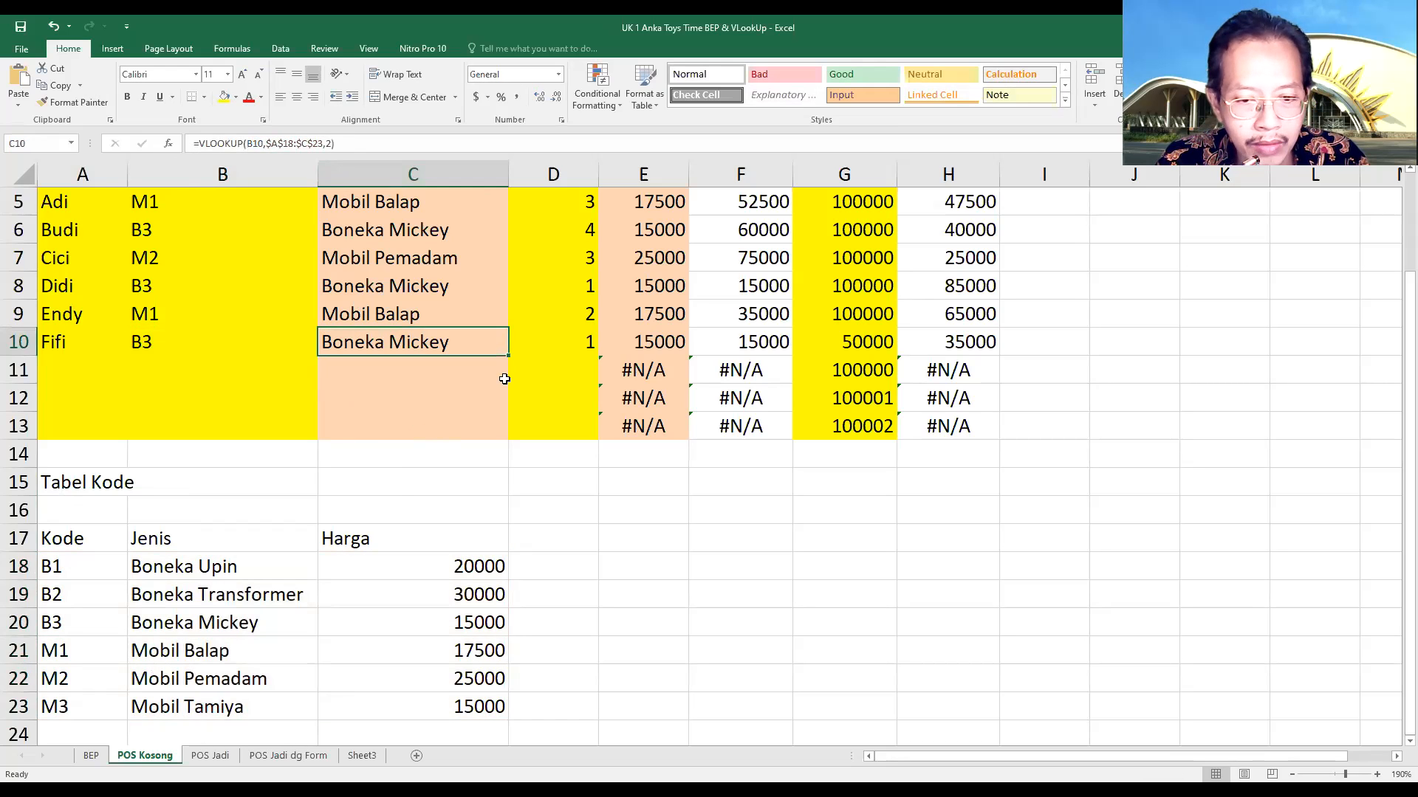
click(639, 345)
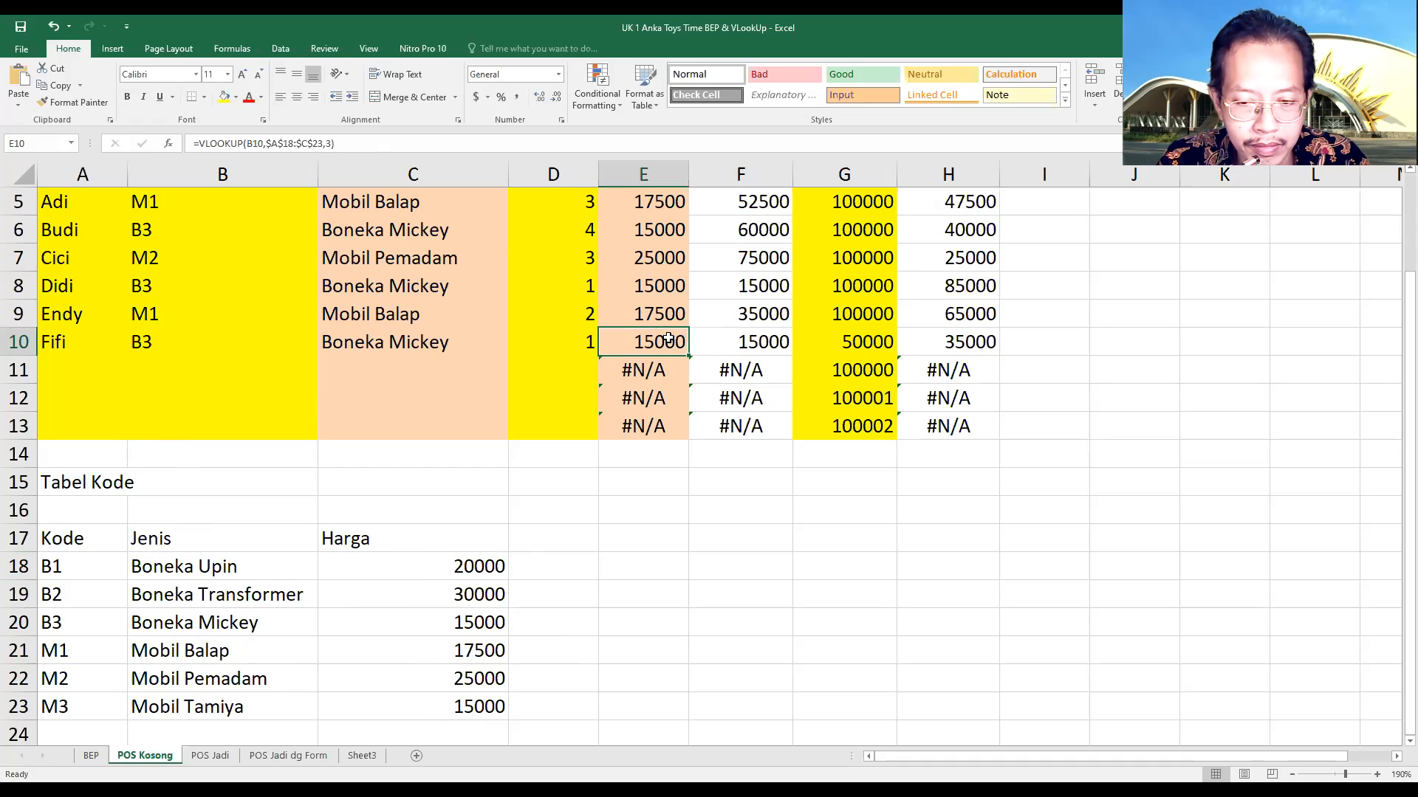
Examine the Total Harga formula in F10 and trace it to the Jumlah in D10 and the Harga in E10
click(731, 344)
scroll(753, 361, up, 2)
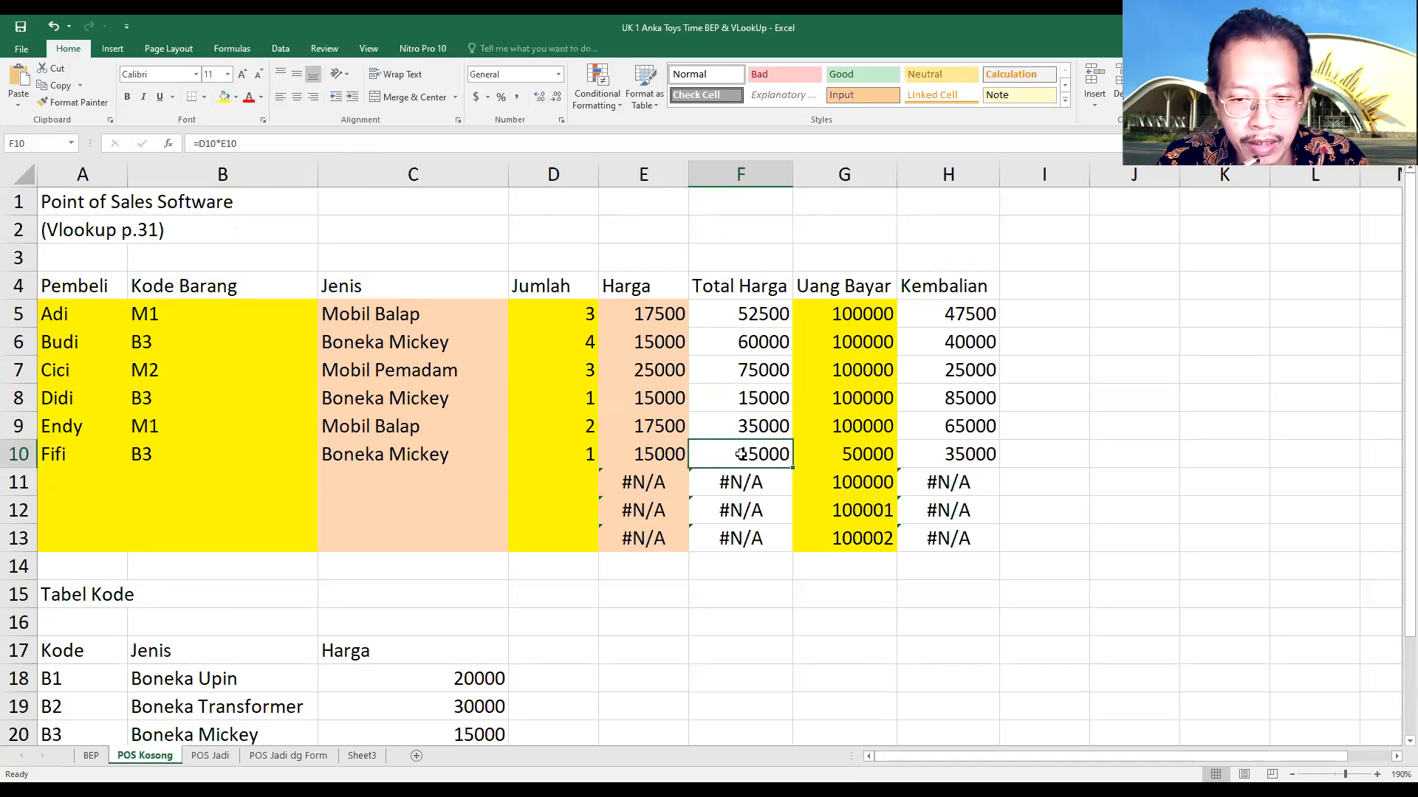
drag(264, 142, 191, 145)
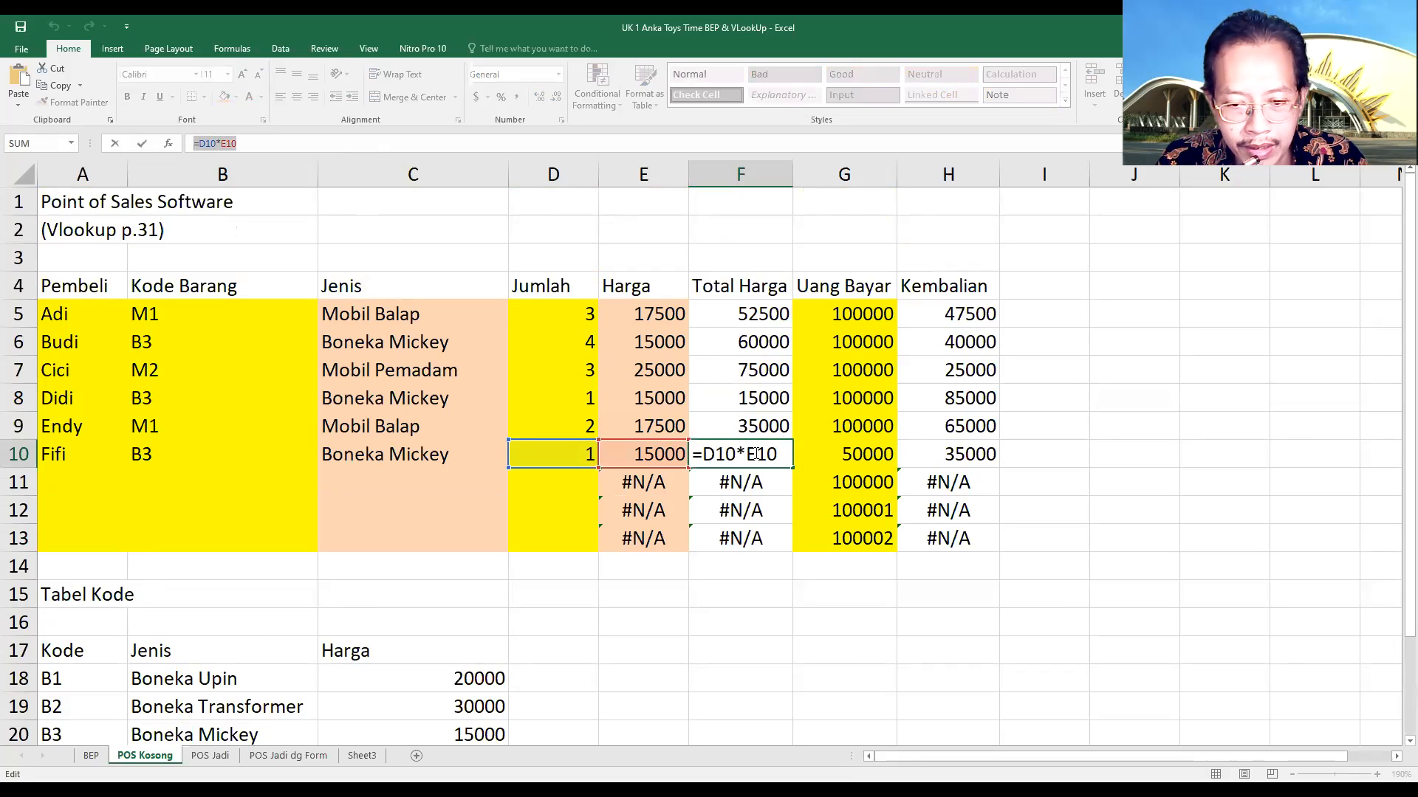
key(Escape)
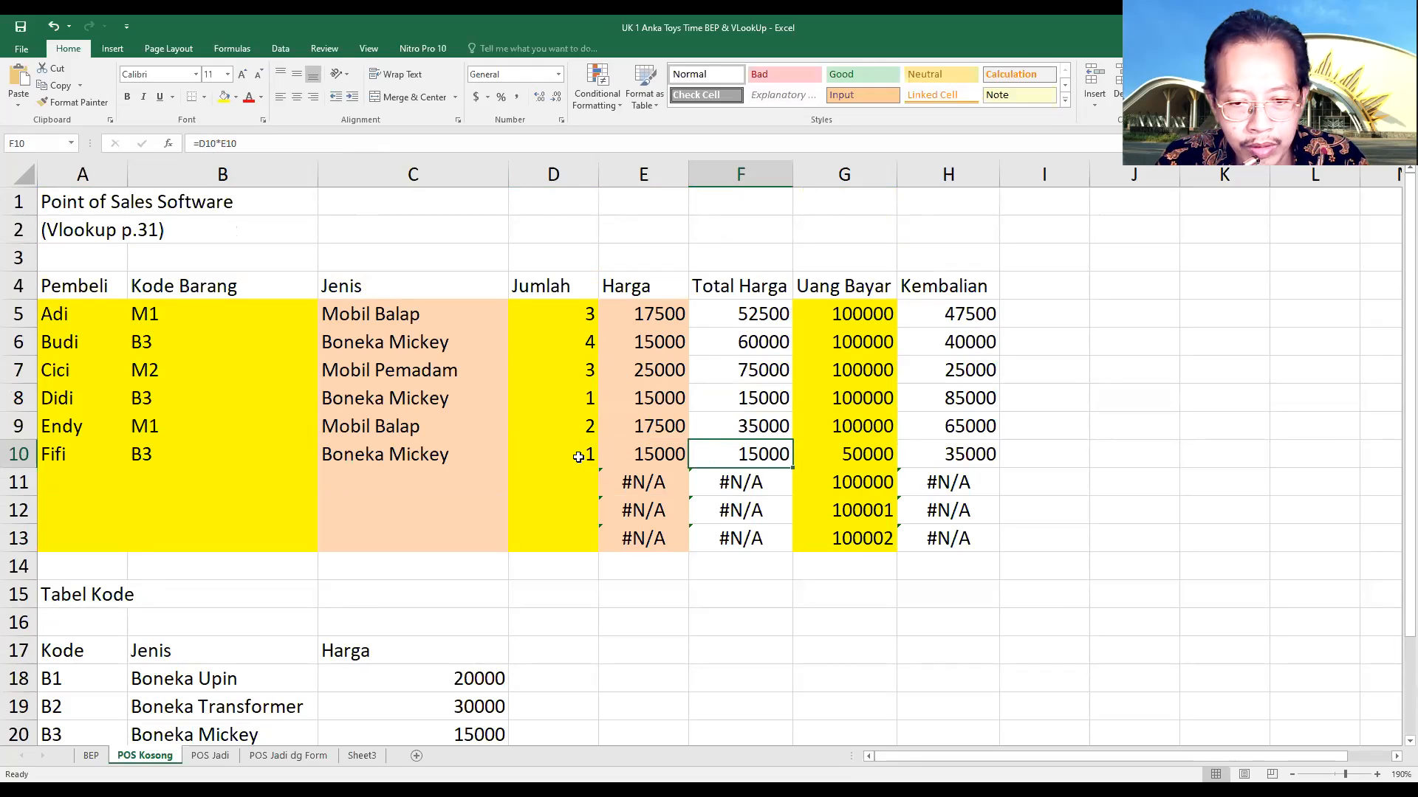
click(578, 457)
click(629, 454)
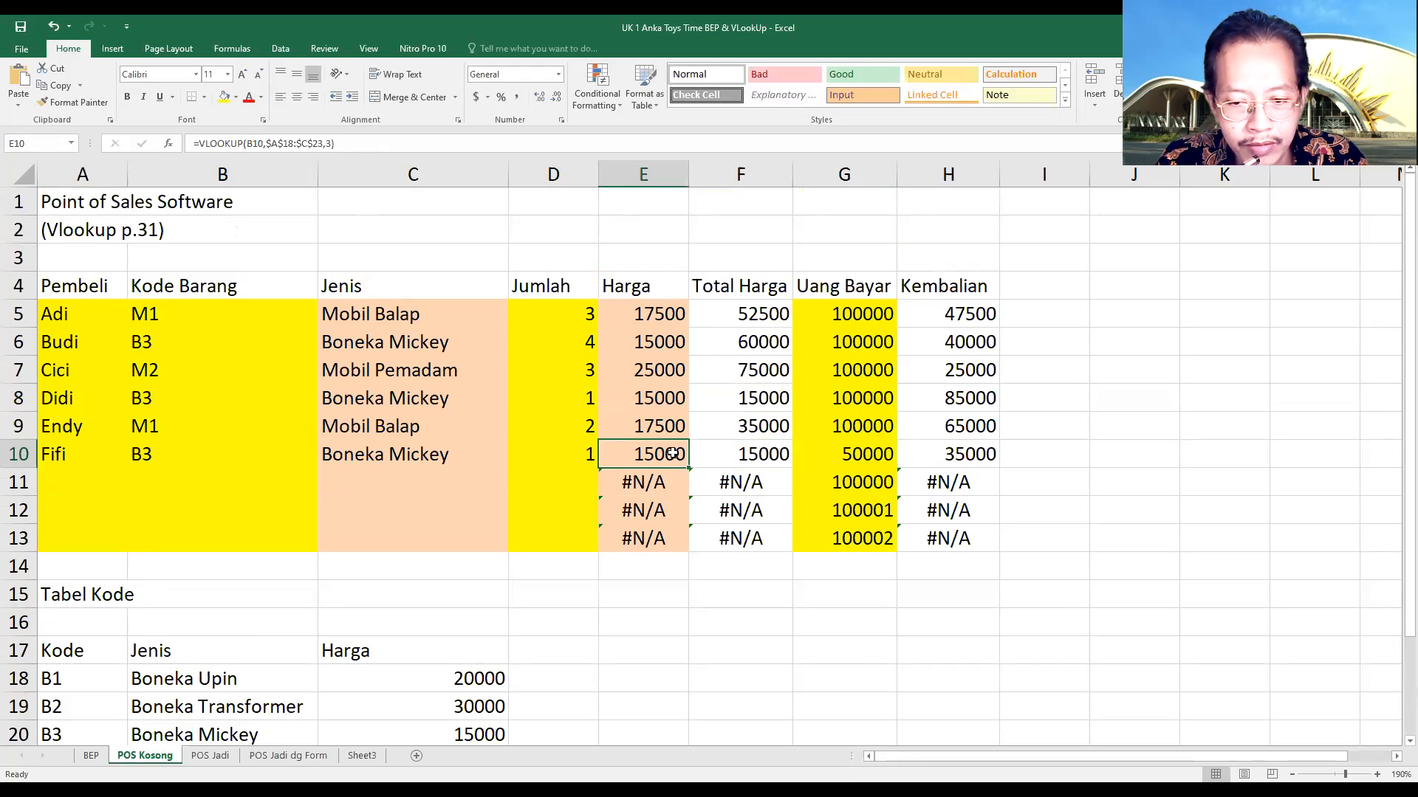
click(753, 454)
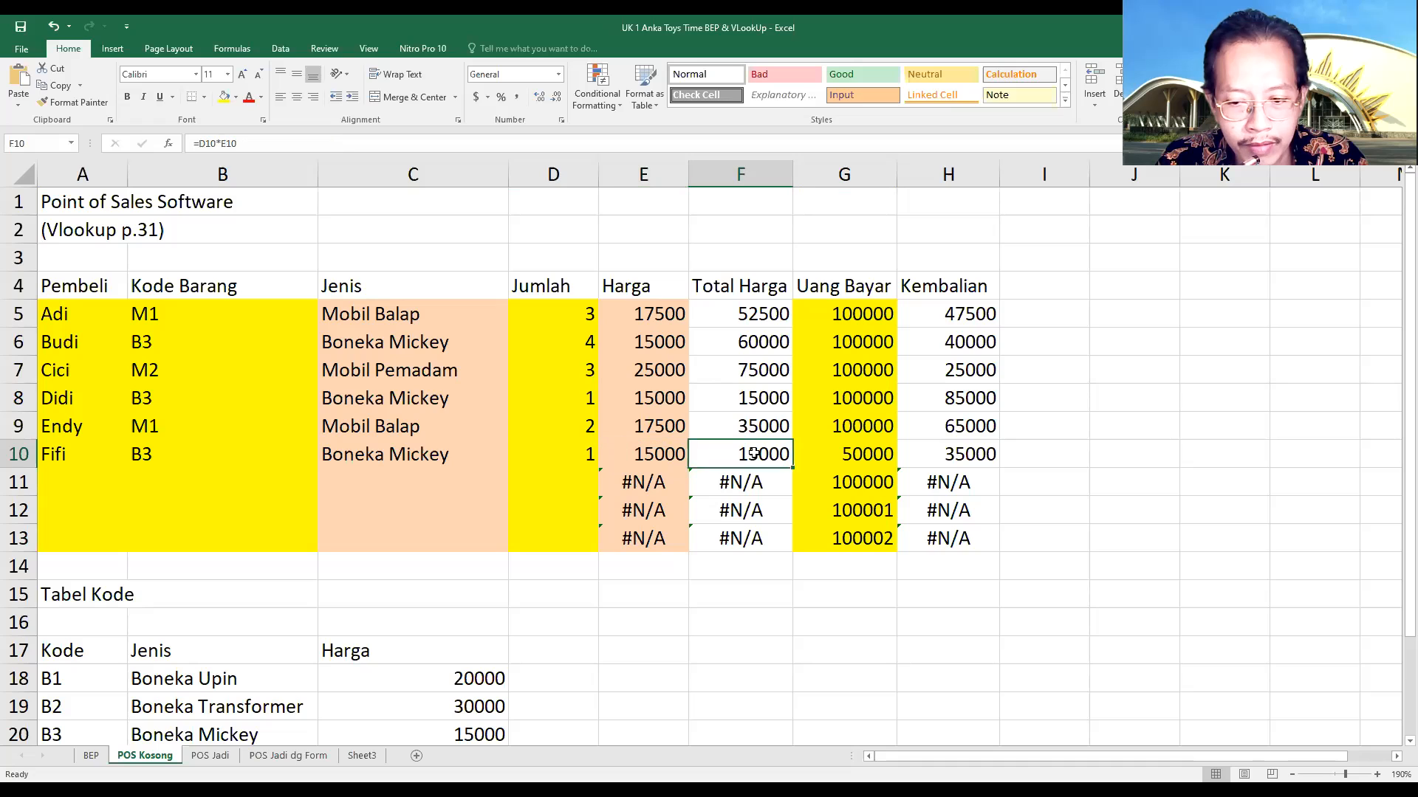
Examine the Kembalian formula in H10 against the Uang Bayar in G10 and the Total Harga in F10
click(855, 453)
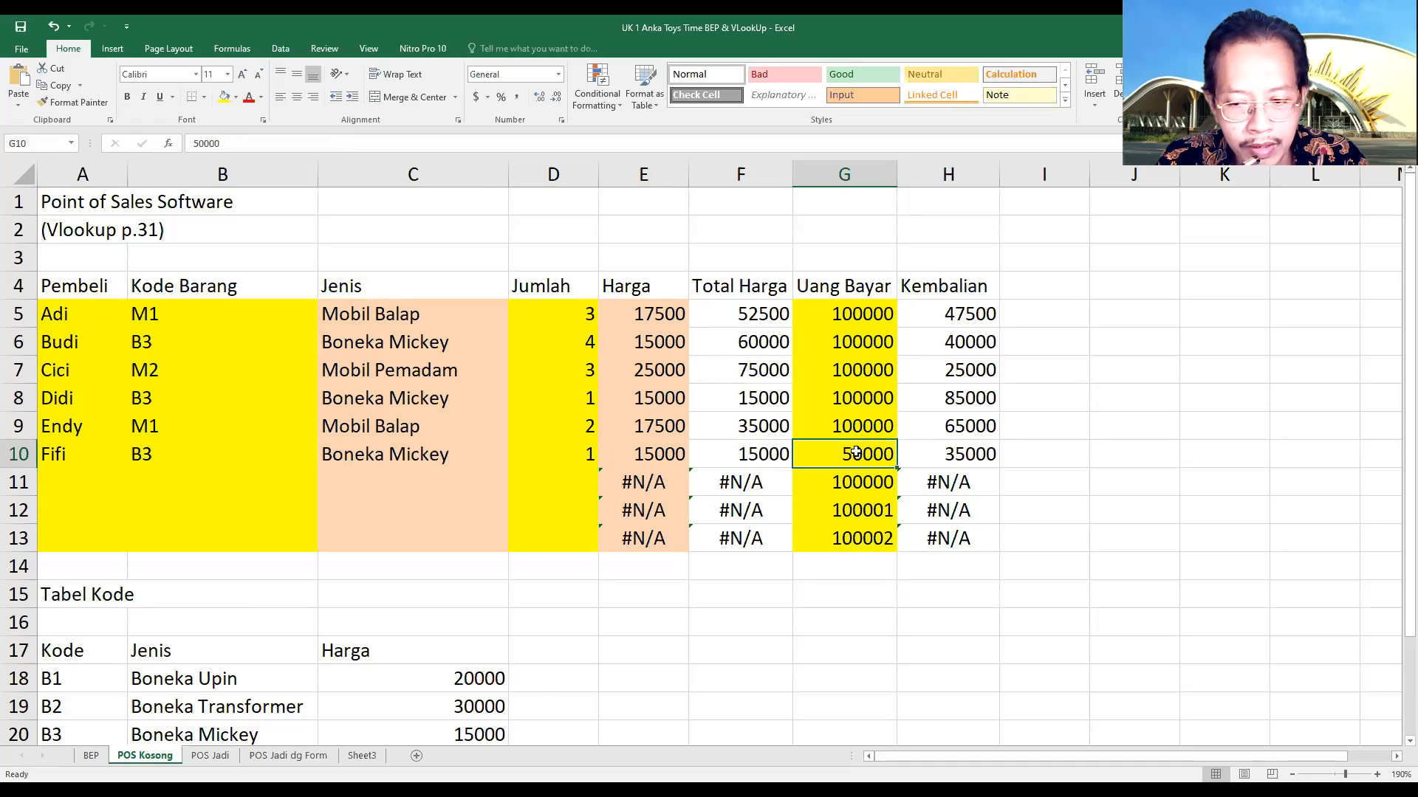
click(942, 452)
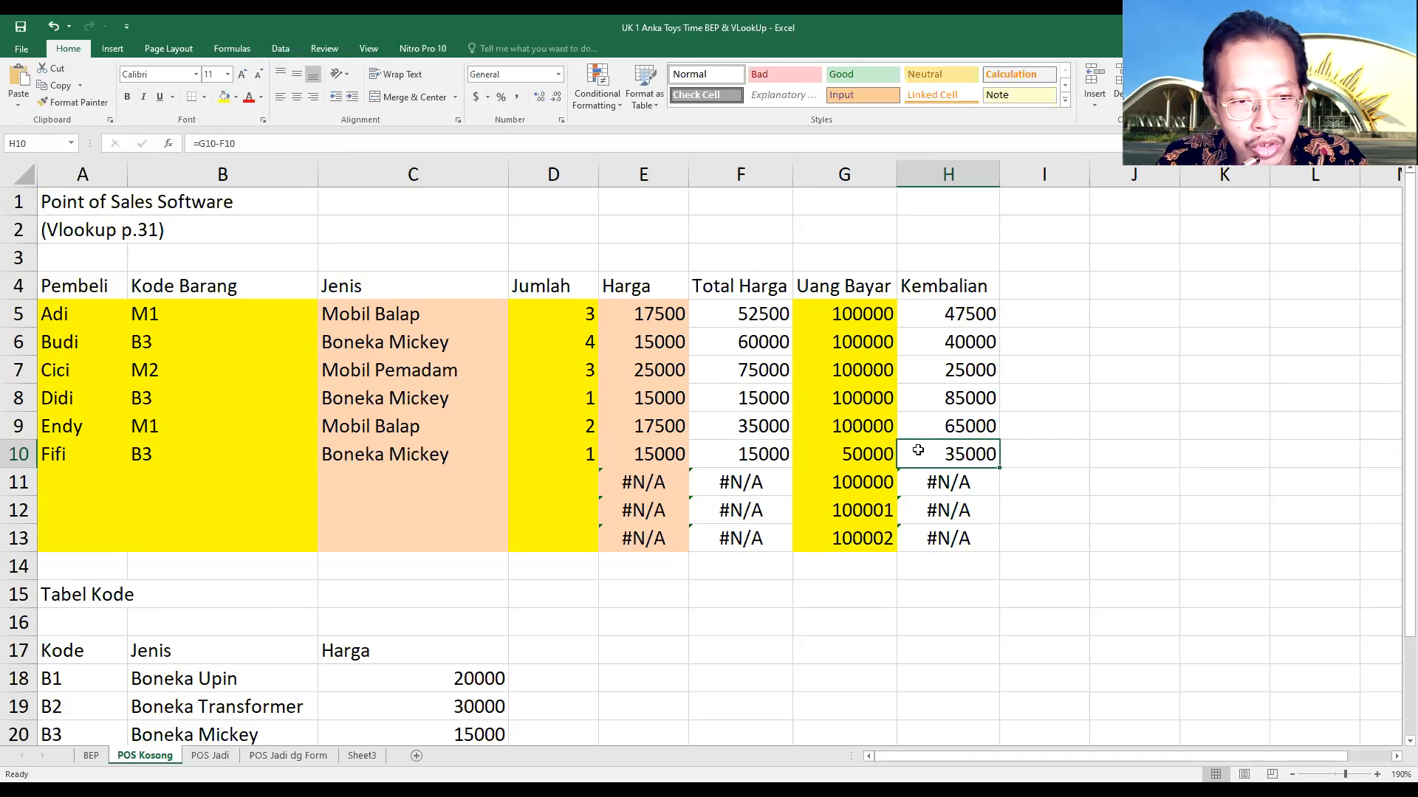
click(859, 454)
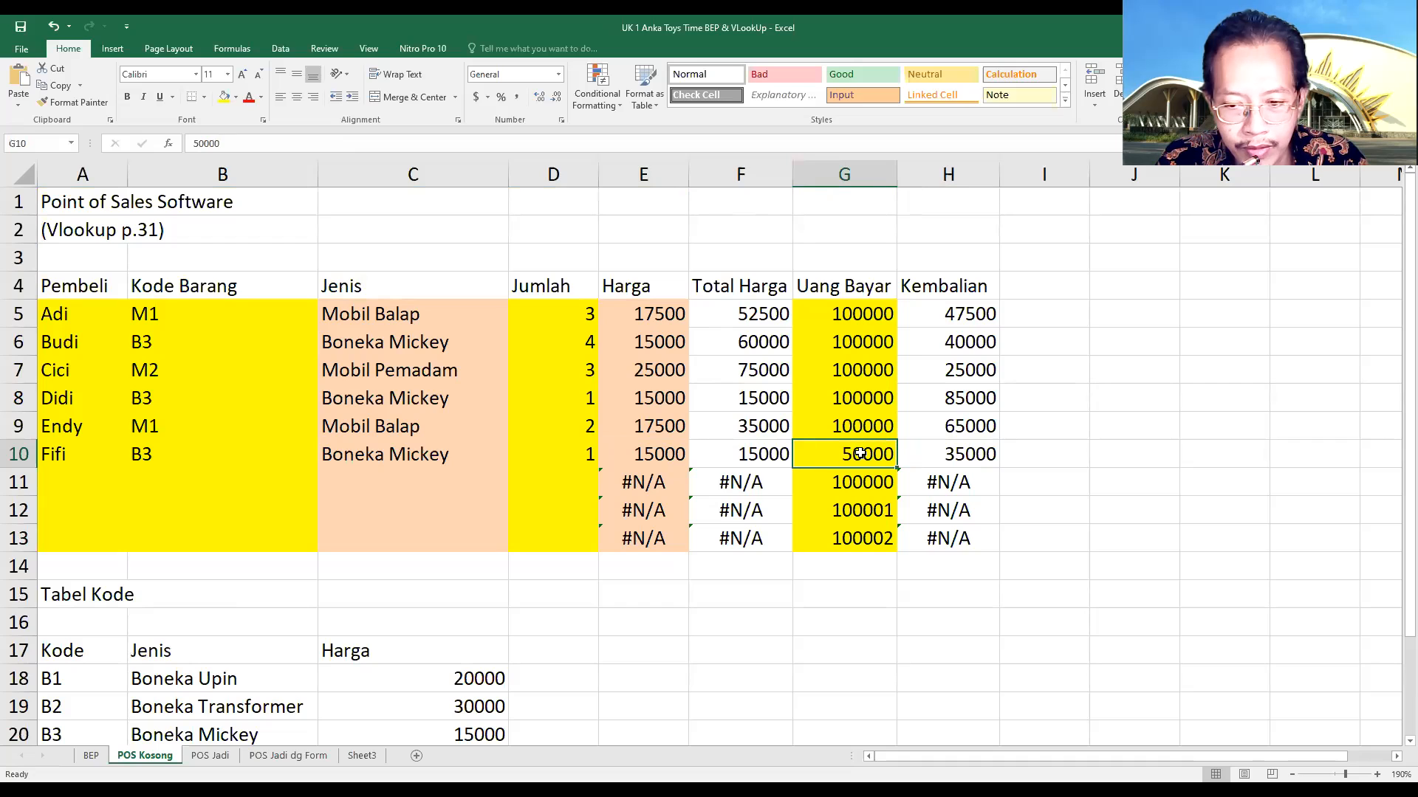
click(757, 454)
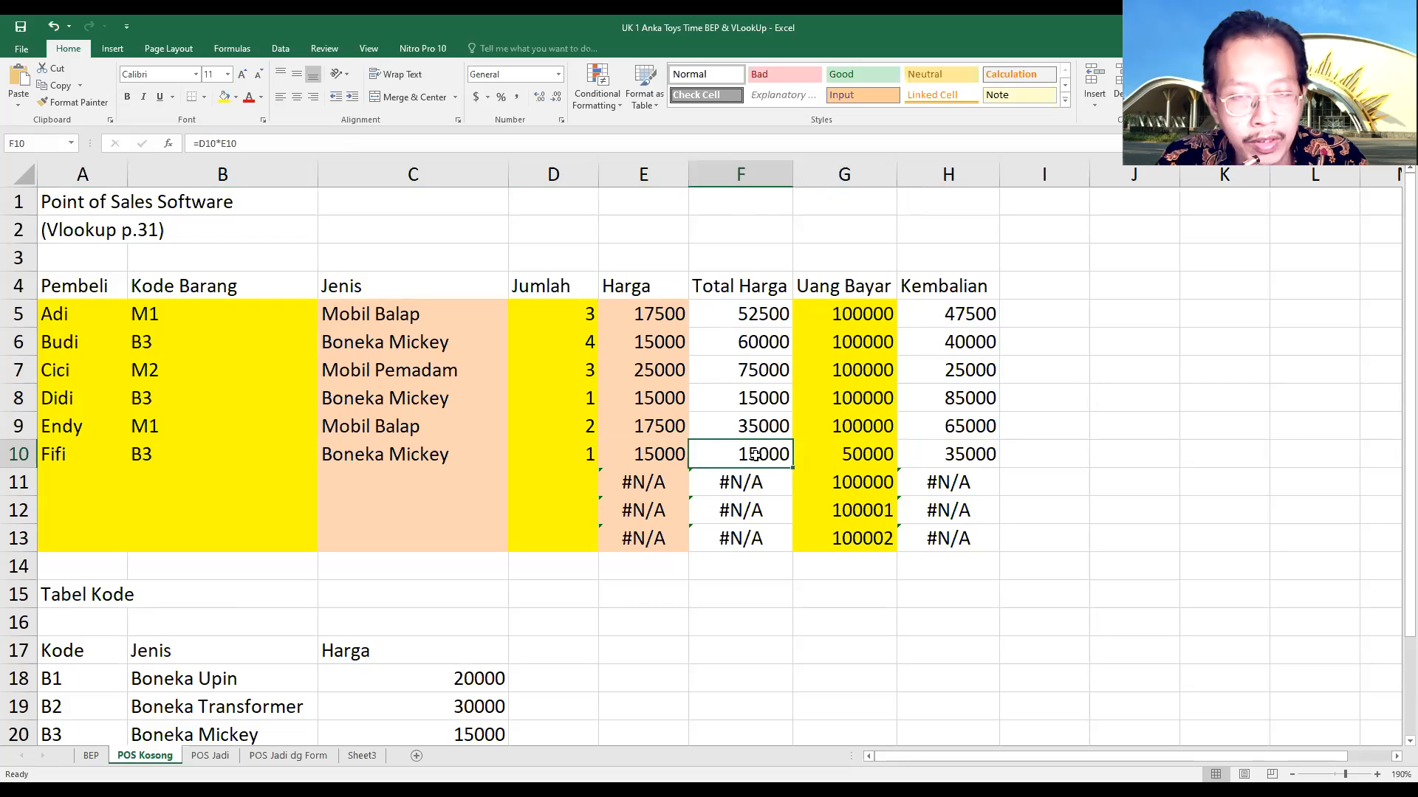
click(925, 453)
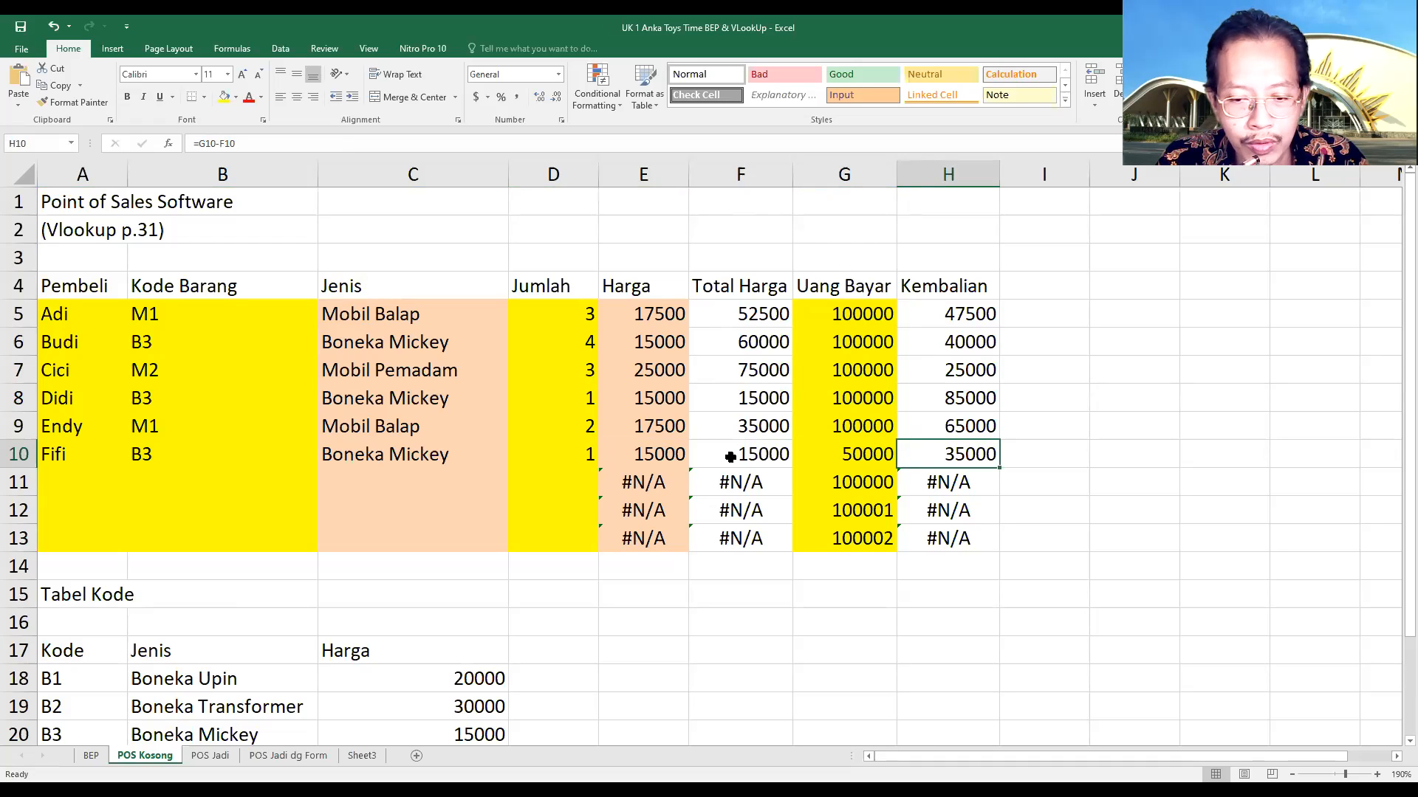
drag(721, 456, 913, 454)
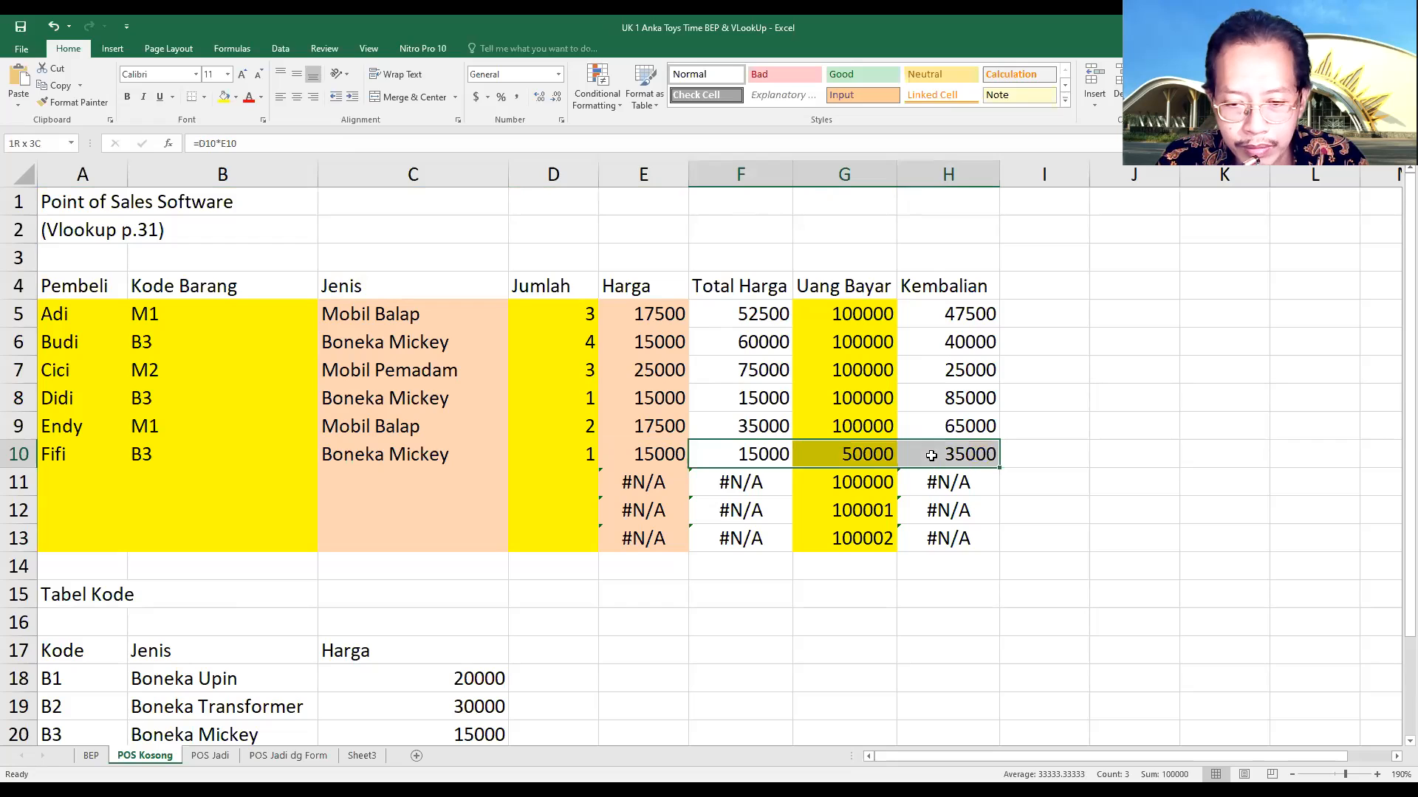
Review the input cells A5:B13, the VLOOKUP ranges C5:C13 and E5:E13, and code table A18:C23
drag(208, 316, 54, 537)
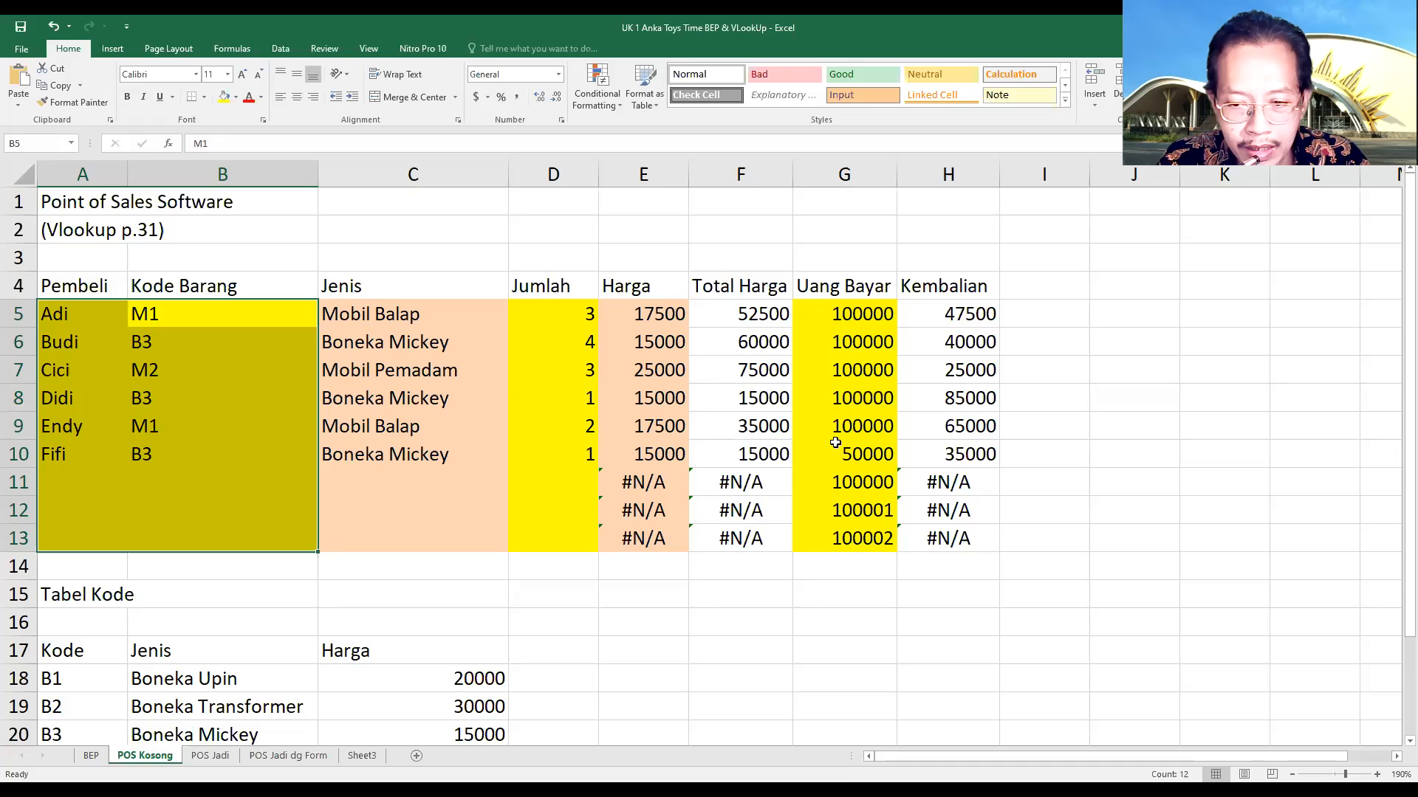
drag(404, 317, 385, 537)
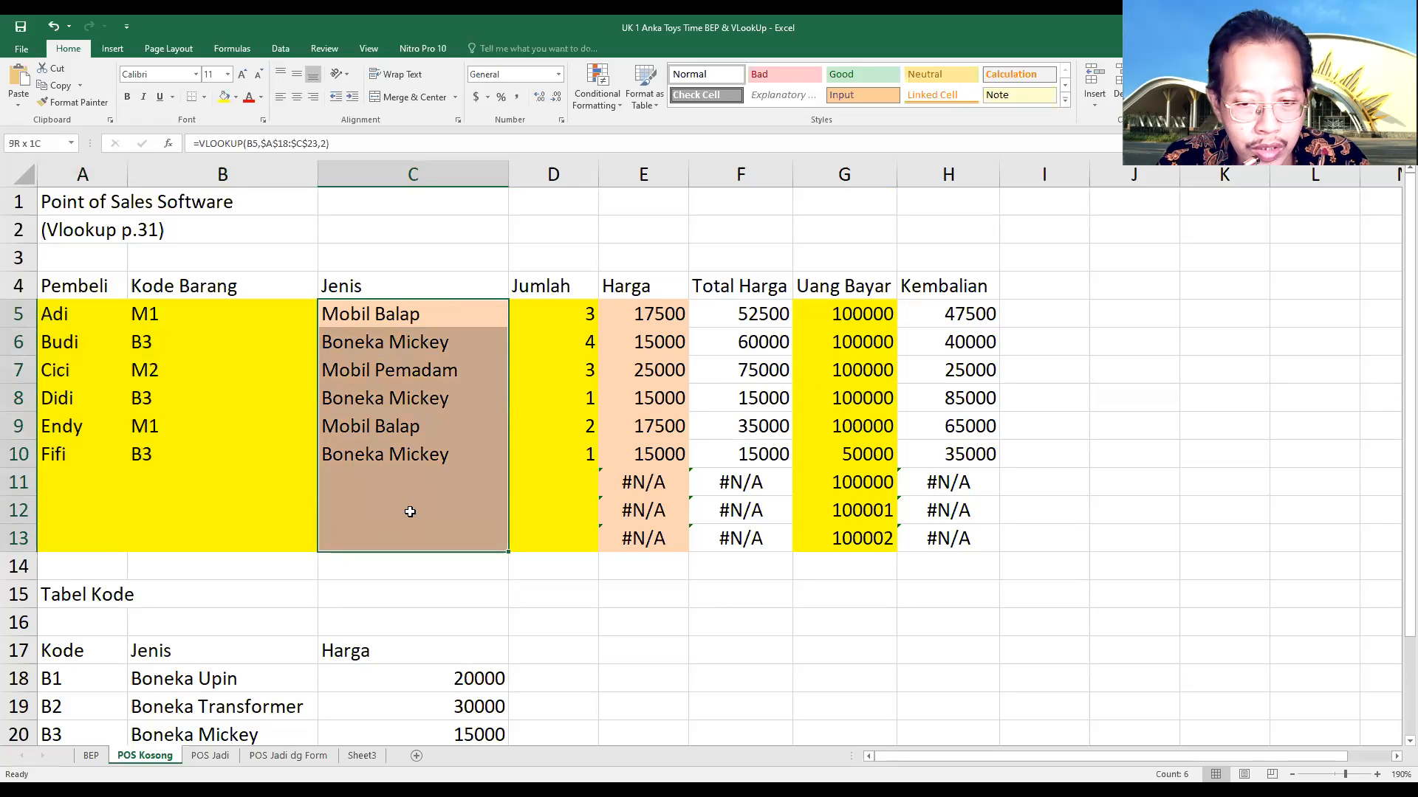
drag(668, 314, 653, 538)
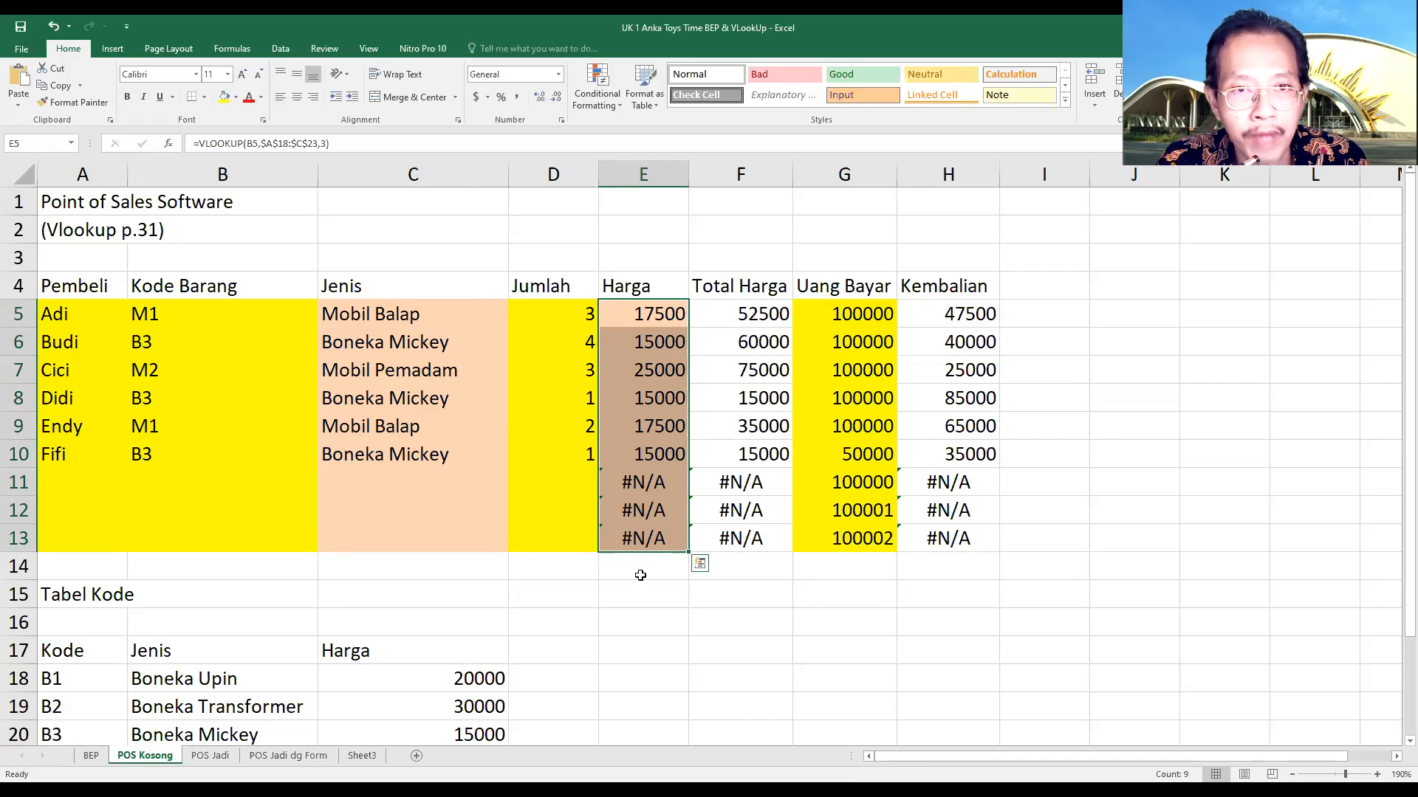
scroll(426, 701, down, 1)
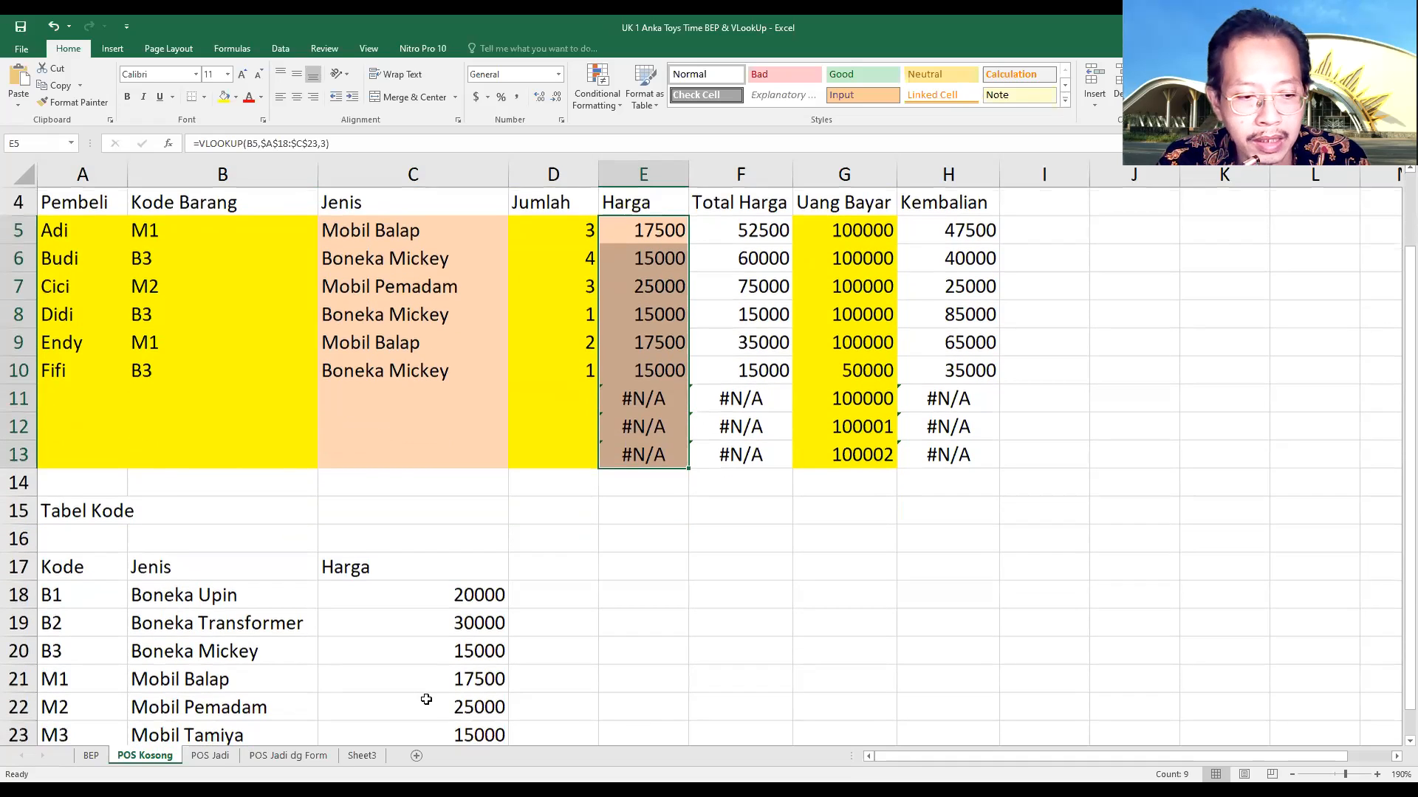
scroll(426, 699, down, 1)
drag(52, 509, 440, 643)
scroll(812, 558, up, 2)
Inspect the Total Harga formulas in F5:F10 and the Kembalian formulas in H5:H8, and review the code table
drag(742, 311, 762, 453)
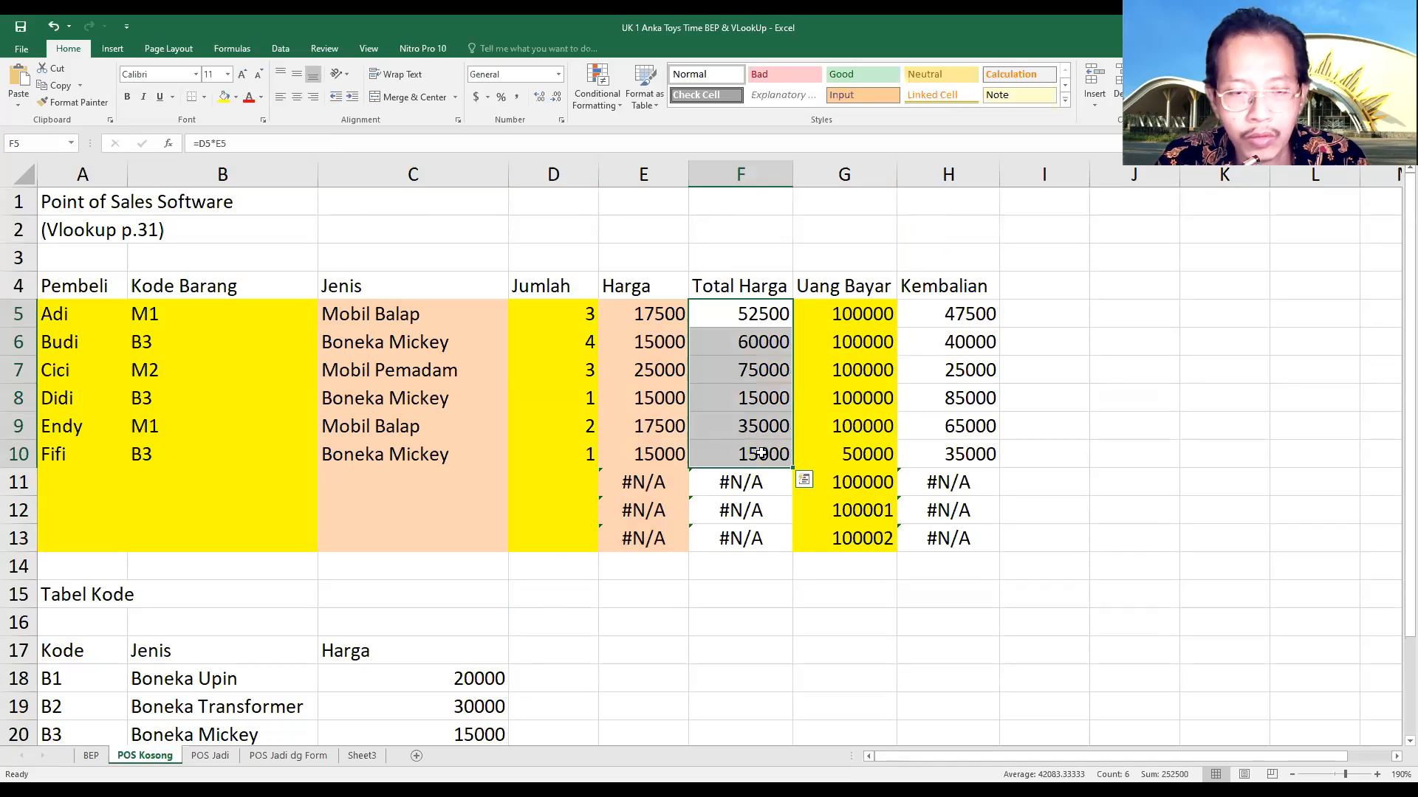
click(755, 316)
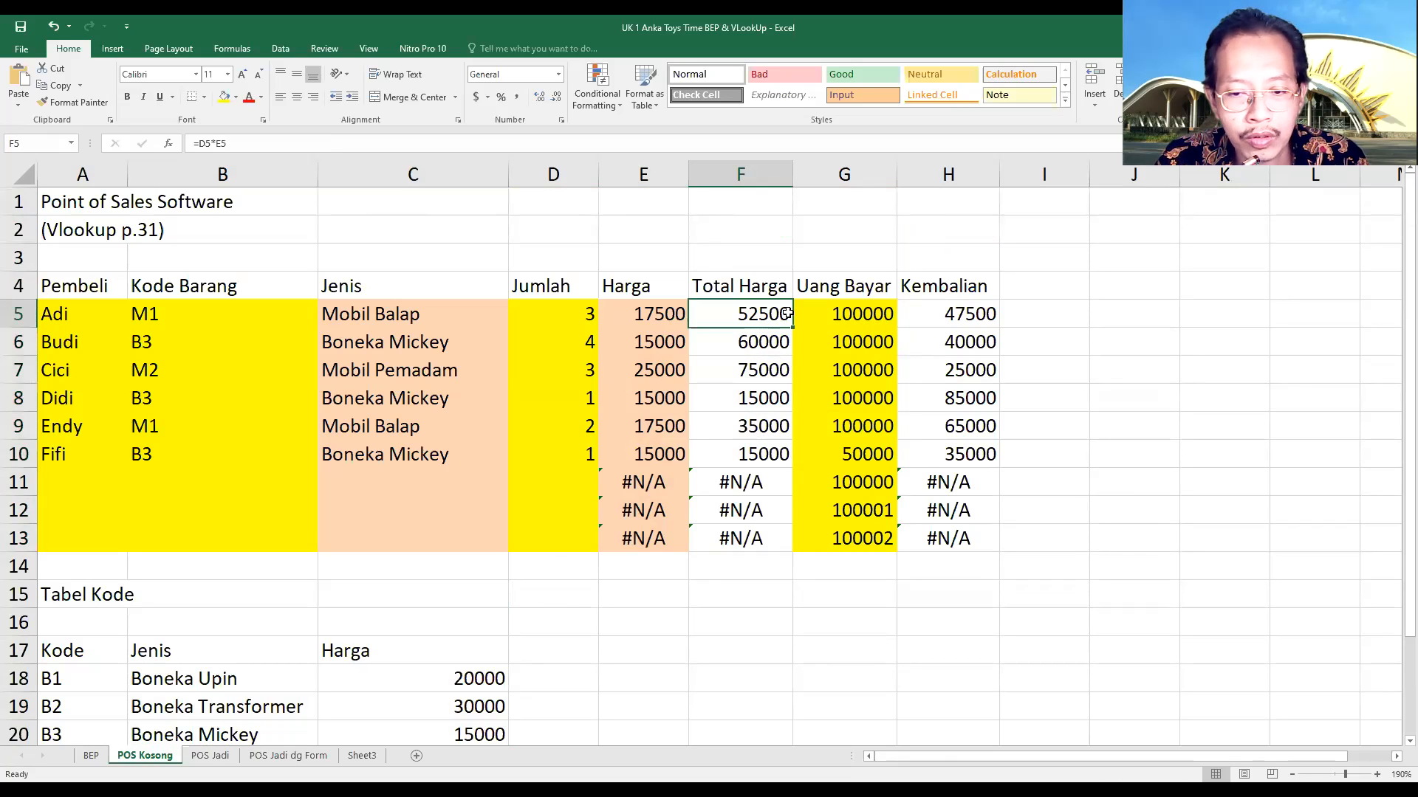
click(947, 315)
click(954, 353)
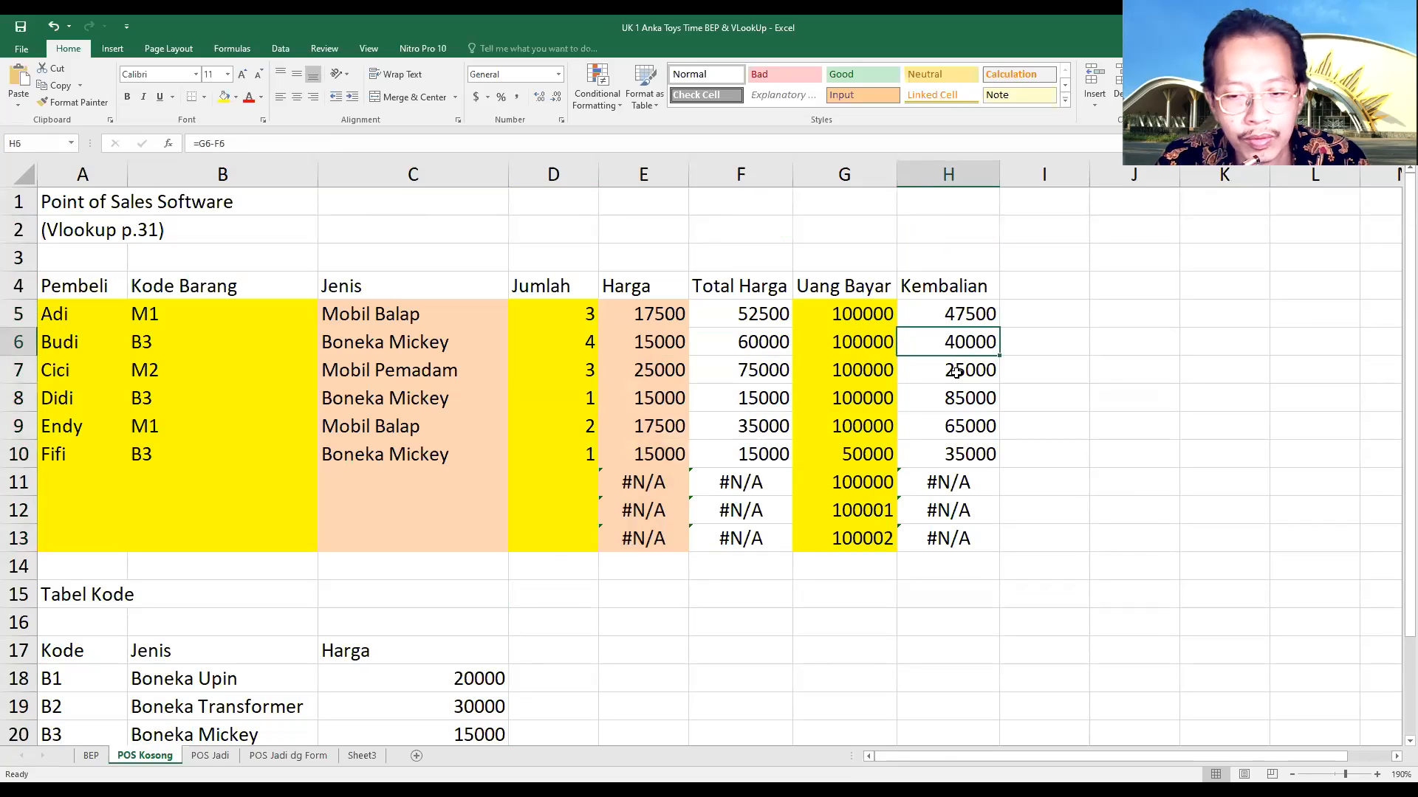
click(956, 372)
click(962, 399)
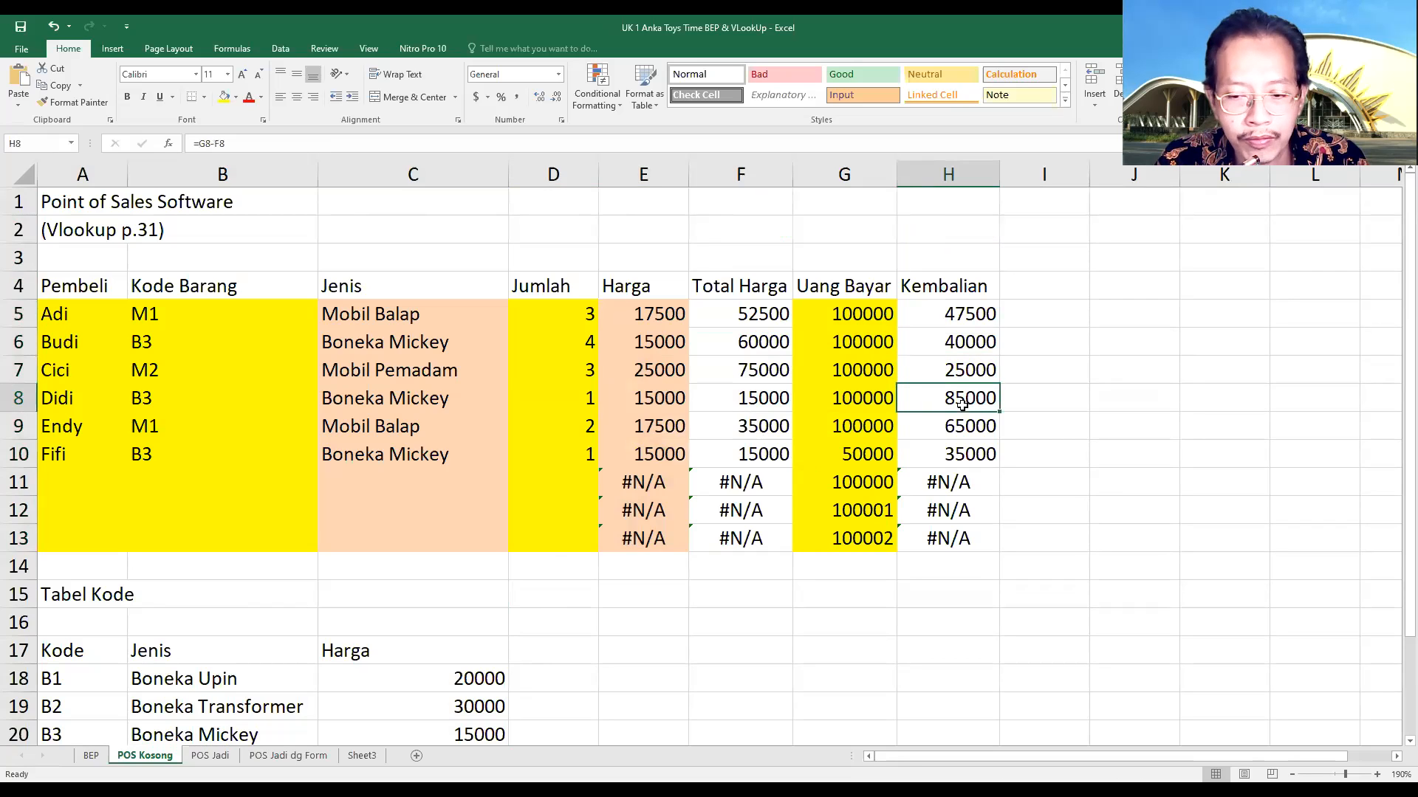
click(959, 311)
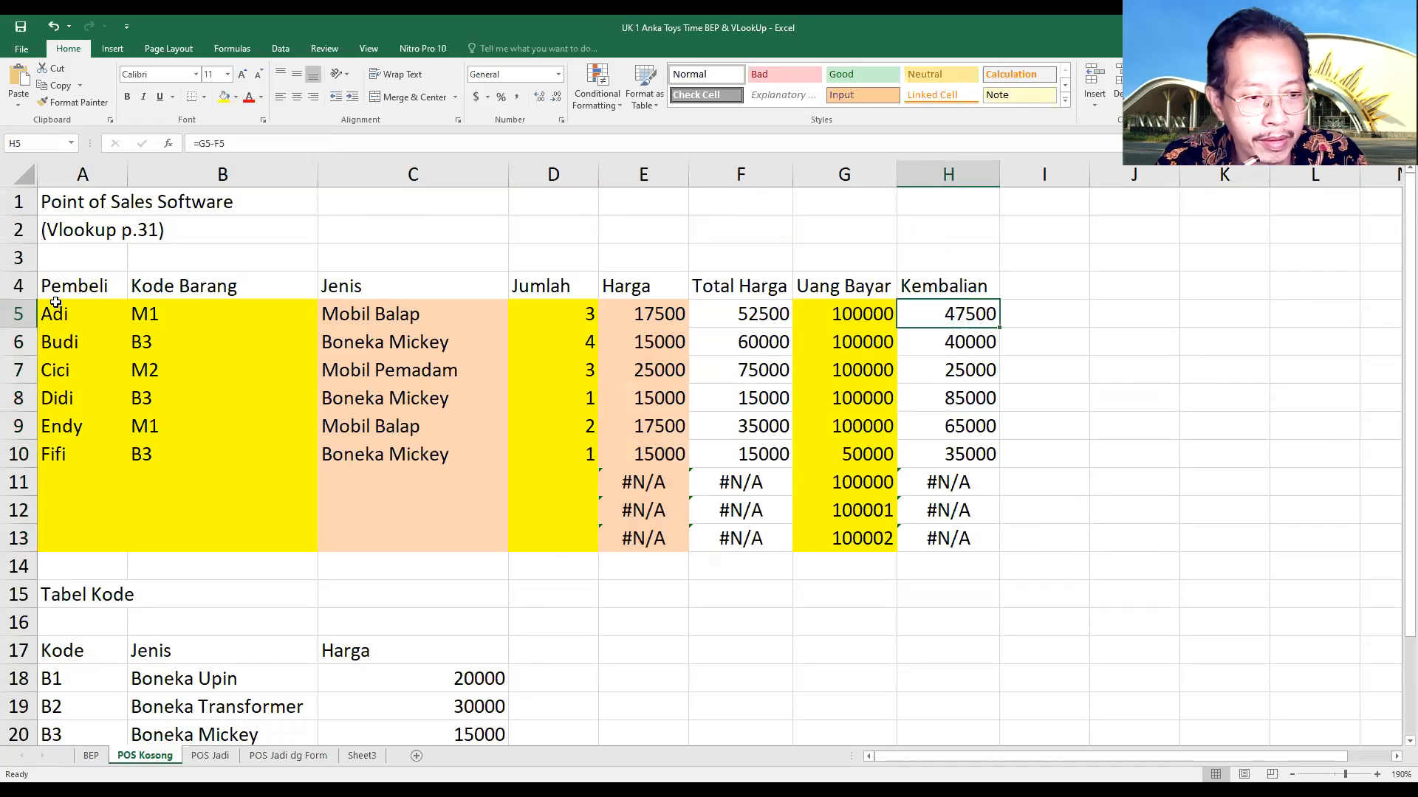
scroll(424, 452, down, 2)
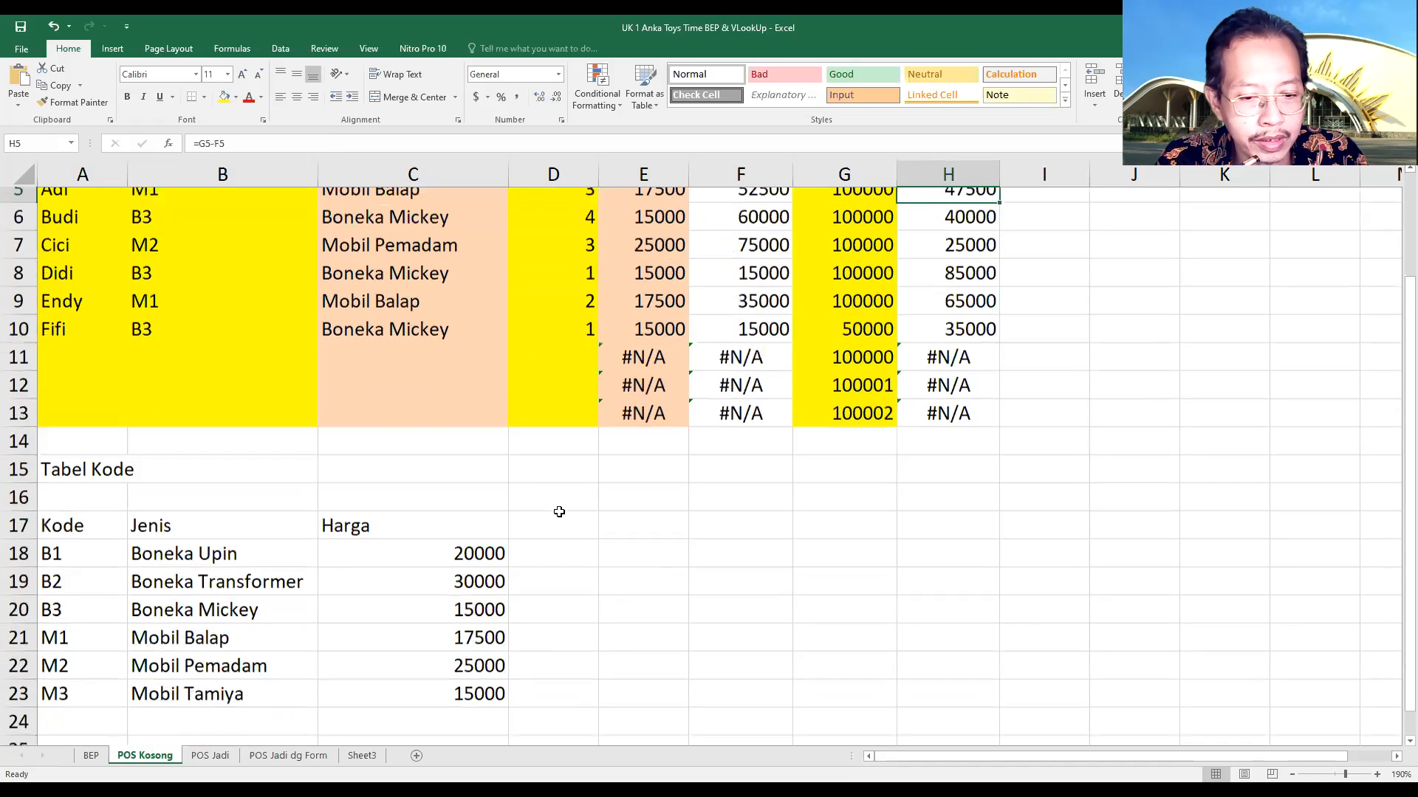
scroll(582, 534, up, 1)
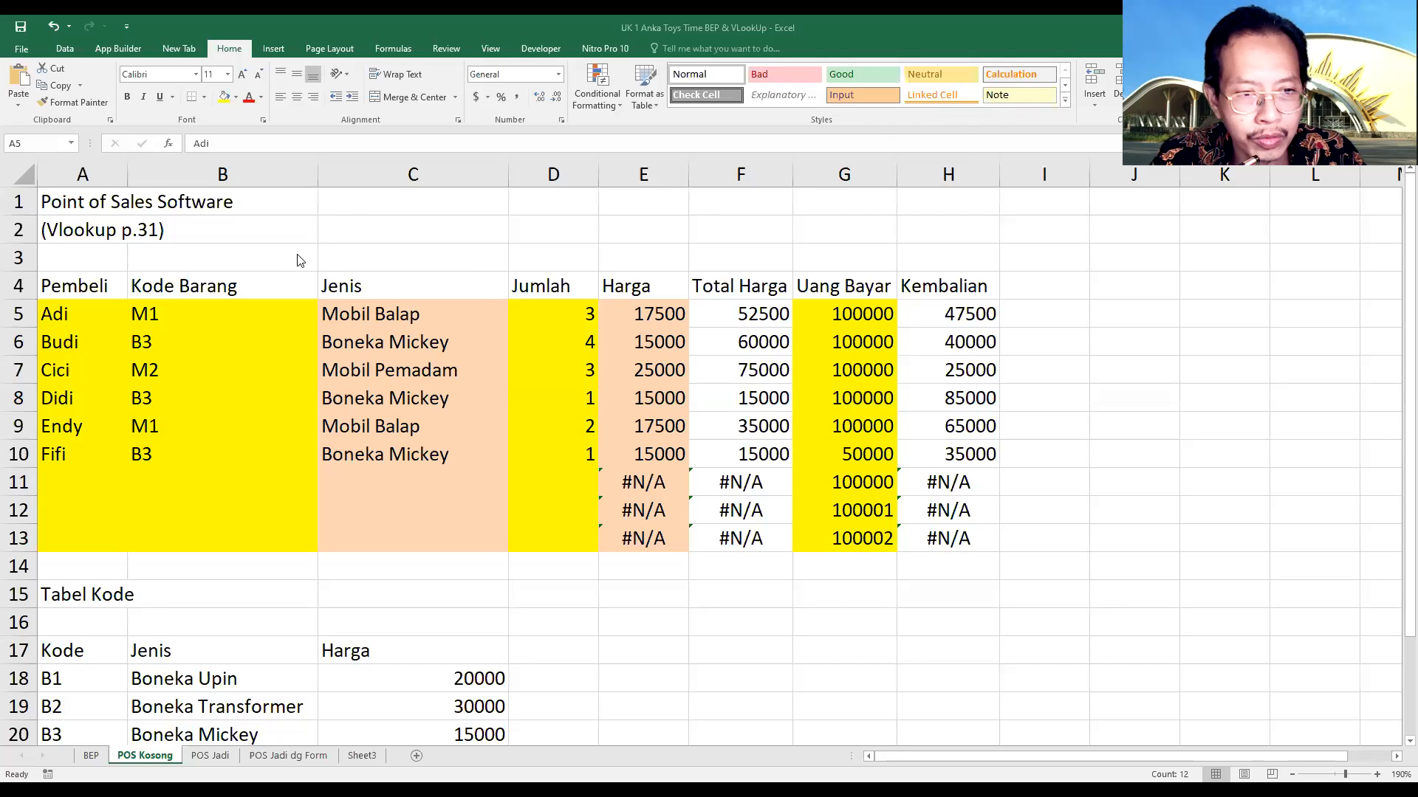
Insert the VLOOKUP function from the Lookup & Reference category into cell C11 of the Jenis column
click(366, 471)
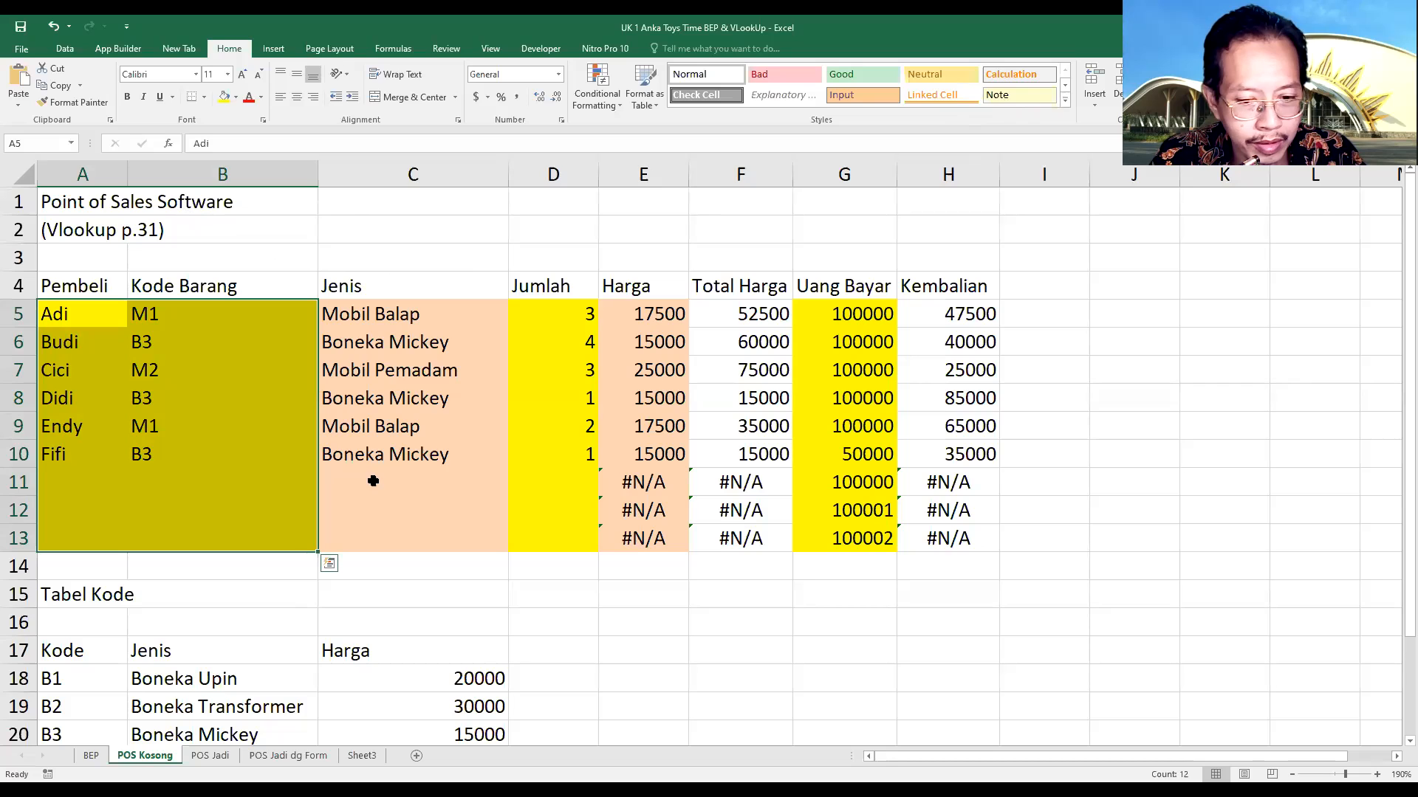
scroll(355, 398, down, 1)
click(356, 397)
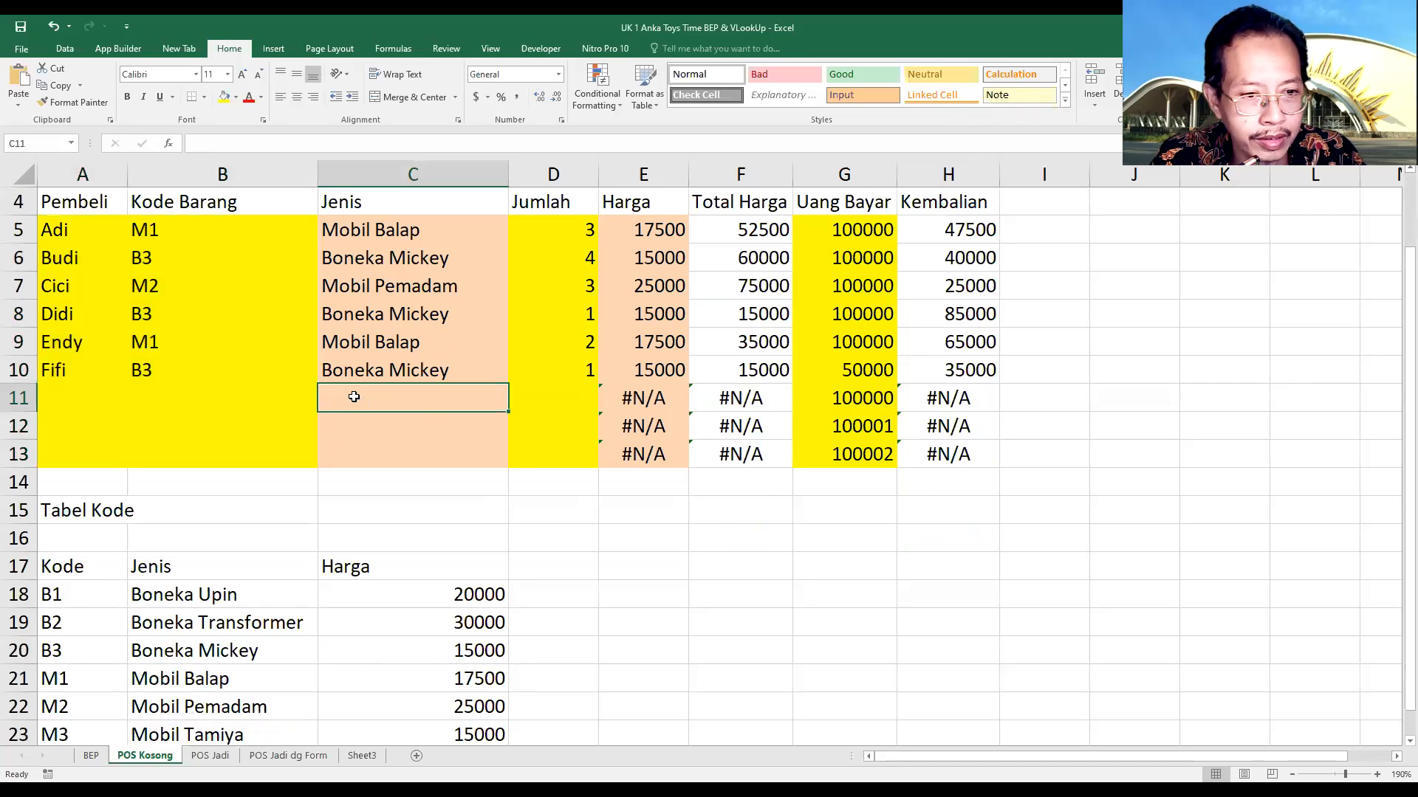
click(372, 370)
click(367, 393)
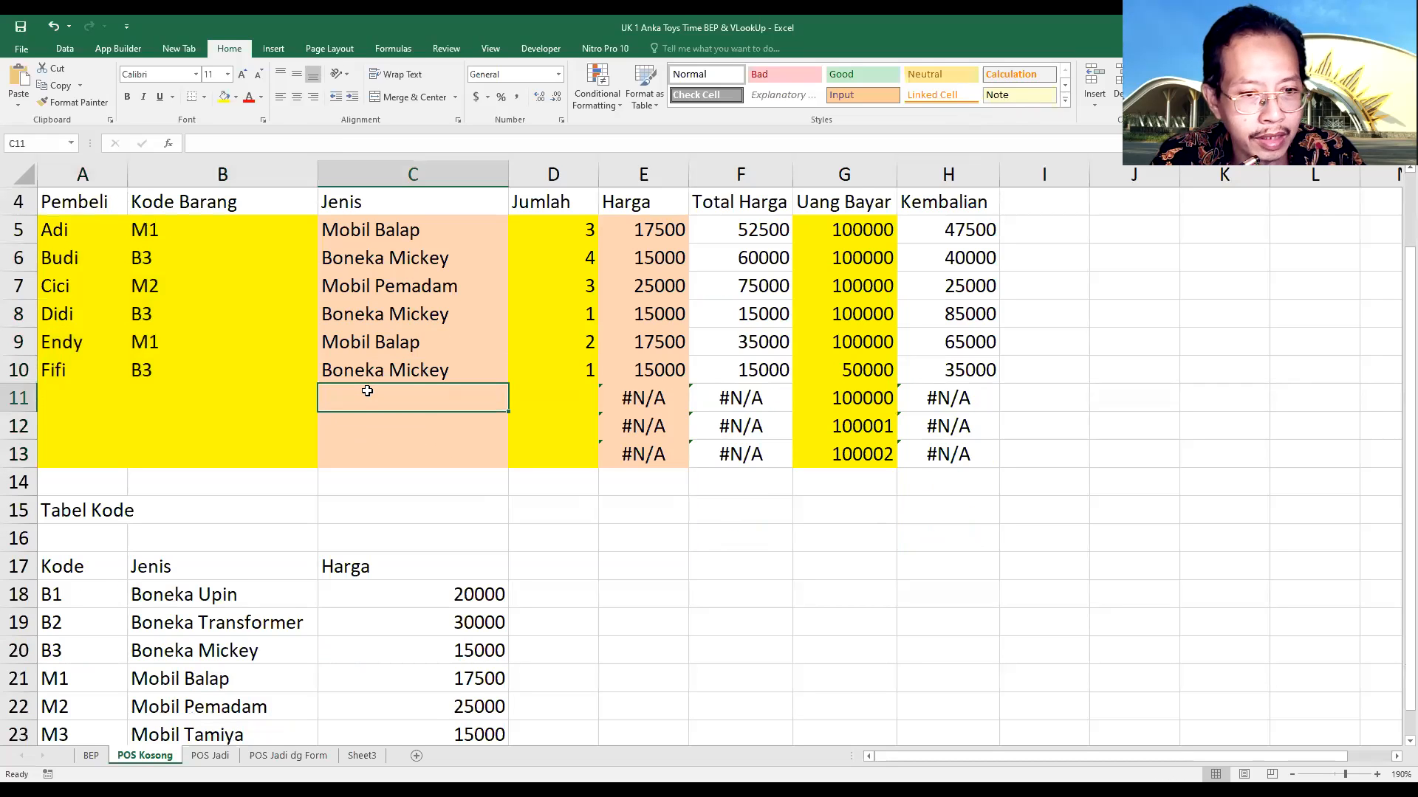
click(368, 420)
click(372, 398)
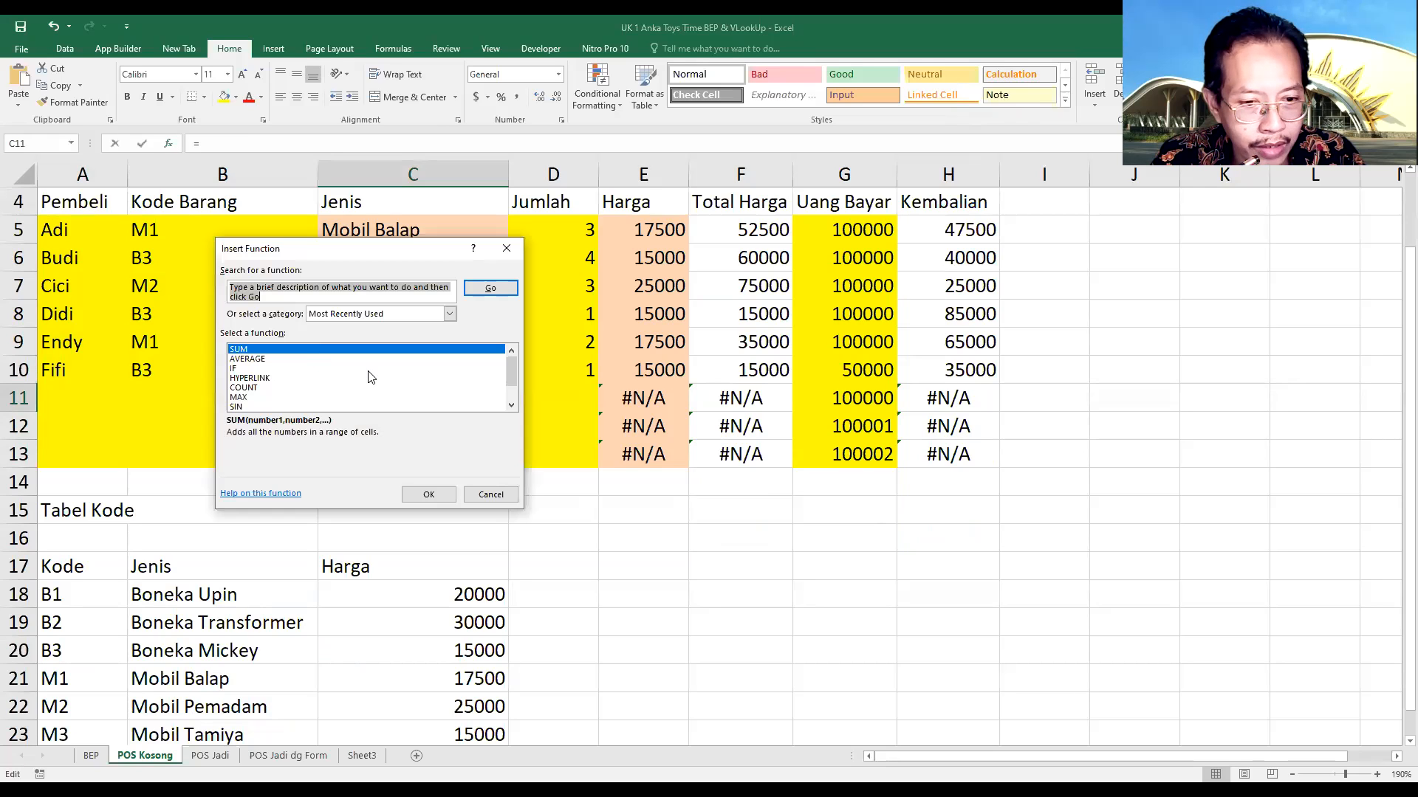
click(448, 314)
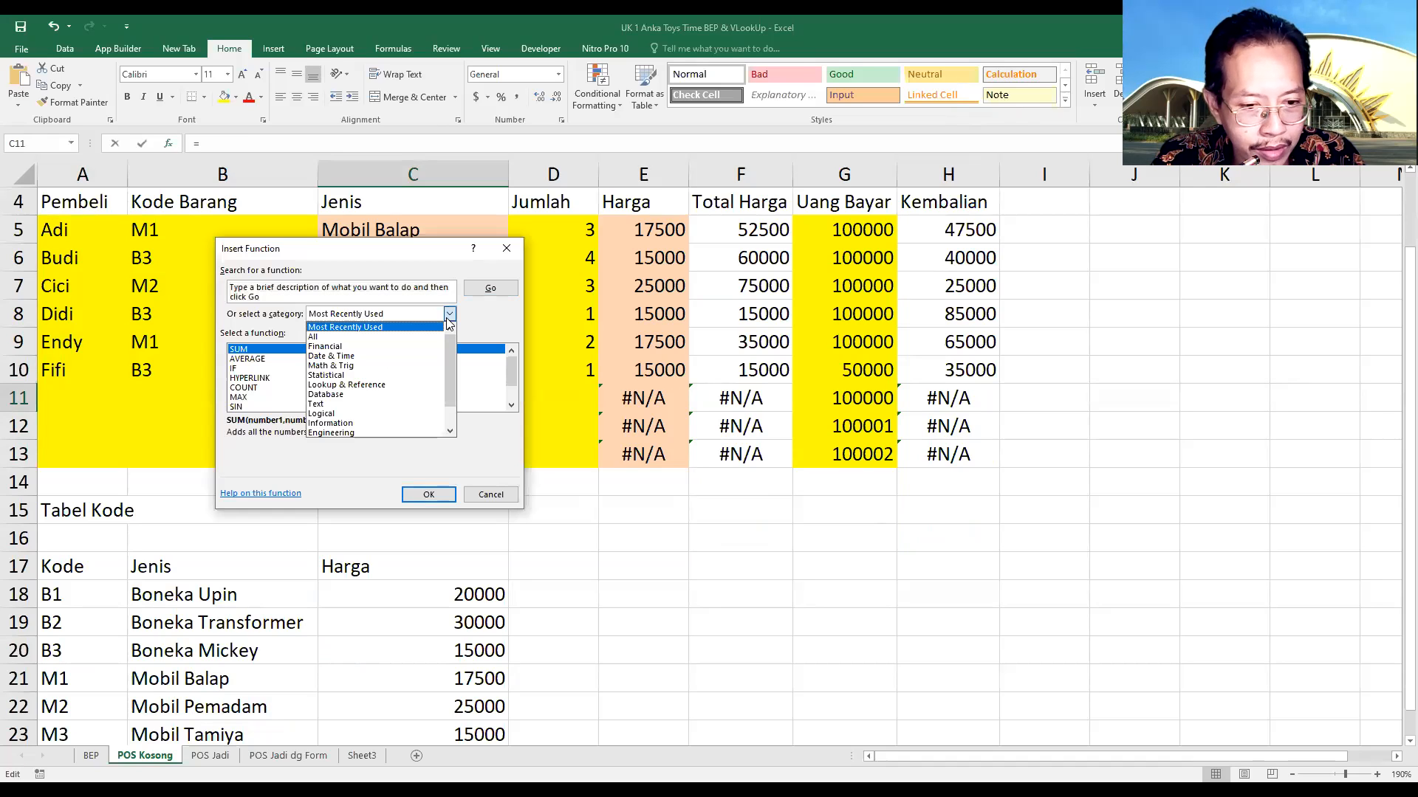
click(355, 386)
scroll(430, 373, down, 4)
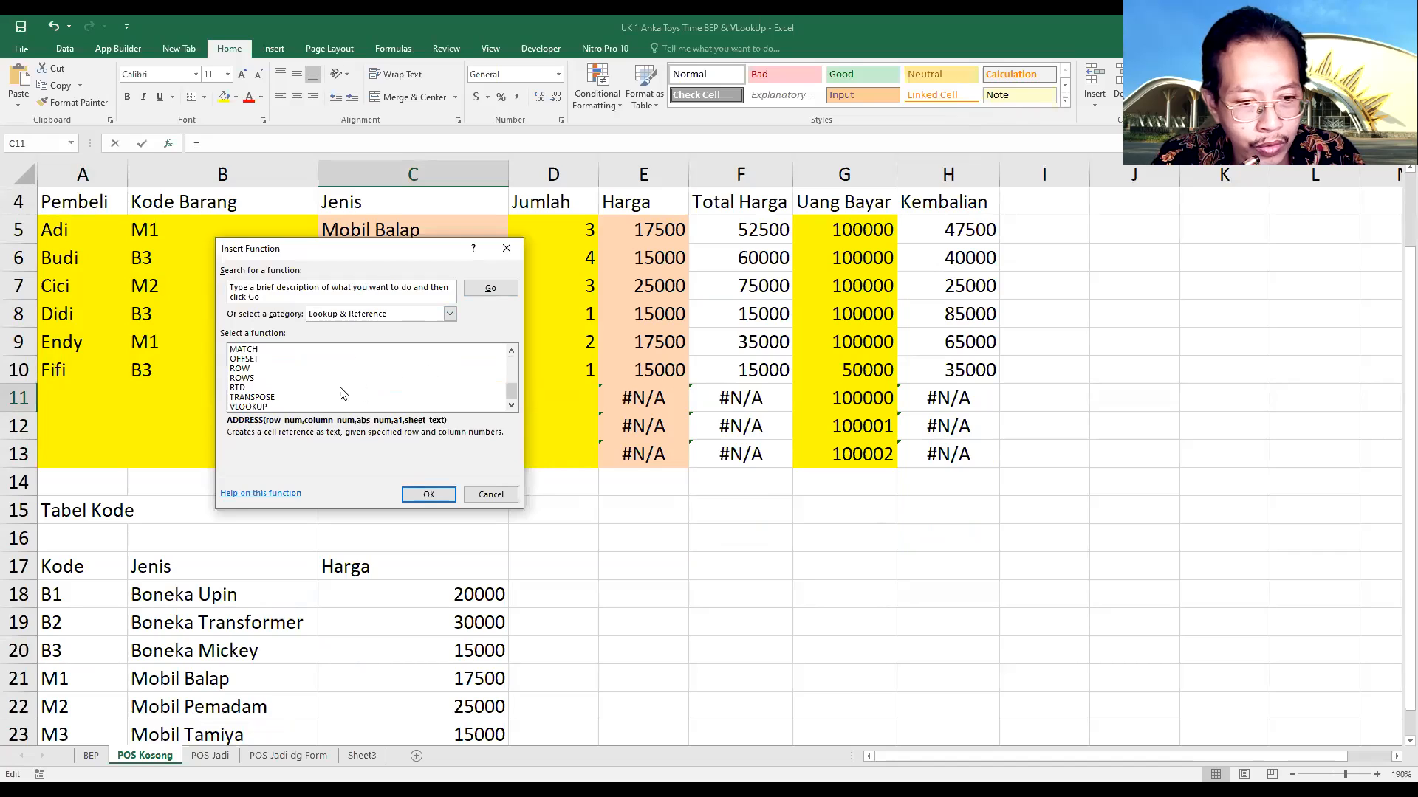
click(251, 408)
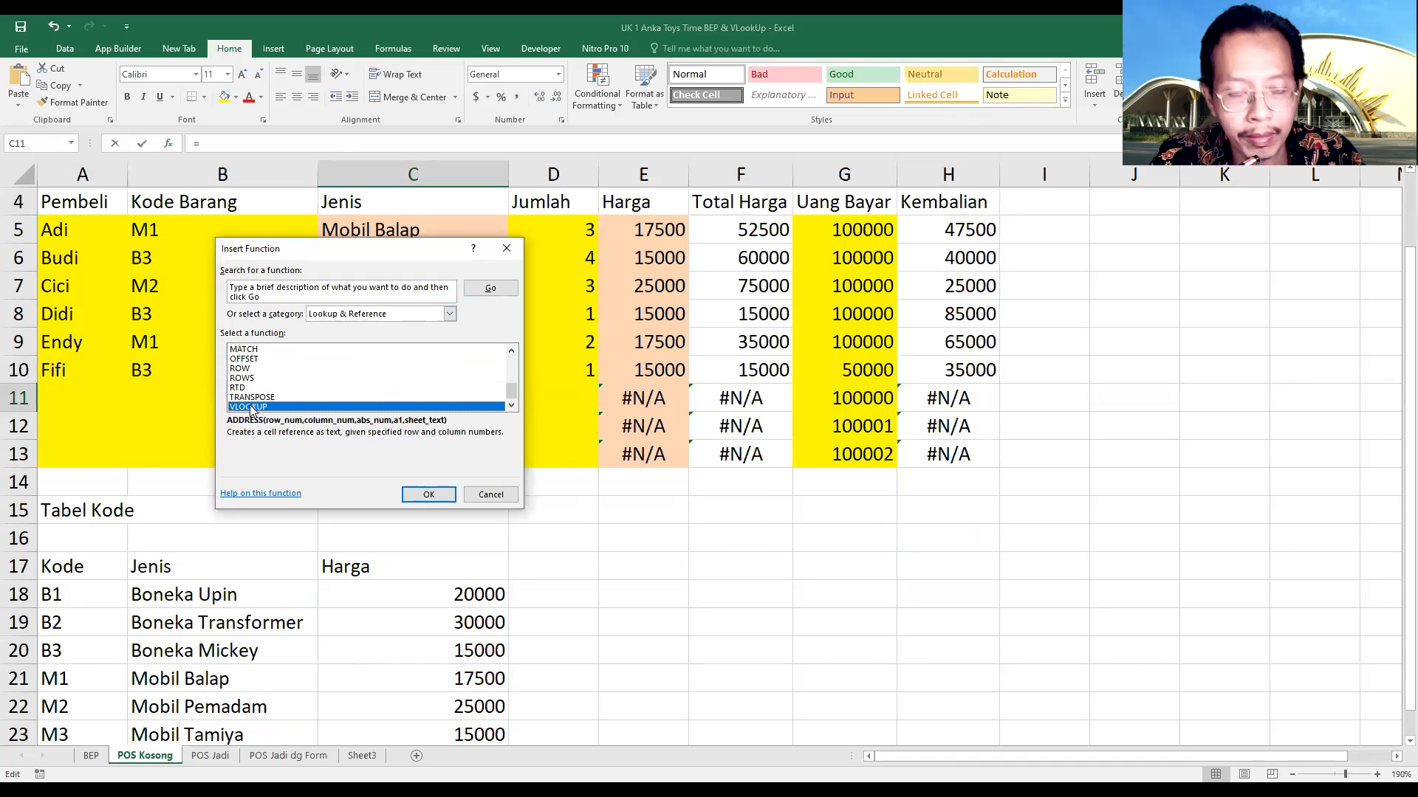
double_click(251, 408)
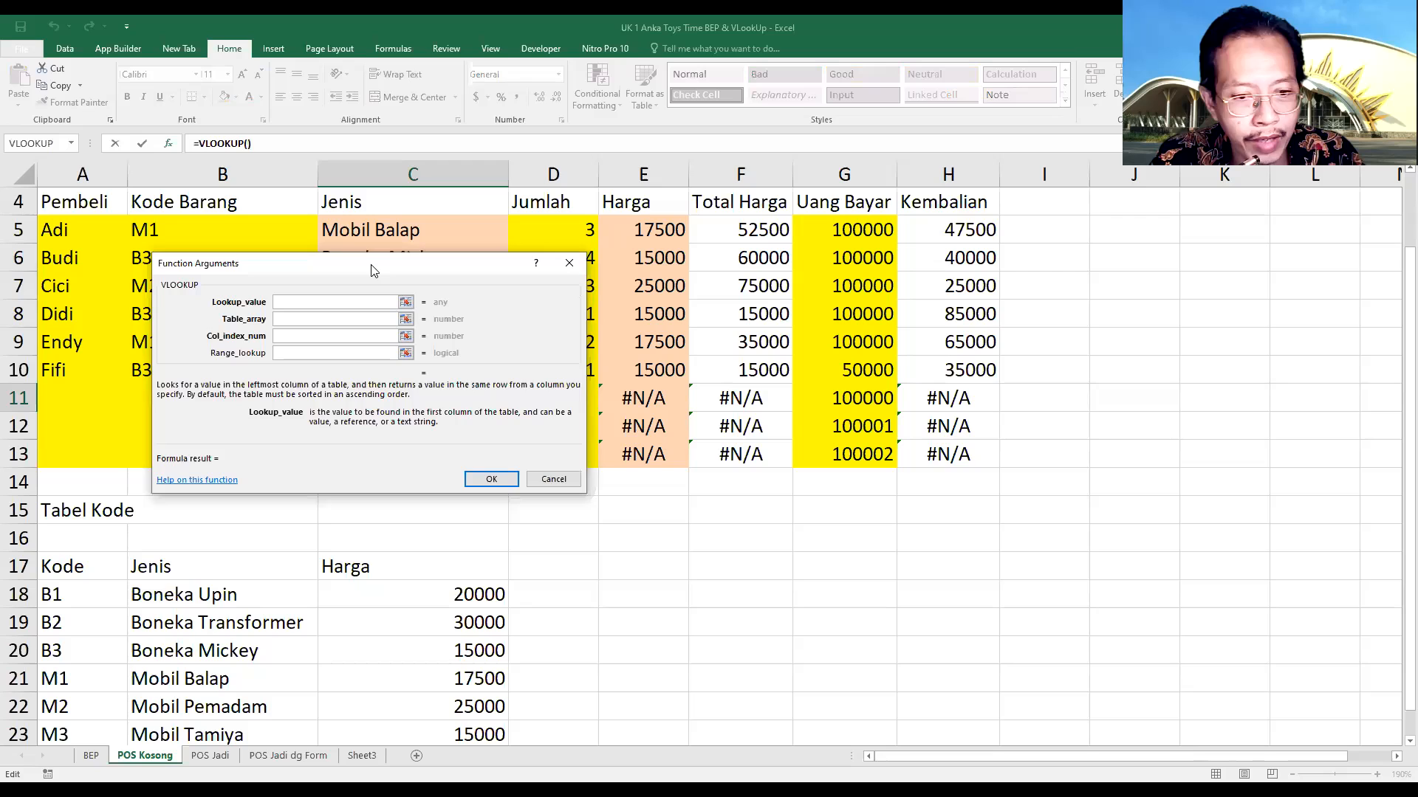
Set the VLOOKUP arguments in C11 to lookup value B11, table array A18:C23 and column index 2
drag(372, 270, 658, 240)
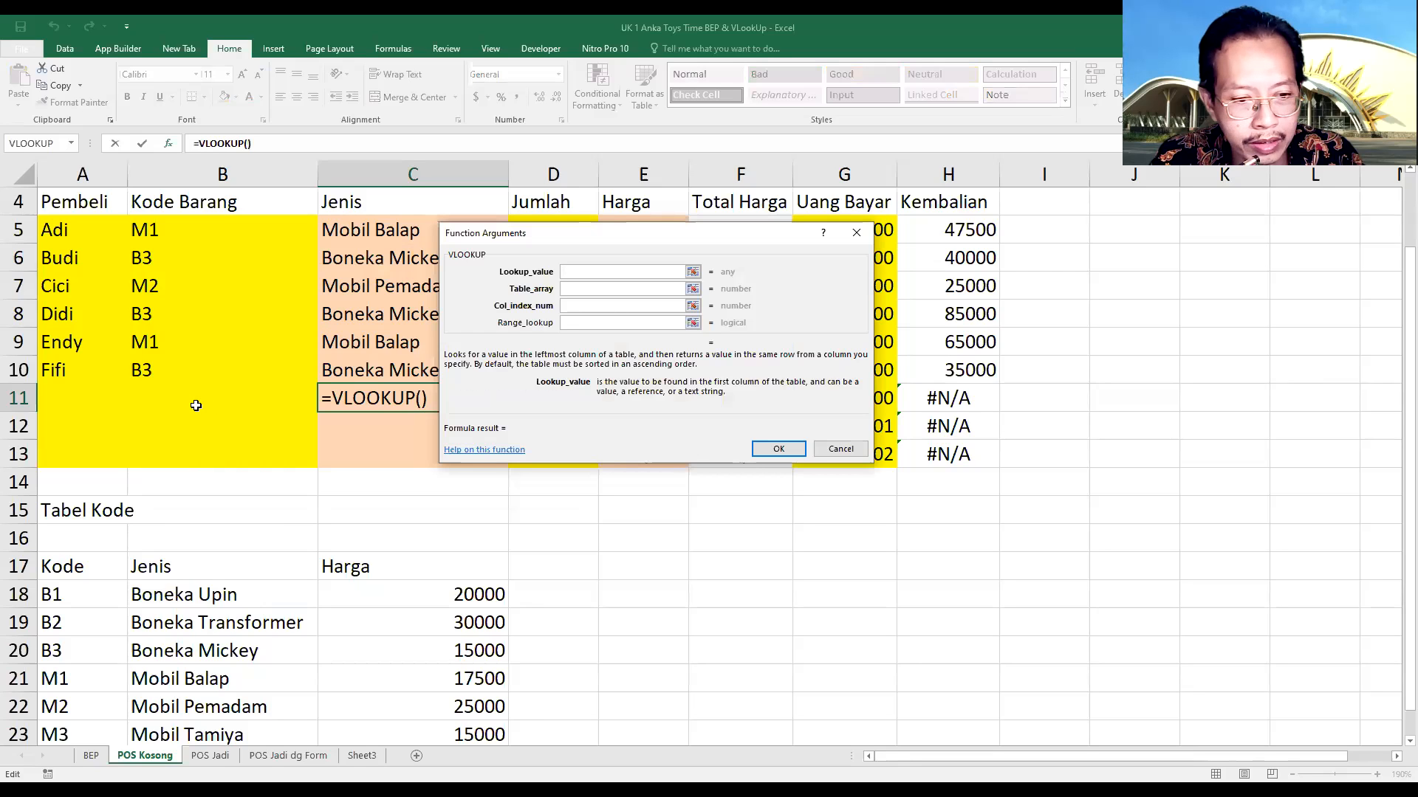
click(152, 403)
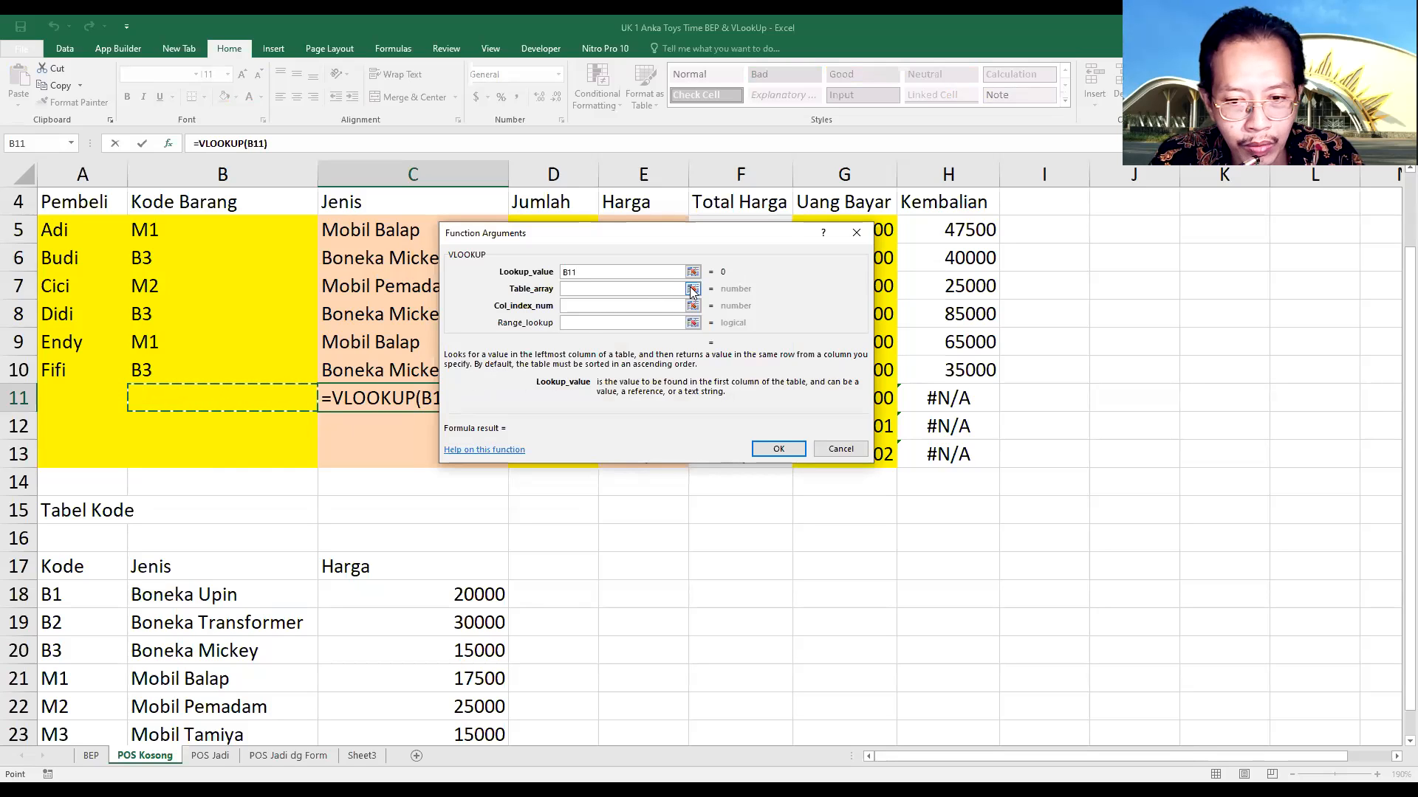
click(693, 290)
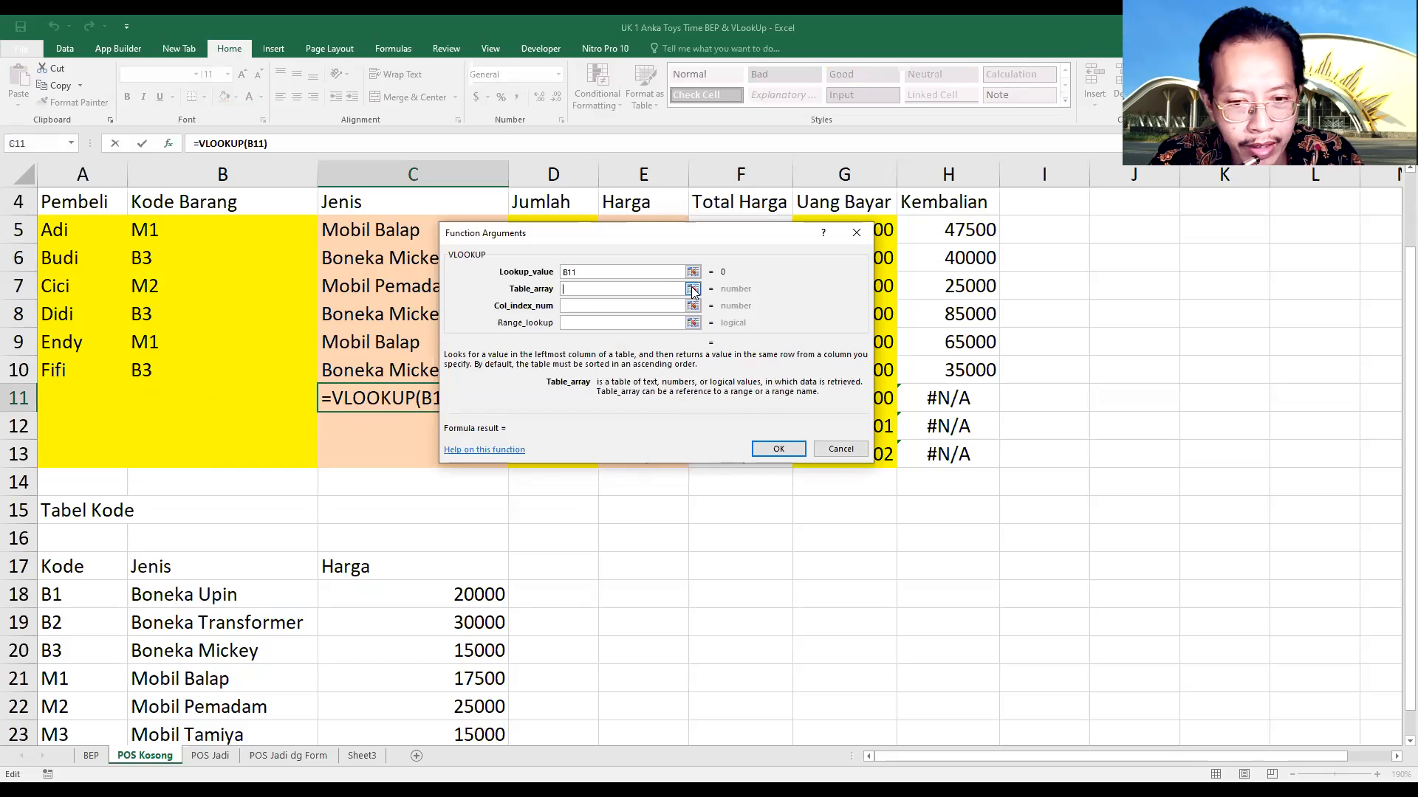
click(52, 598)
drag(109, 612, 430, 677)
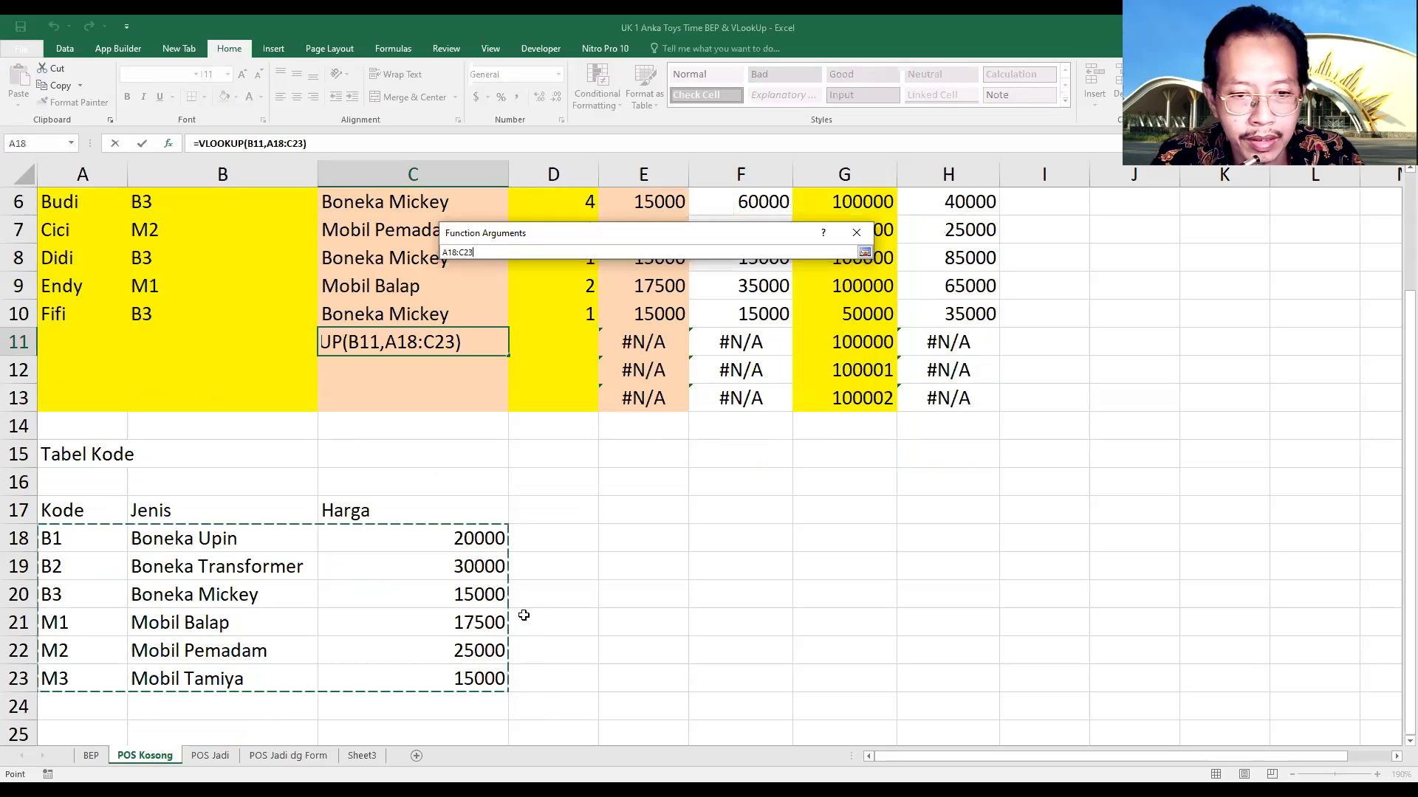
key(Return)
click(596, 305)
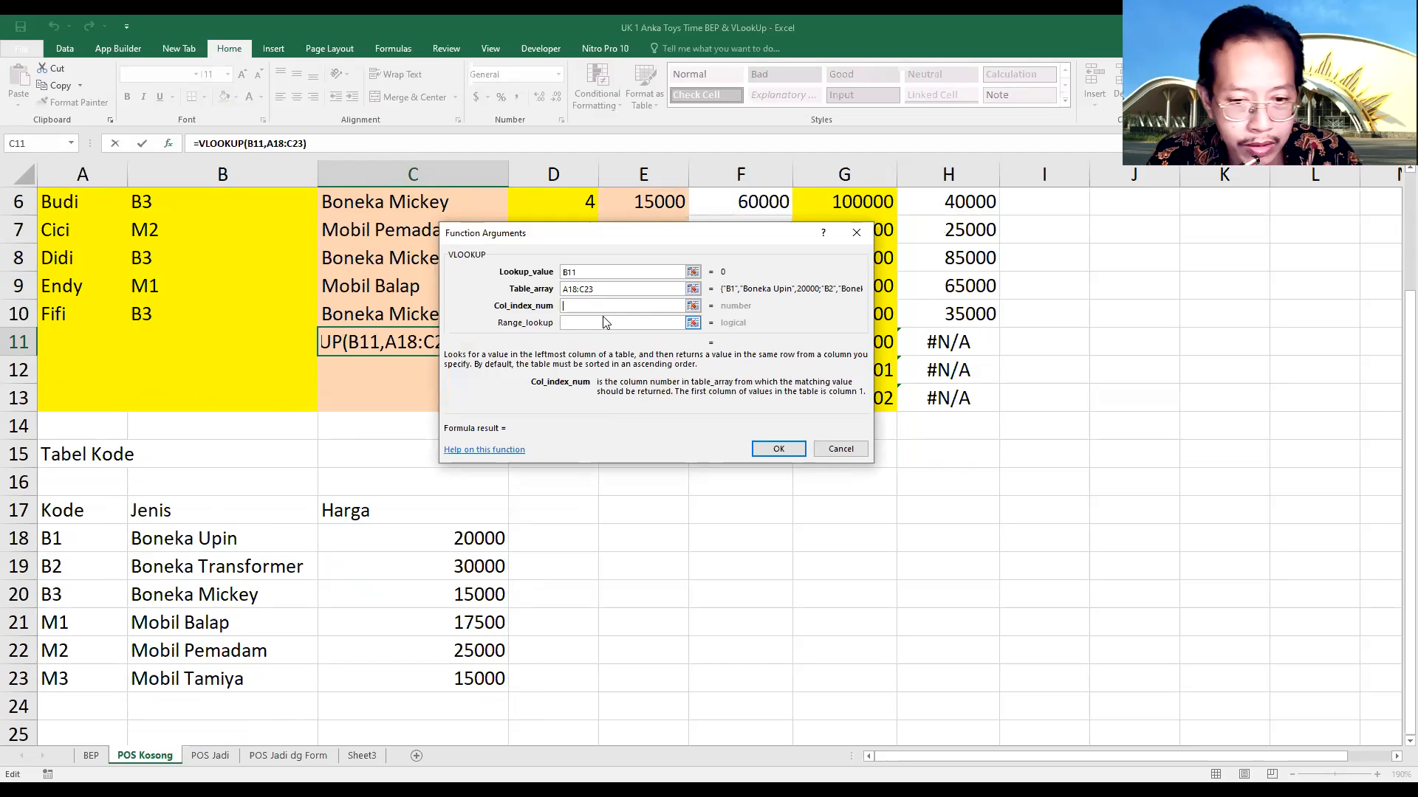
text(2)
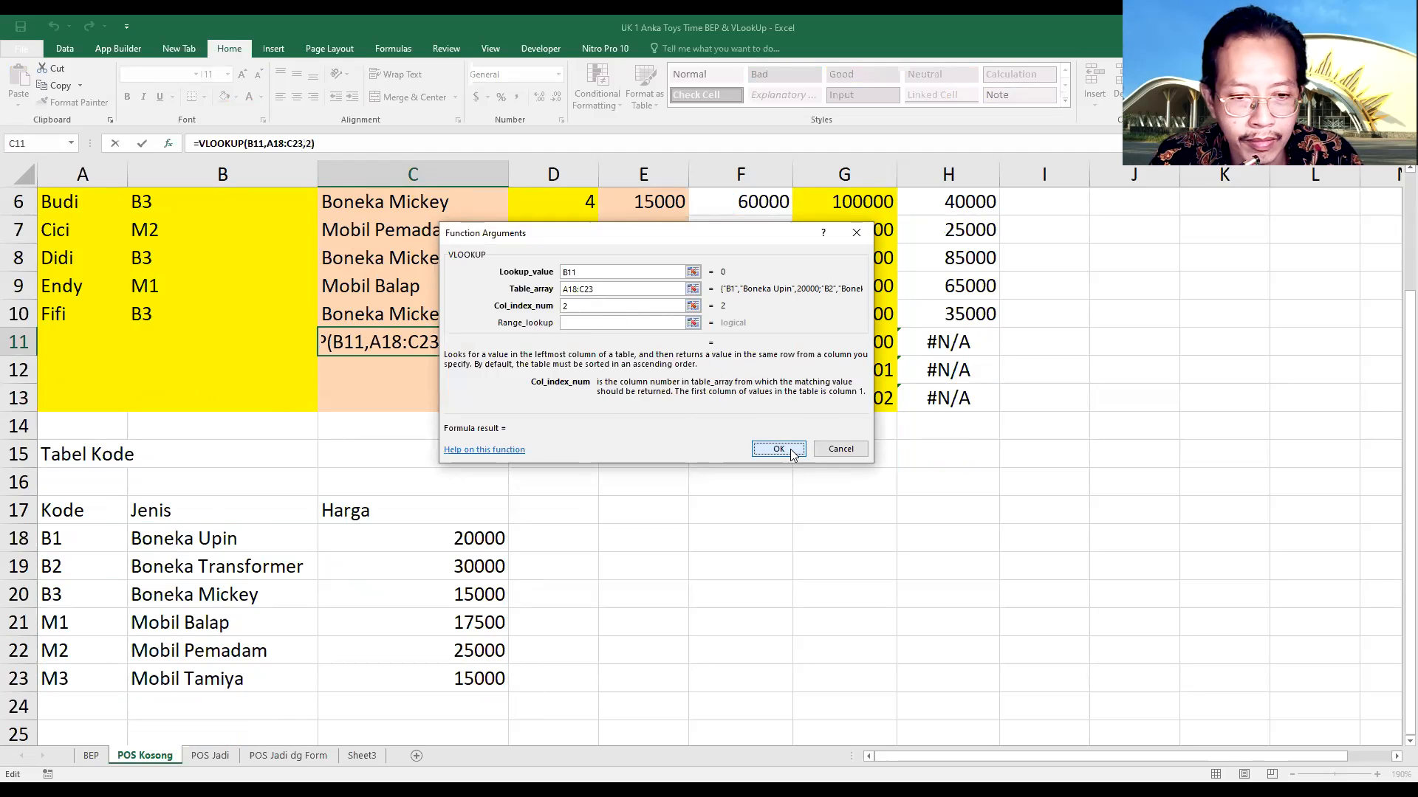
click(792, 453)
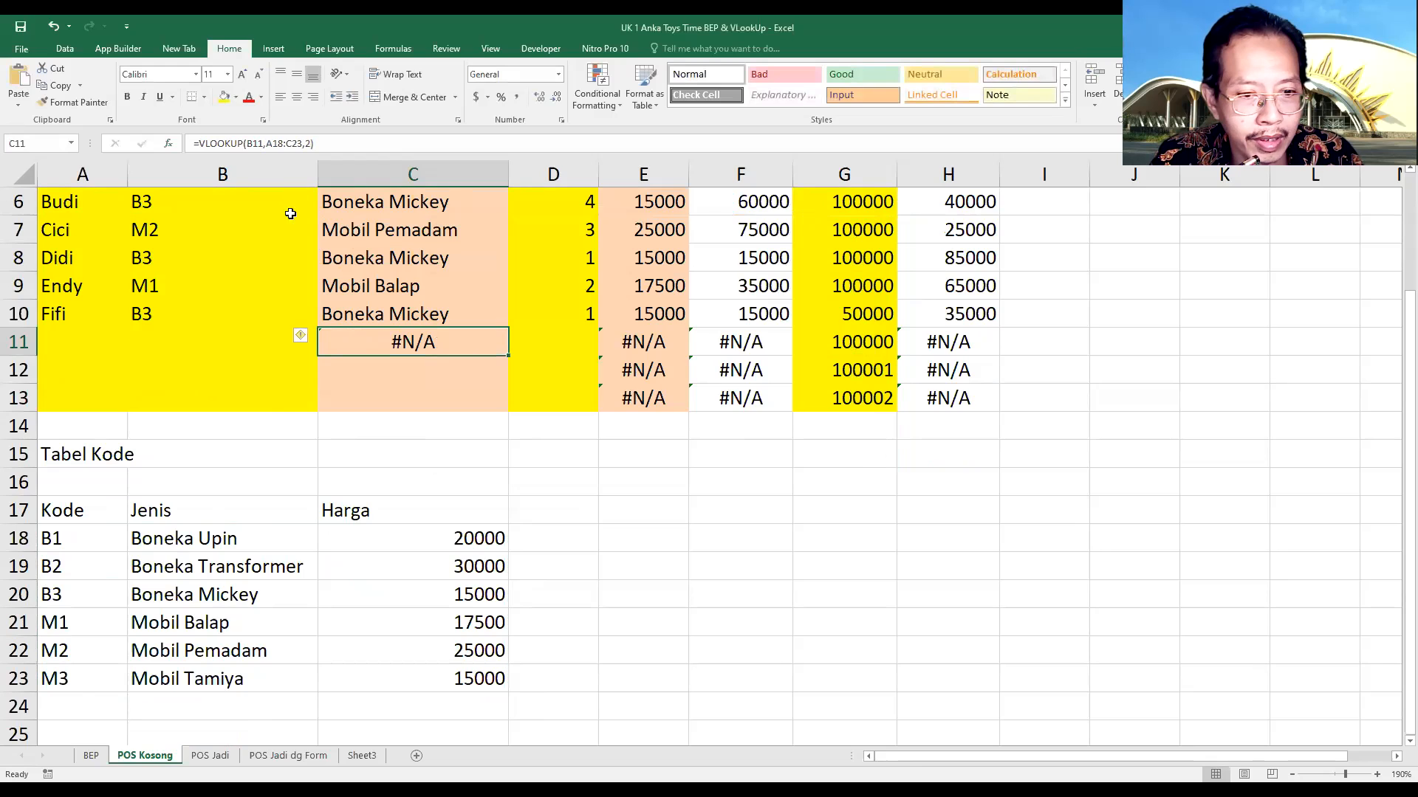
Compare C11's formula with C10's and make its table range absolute as $A$18:$C$23
click(269, 143)
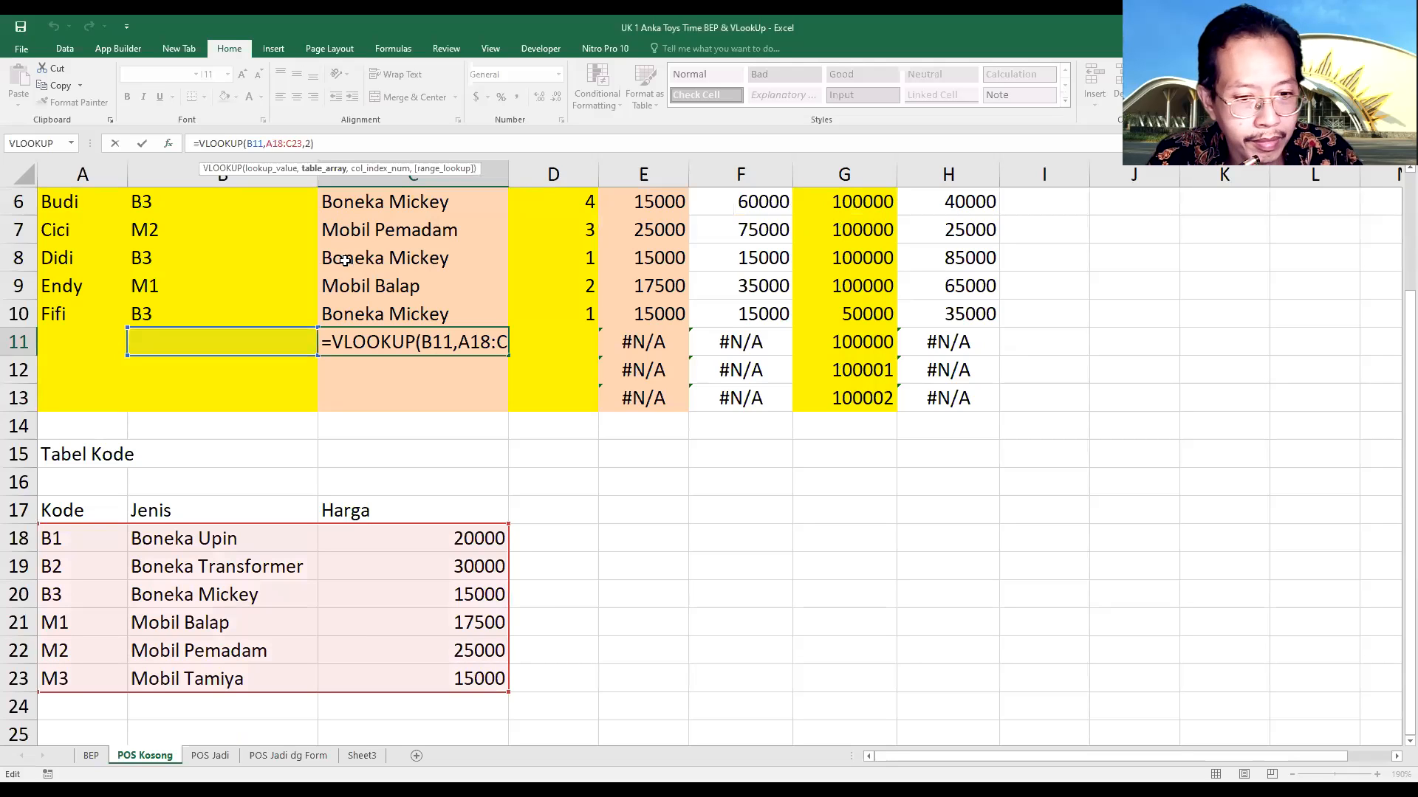
click(395, 311)
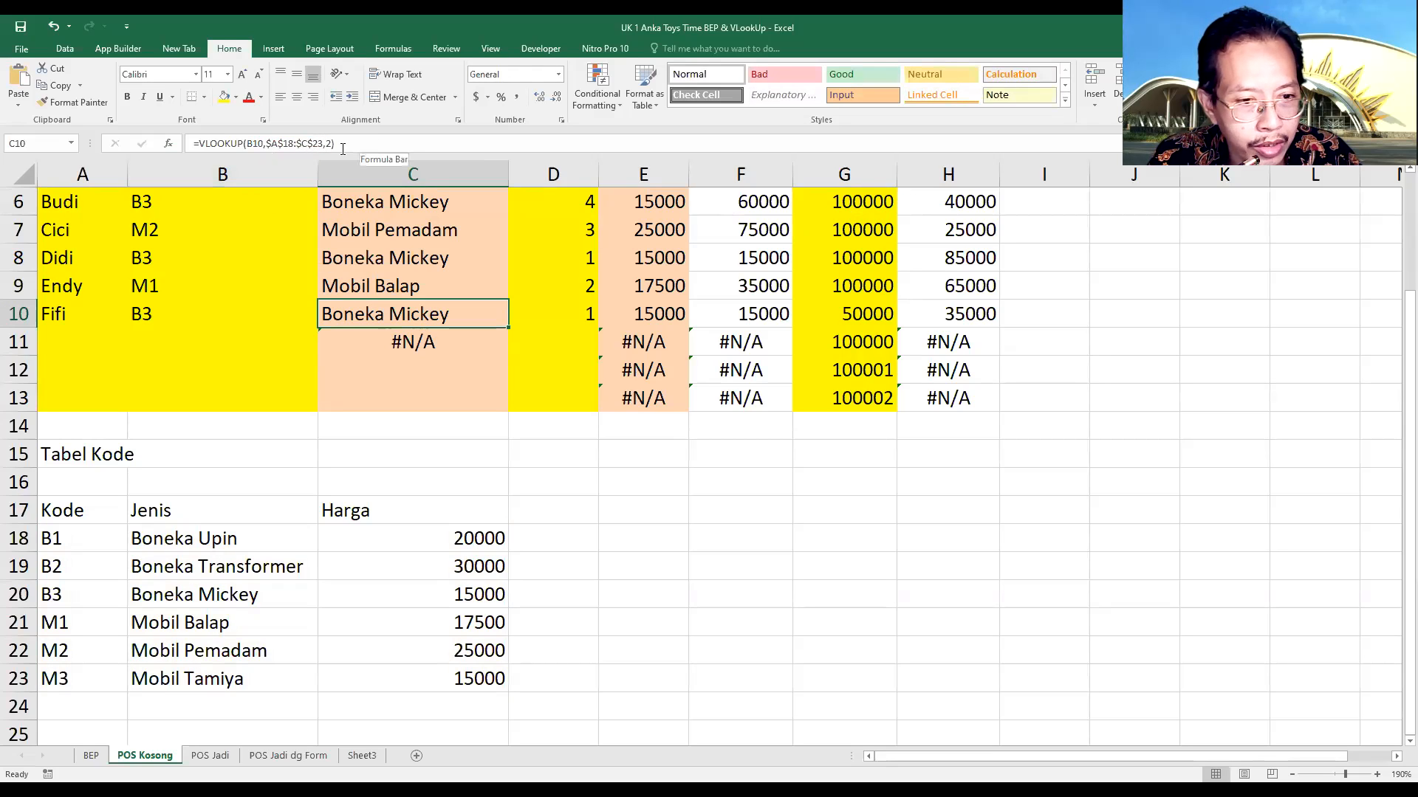
click(370, 350)
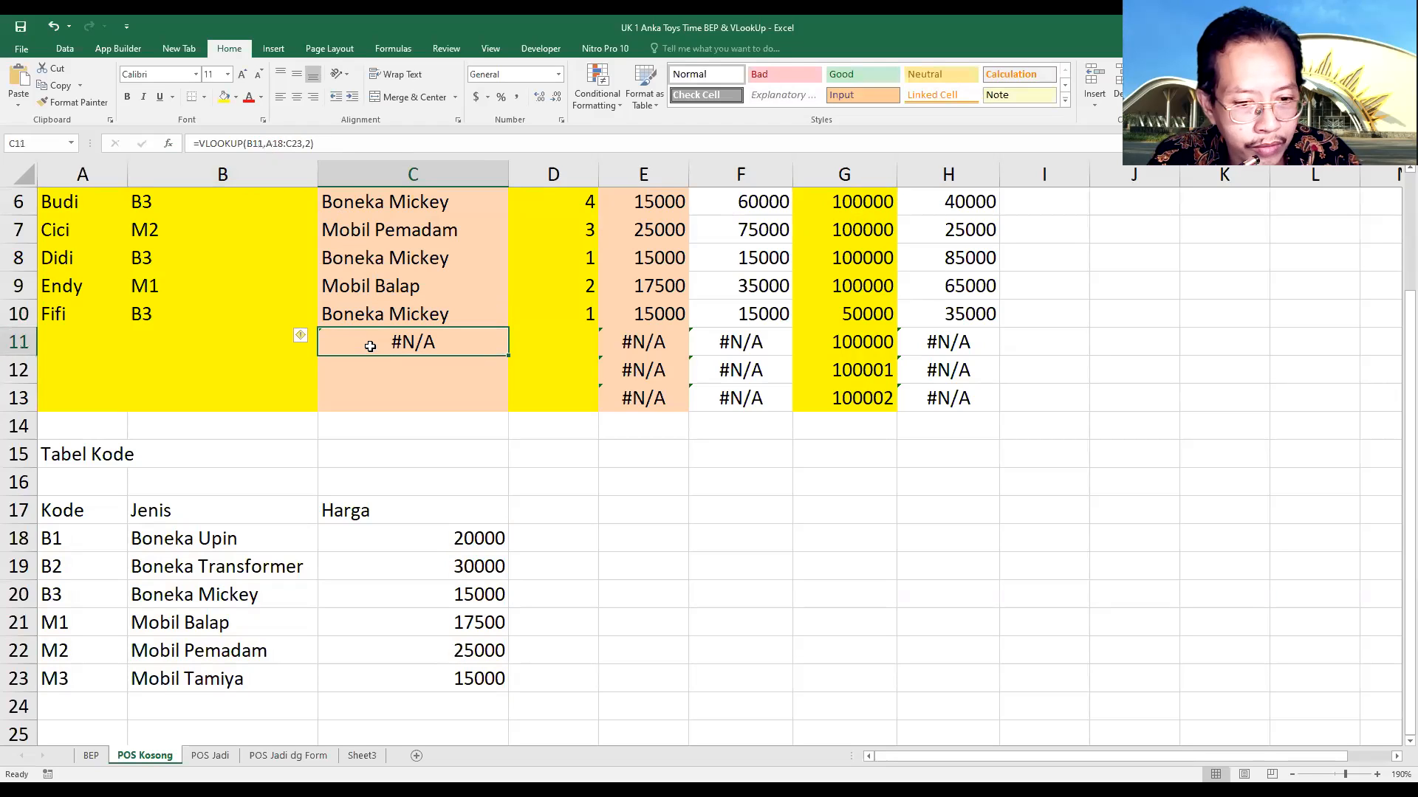
click(268, 143)
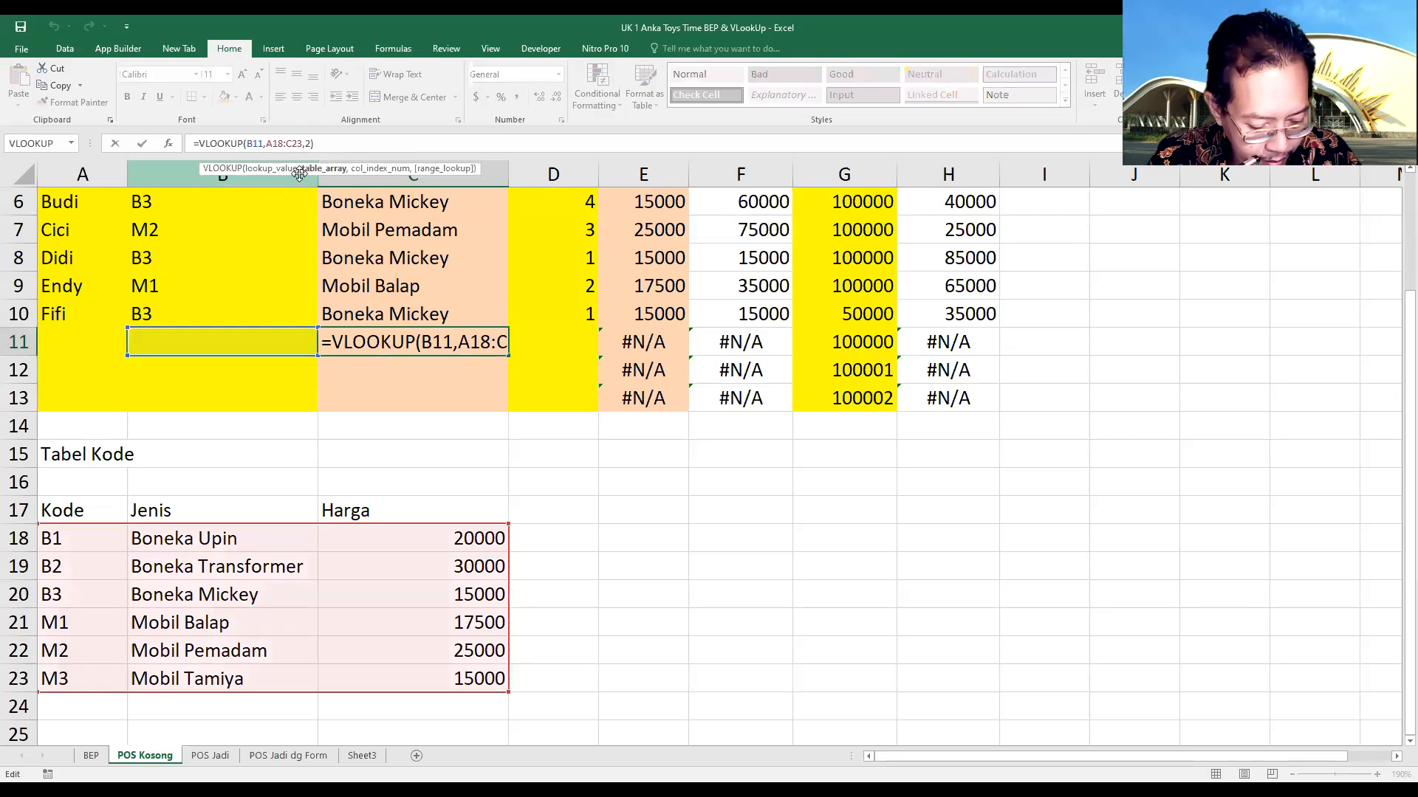
text($A)
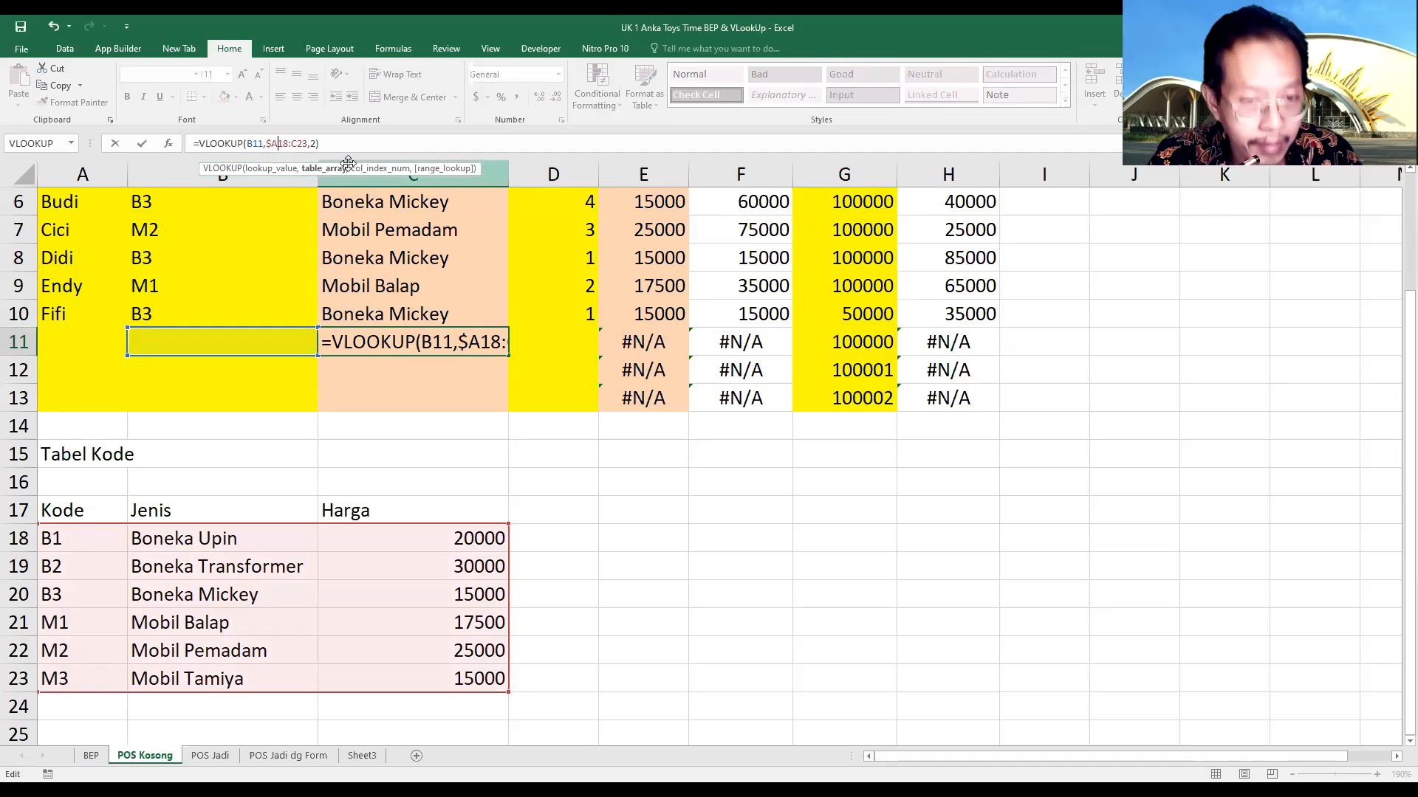
text($)
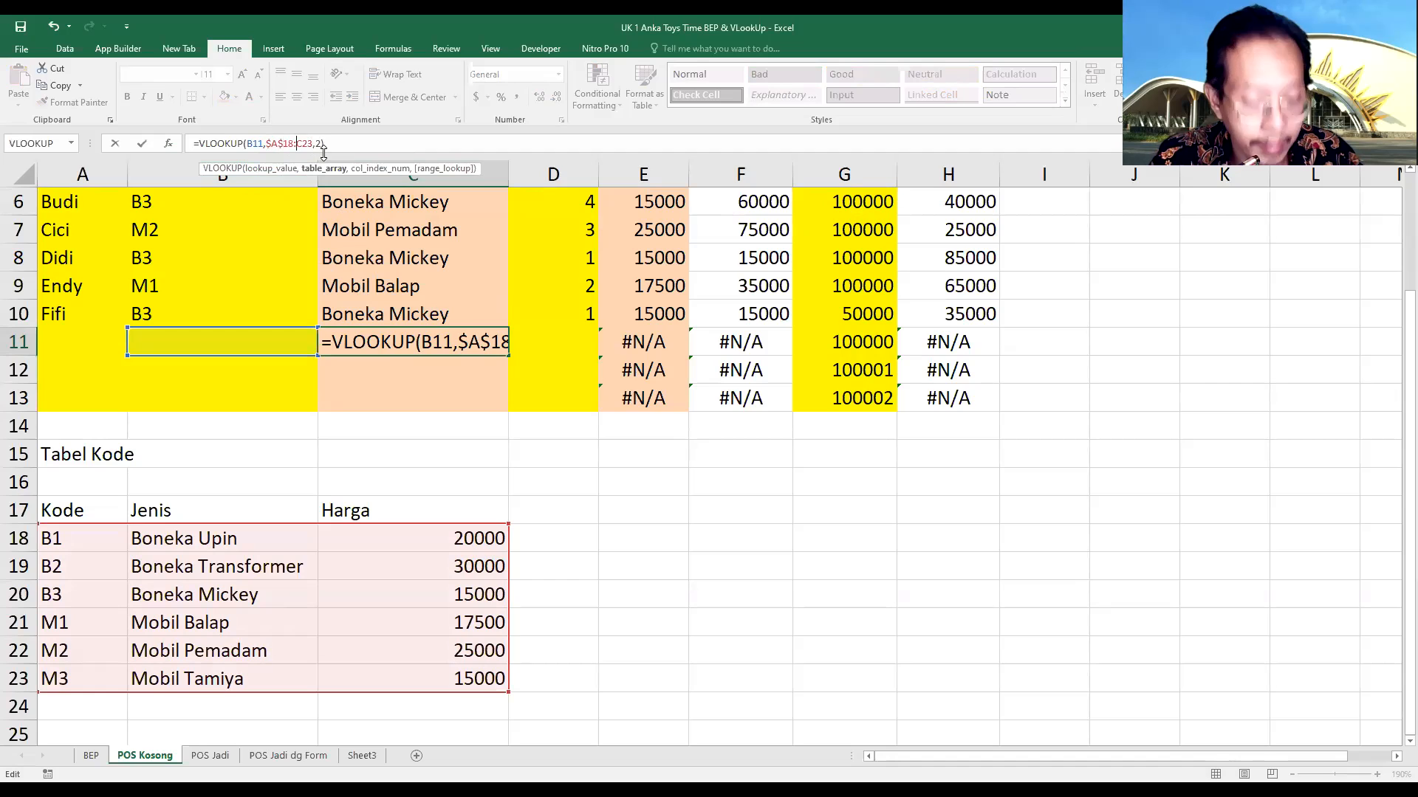
click(323, 152)
text($A)
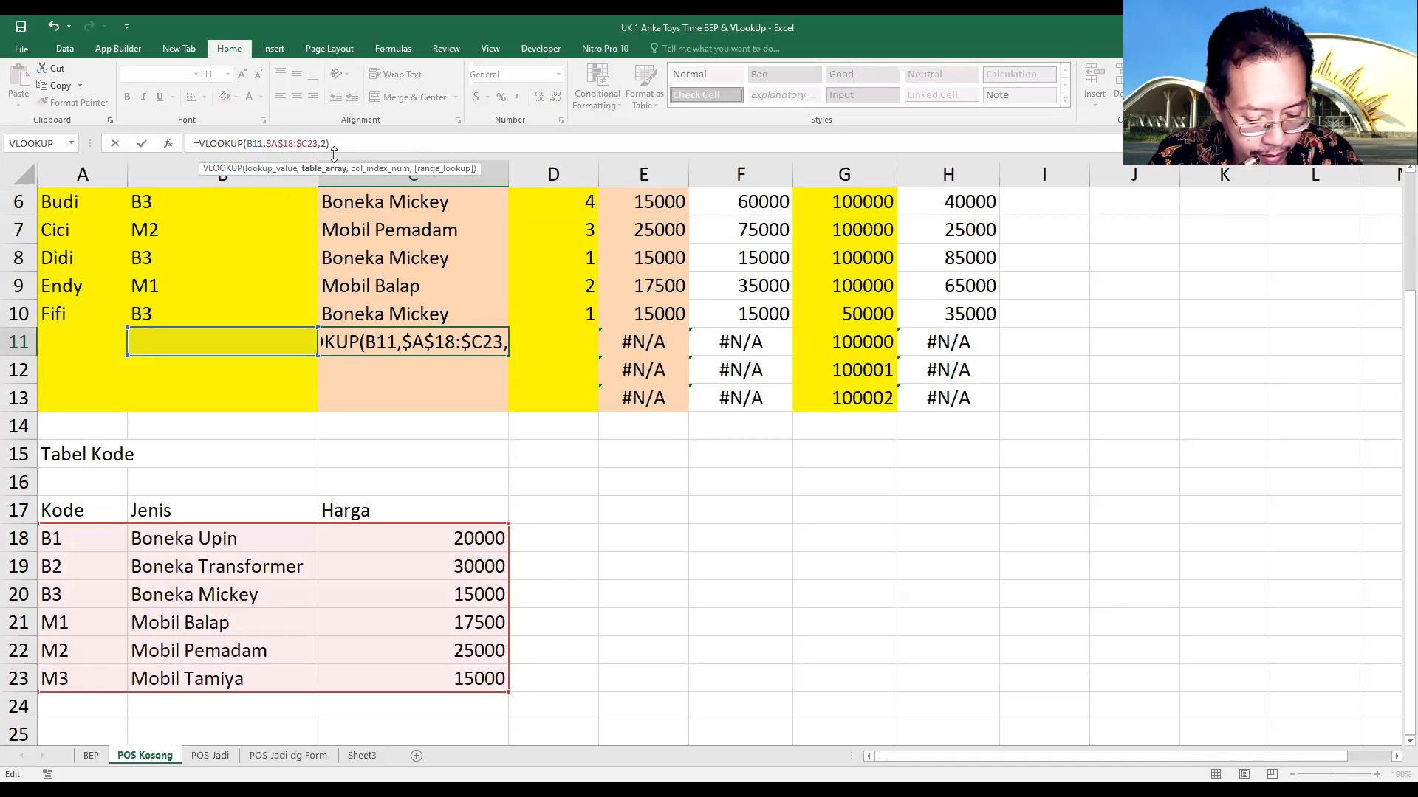
text($)
key(Return)
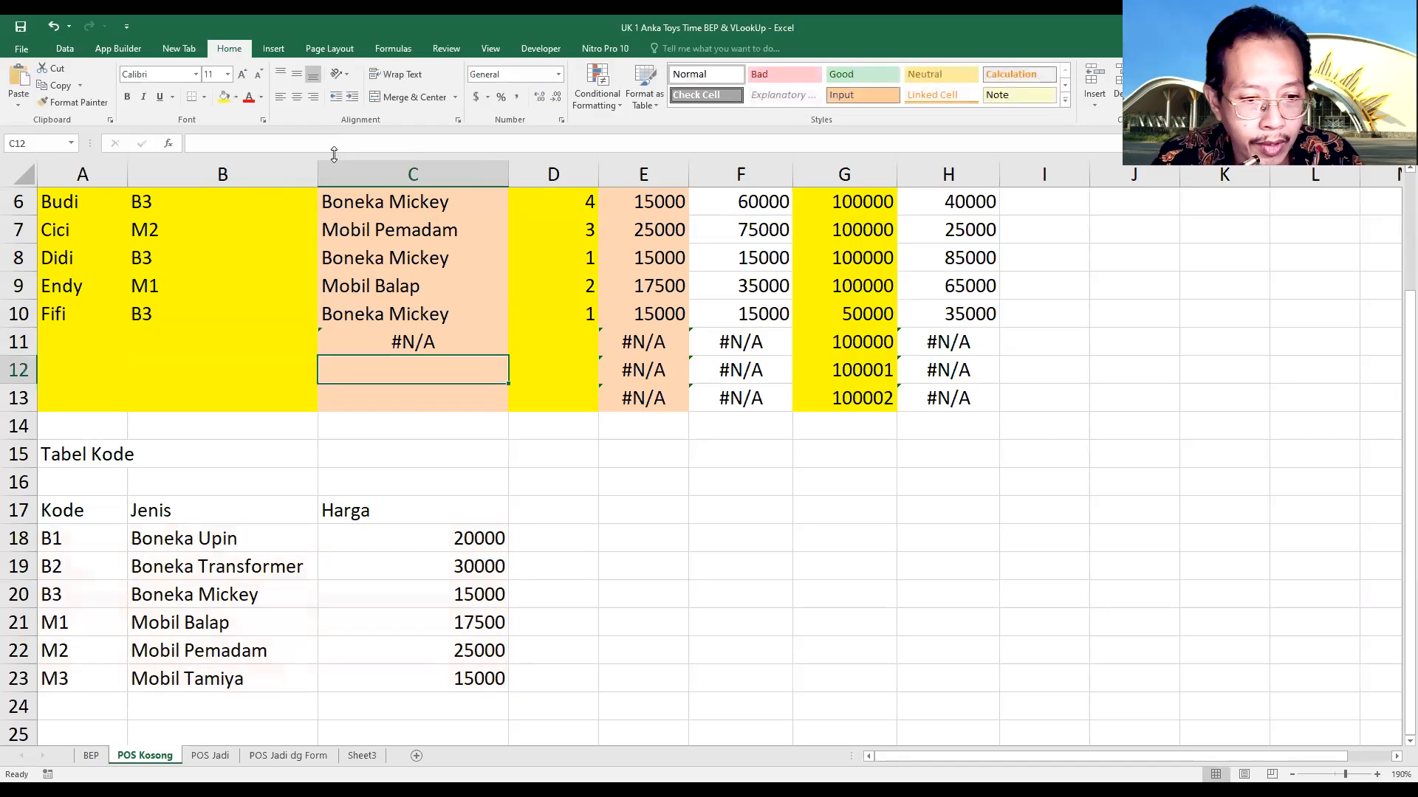
Enter the item code M2 in cell B11 of the Kode Barang column
click(249, 348)
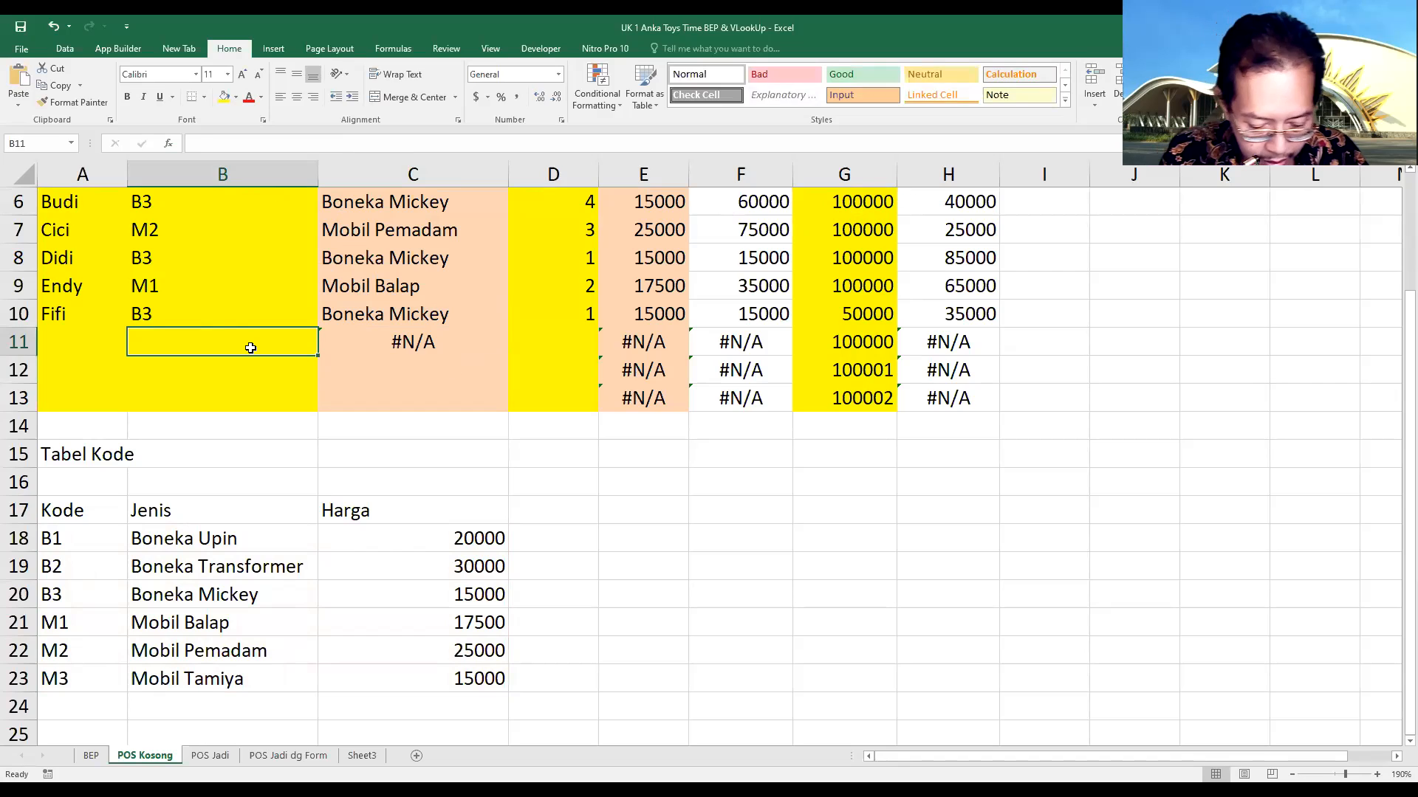
text(M2)
key(Return)
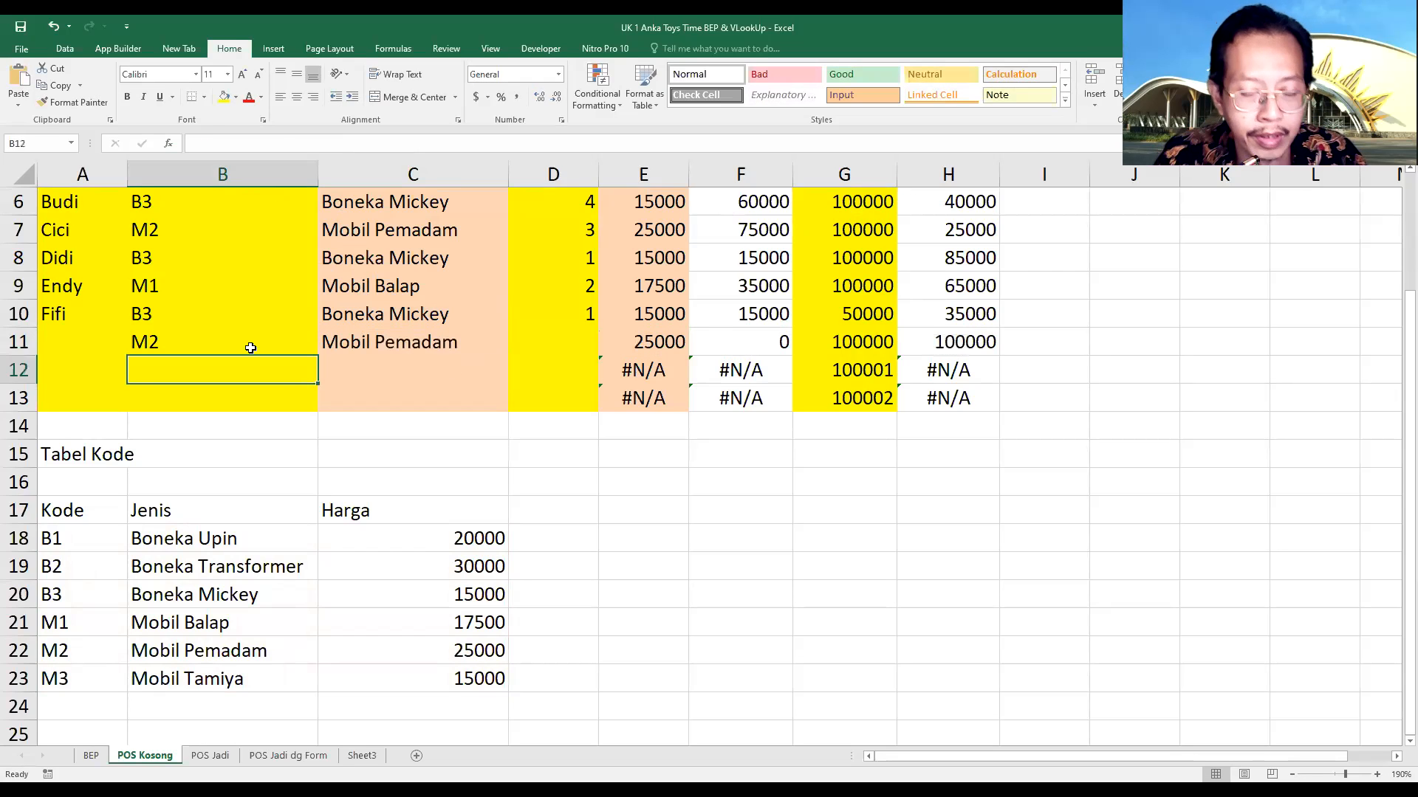
Examine the column index argument in the Harga VLOOKUP formula in E11
click(644, 342)
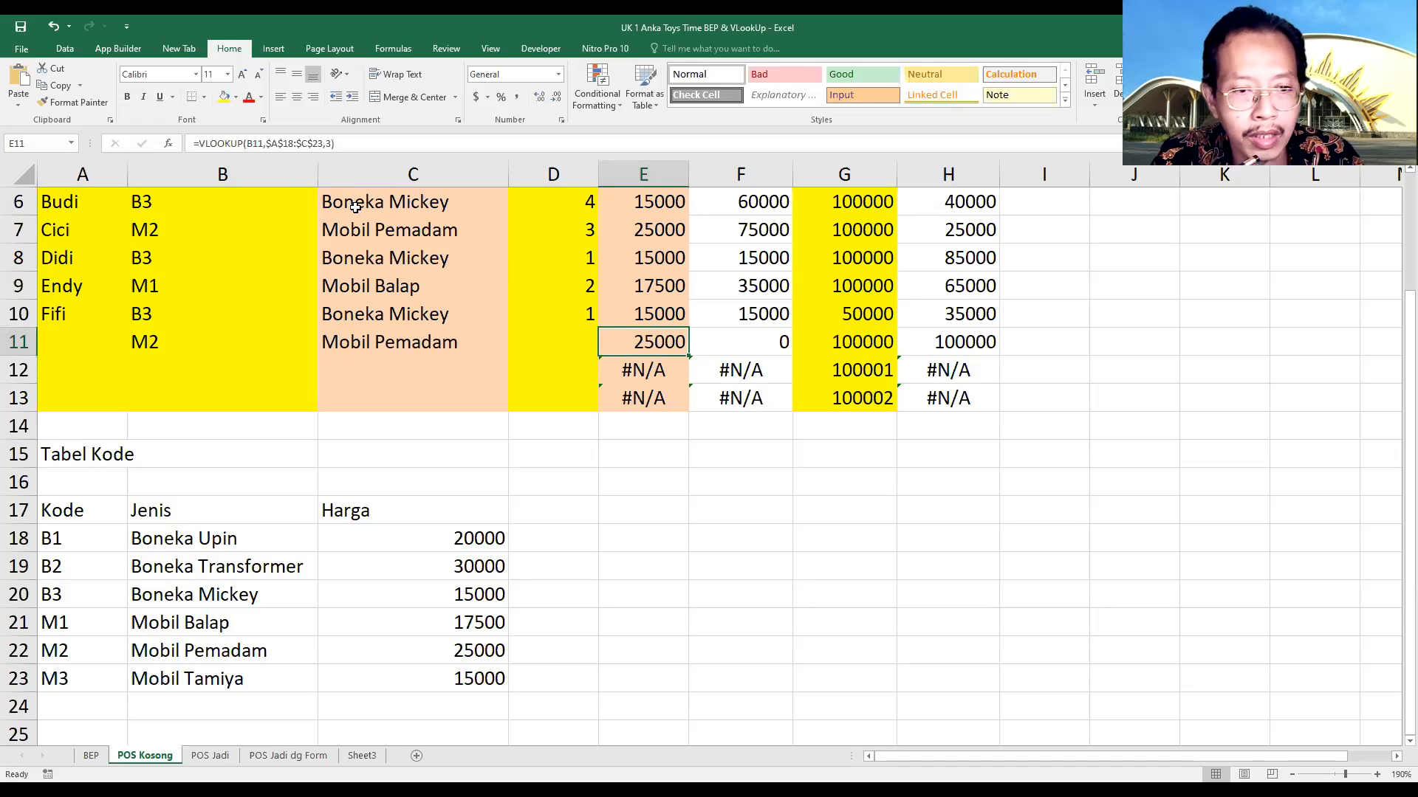
click(328, 143)
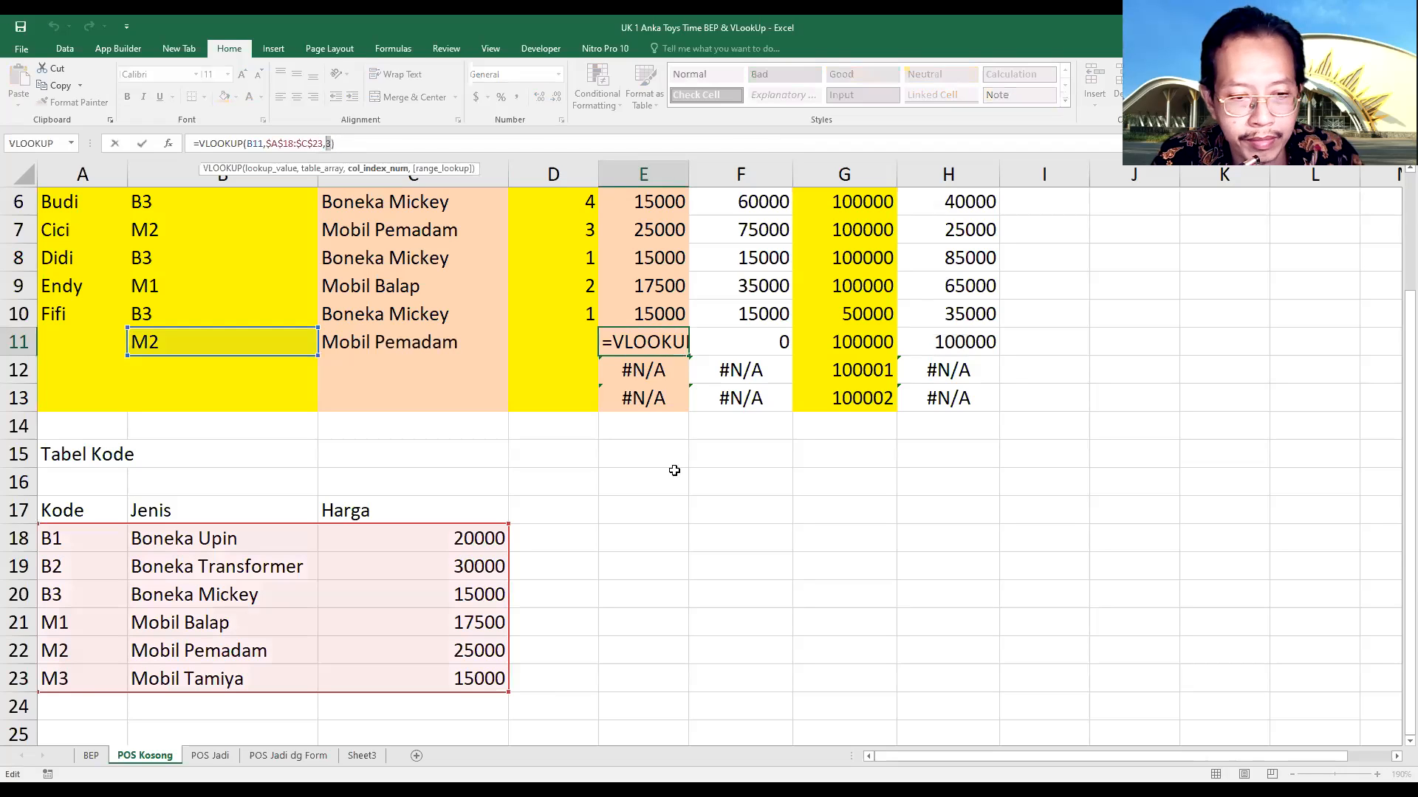
key(ctrl+Return)
click(748, 526)
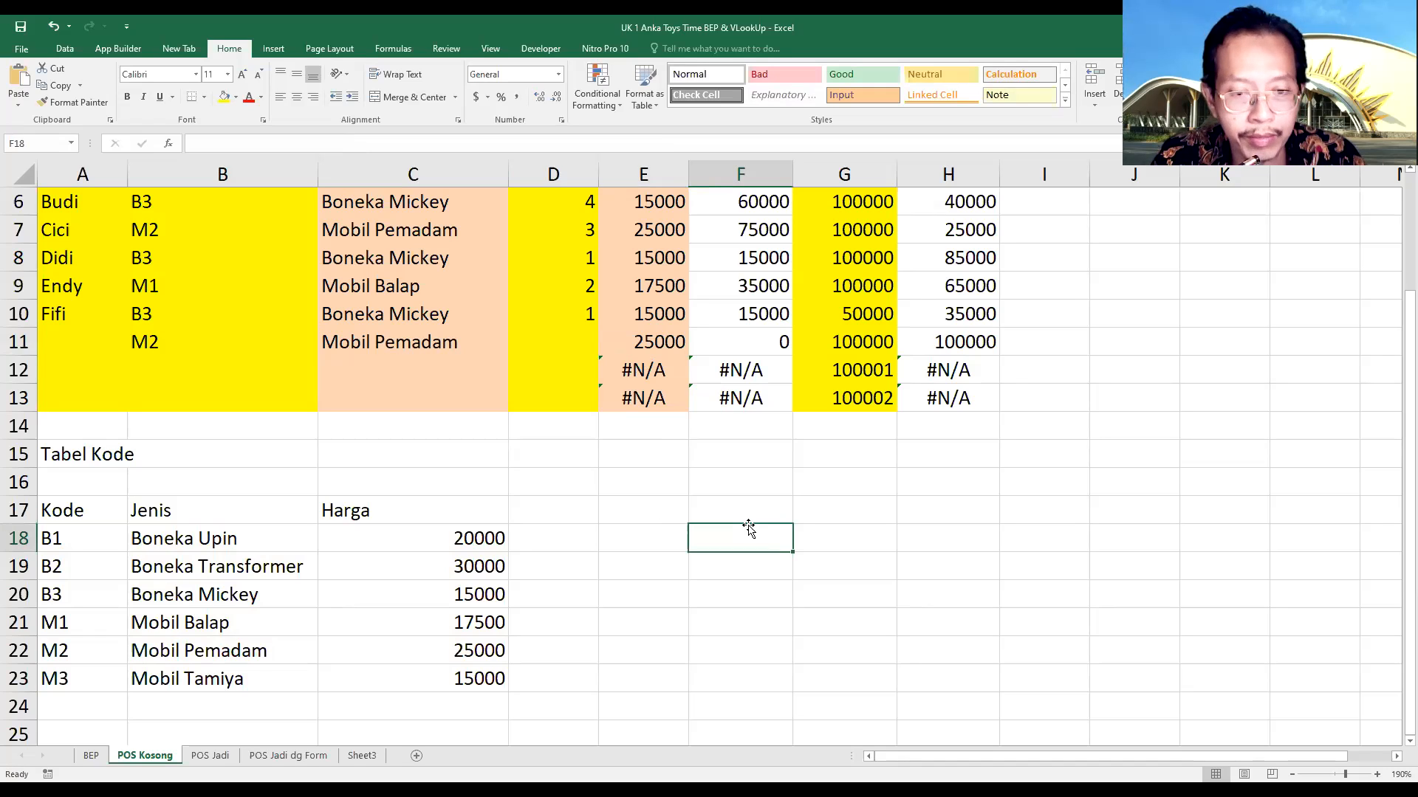
Fill the C11 formula down to C13 and enter the item codes B3 in B12 and B1 in B13
click(376, 342)
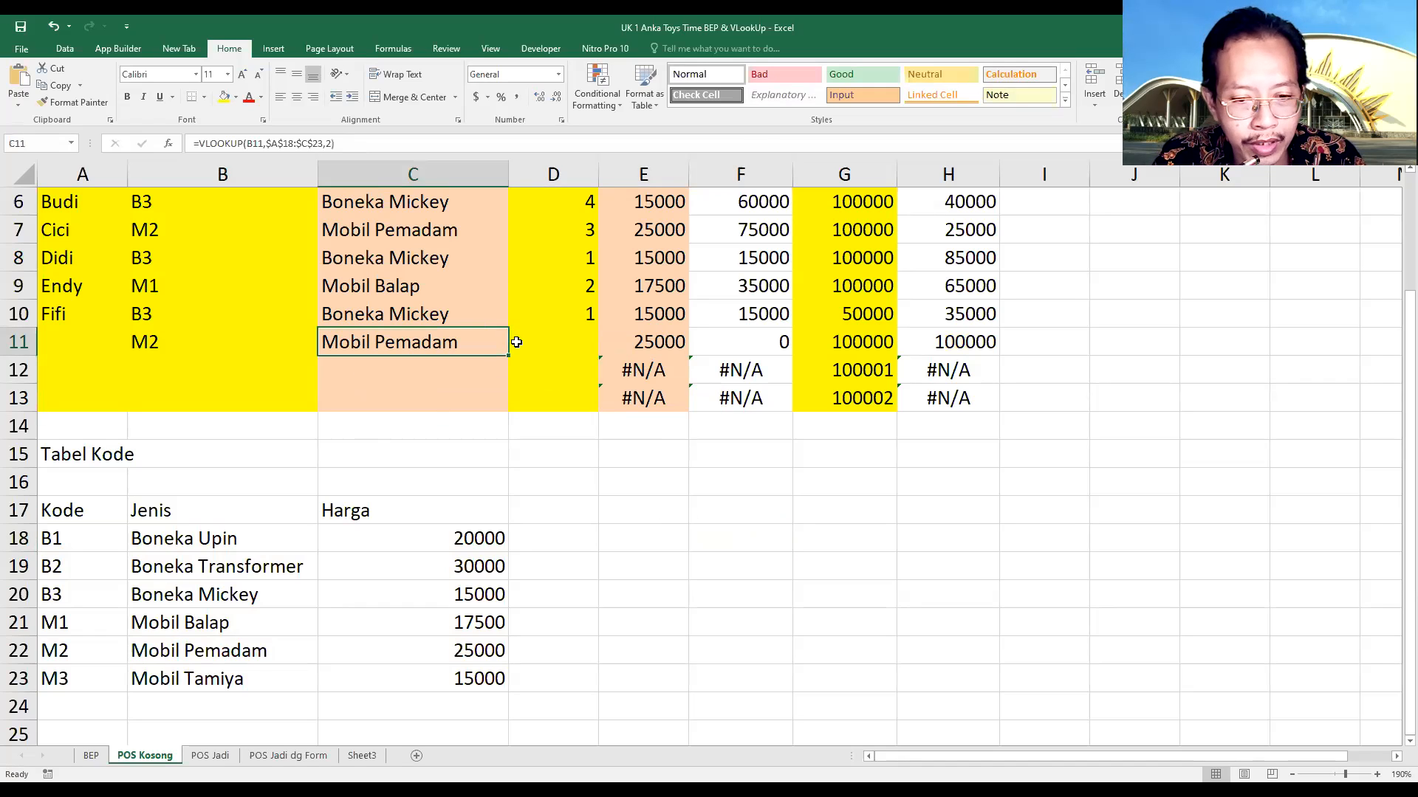
drag(508, 358, 495, 410)
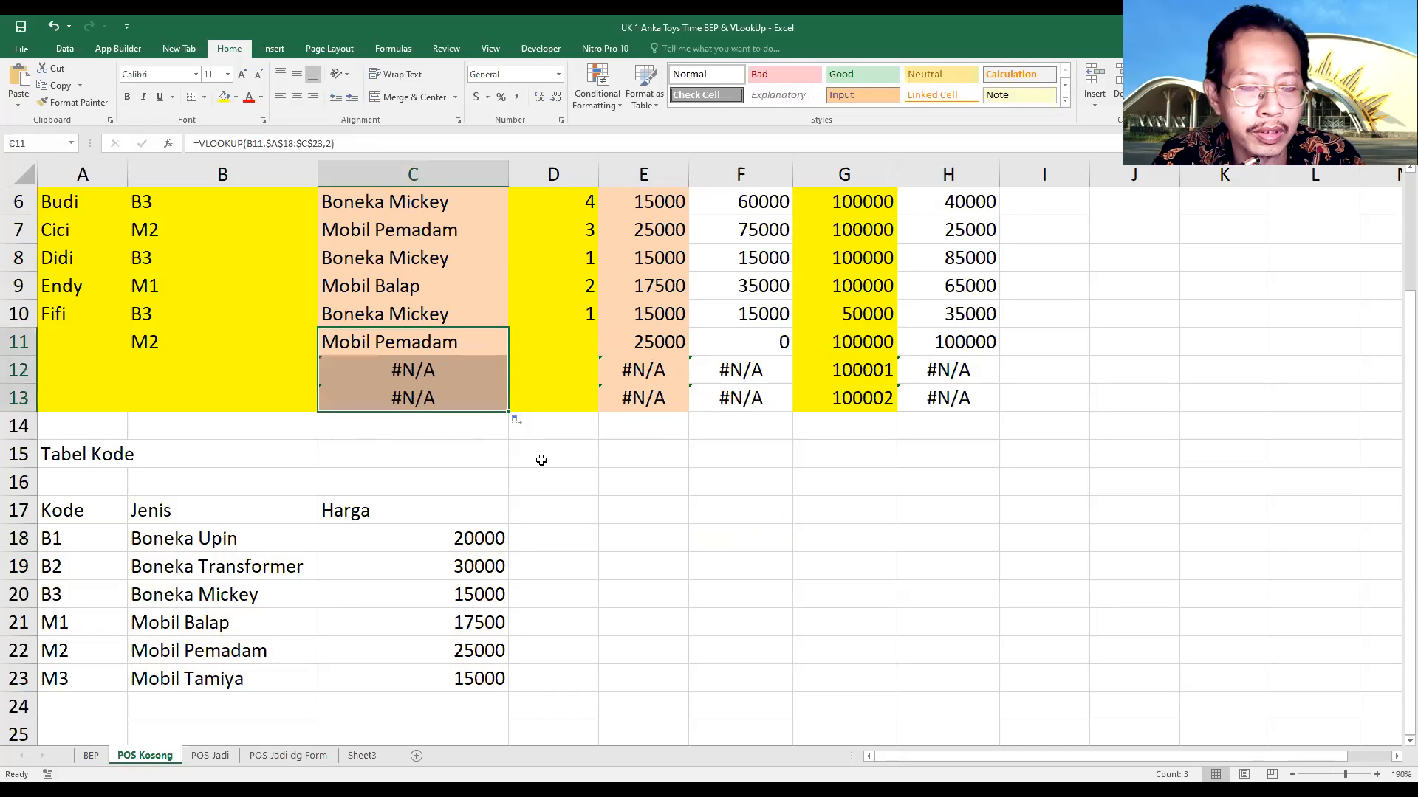
click(210, 378)
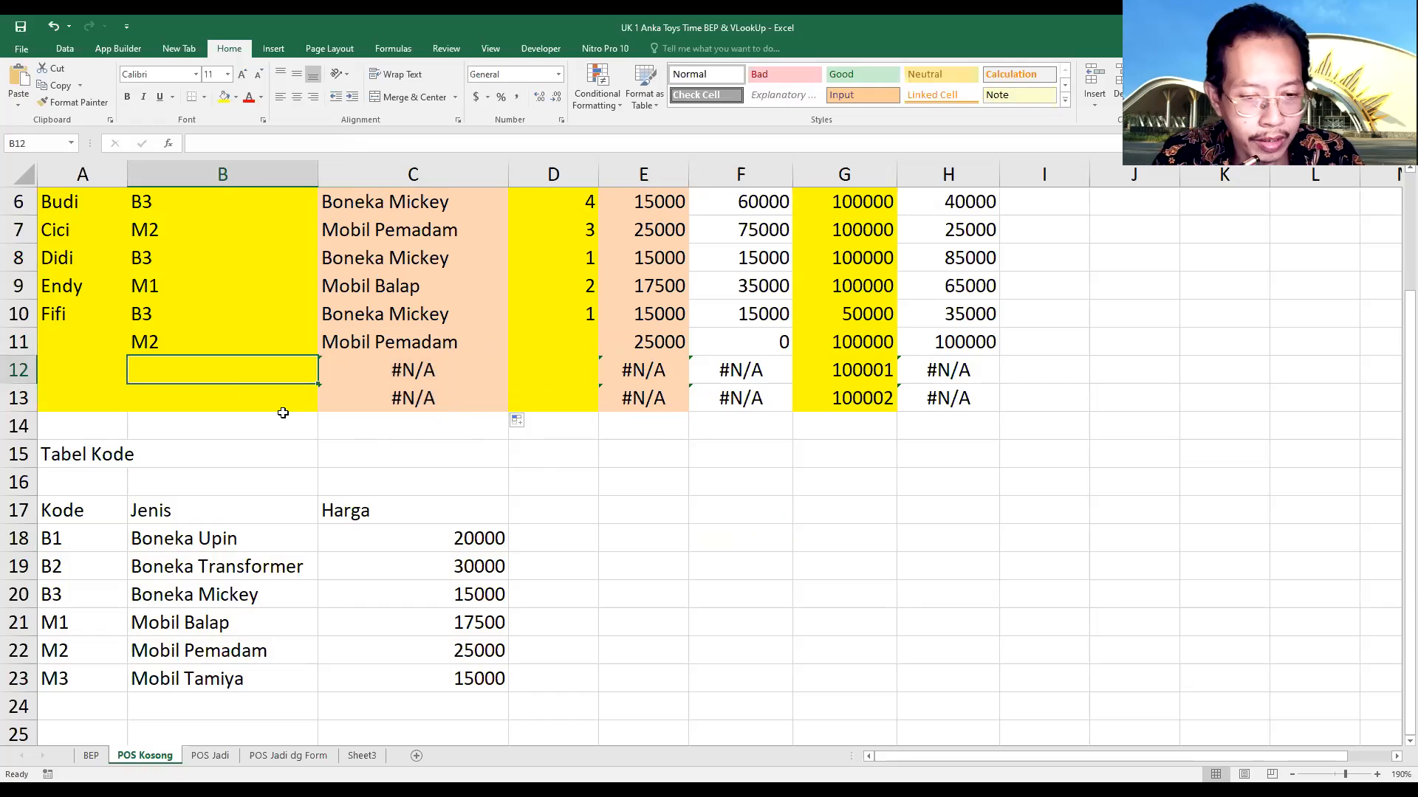
text(B3)
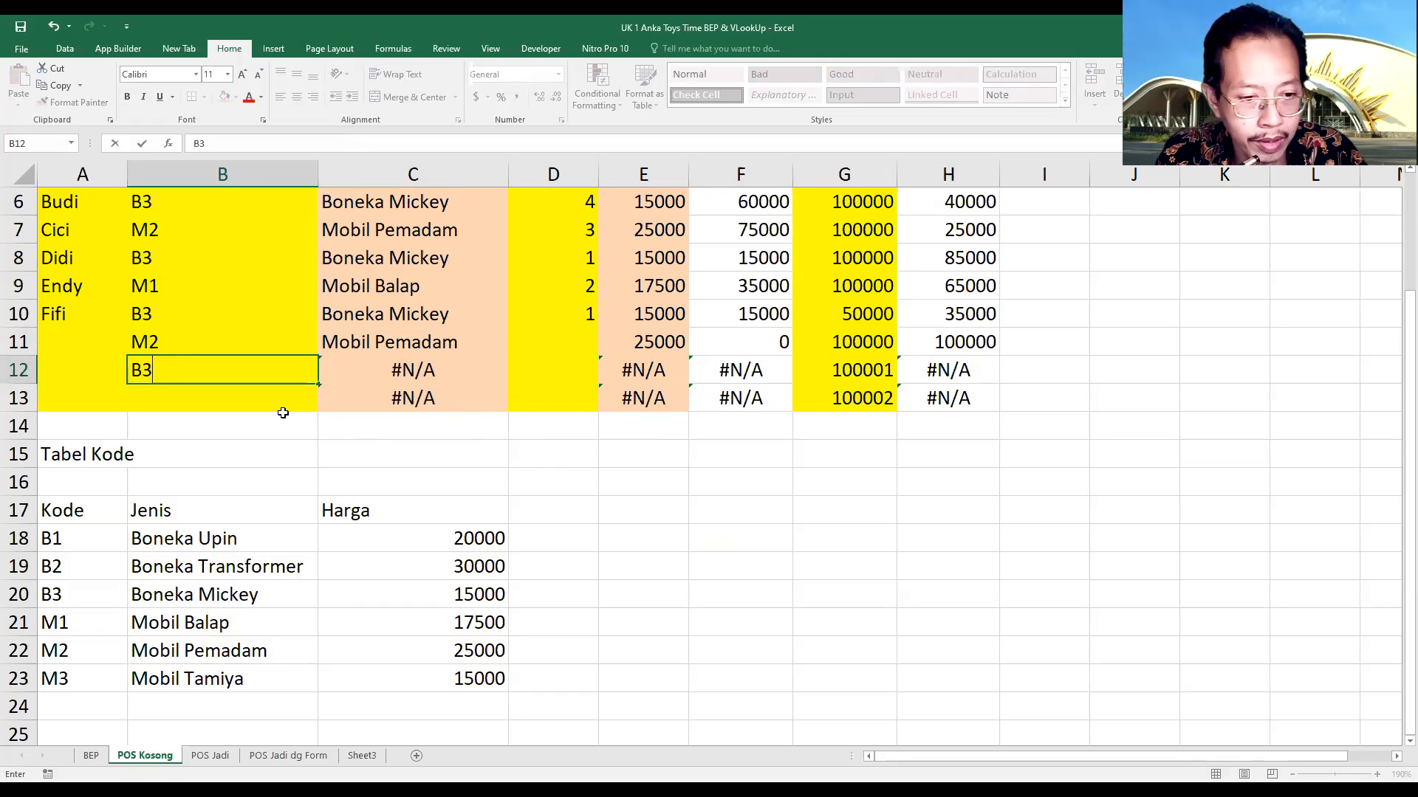
key(Return)
text(B1)
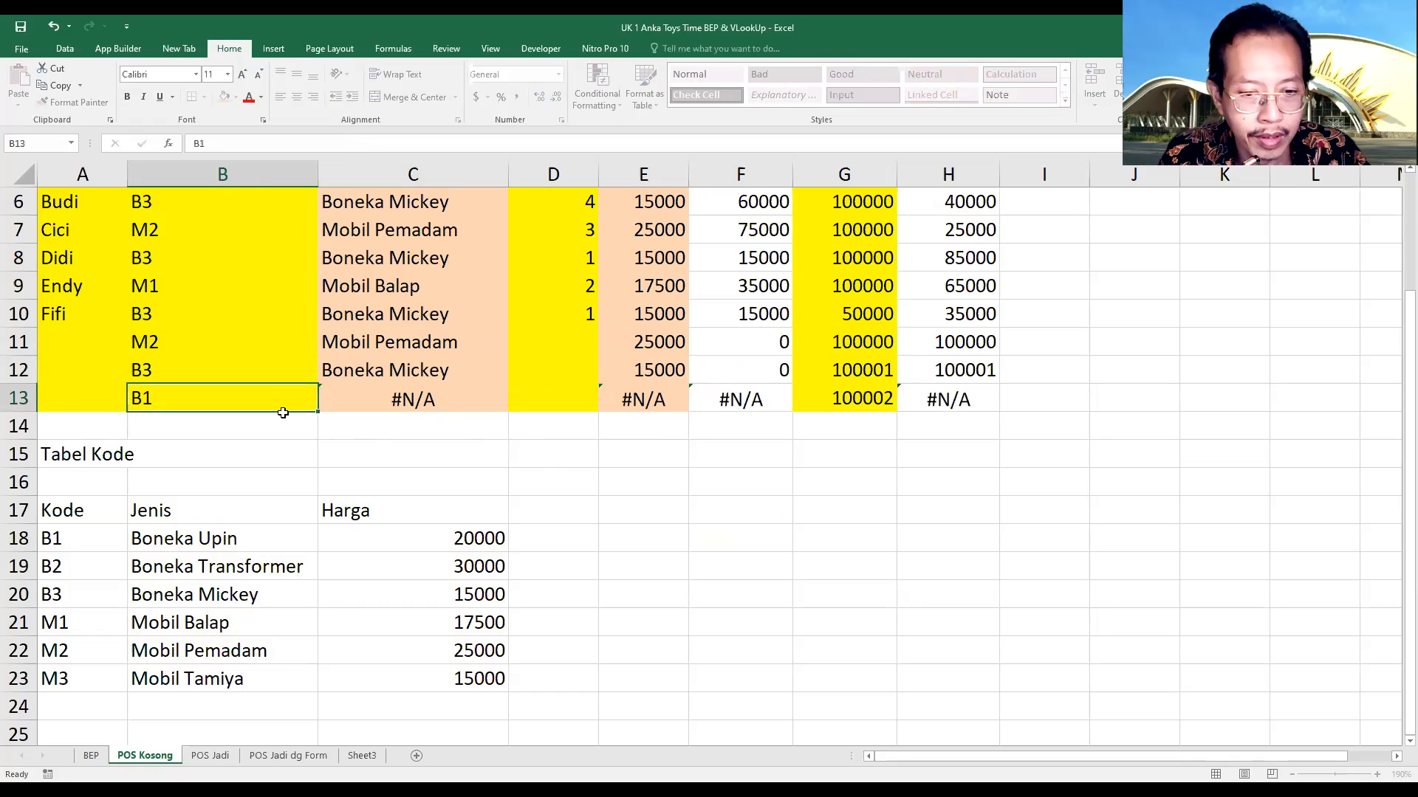
key(Return)
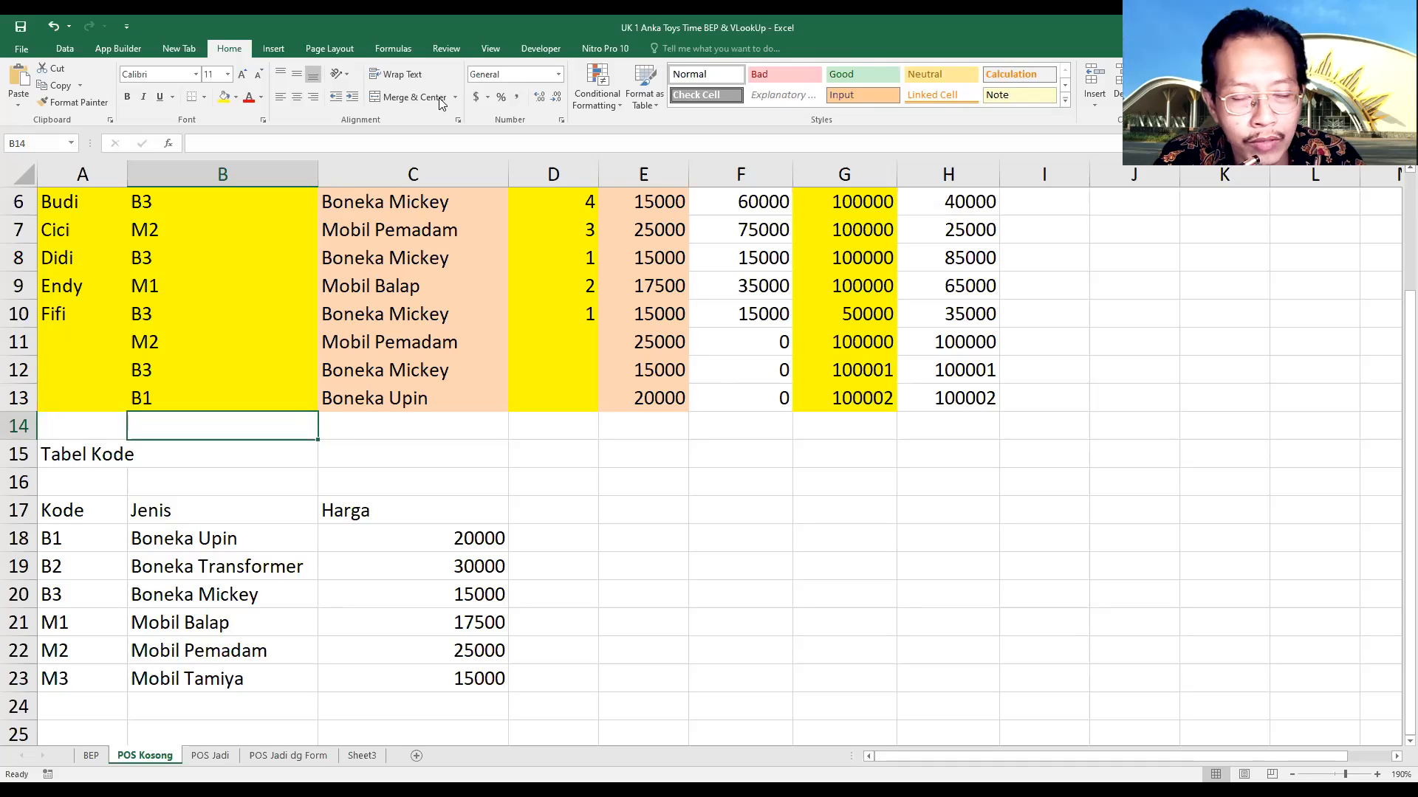
Review the code table A17:C23 alongside the empty range E17:G23
click(634, 476)
drag(623, 510, 642, 679)
drag(54, 505, 418, 674)
drag(623, 502, 849, 661)
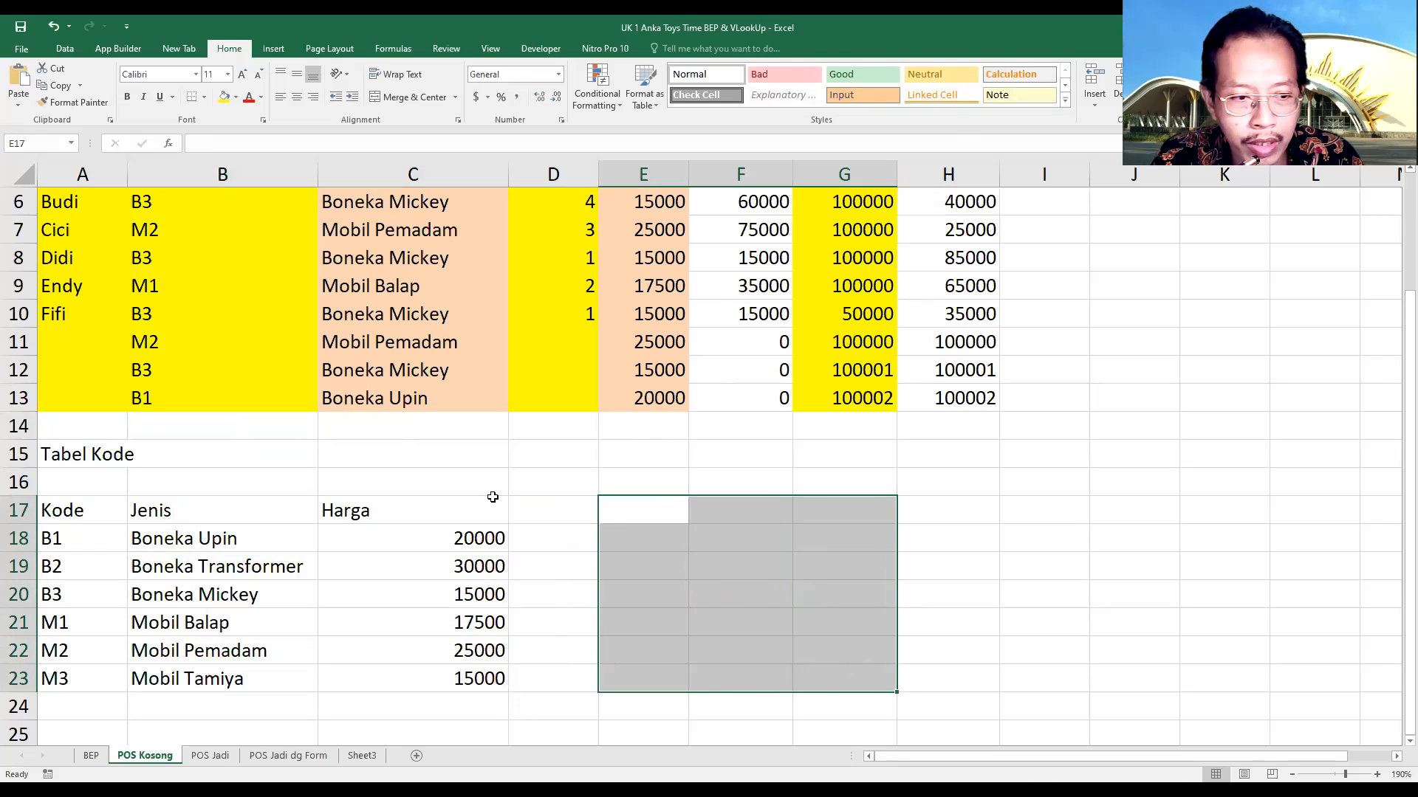
Review the buyer names in the Pembeli column and the empty range E17:G21 beside the code table
scroll(50, 280, up, 2)
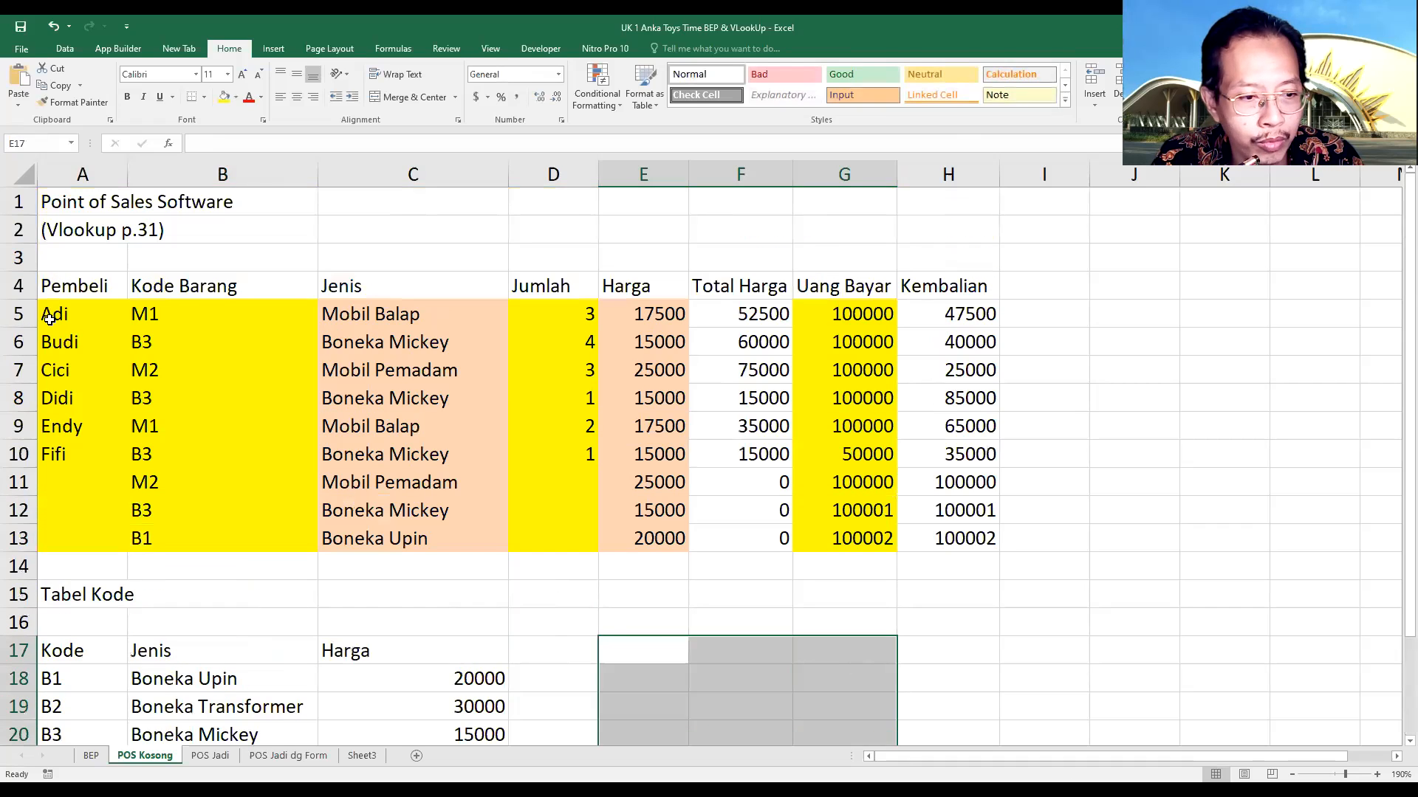
click(63, 345)
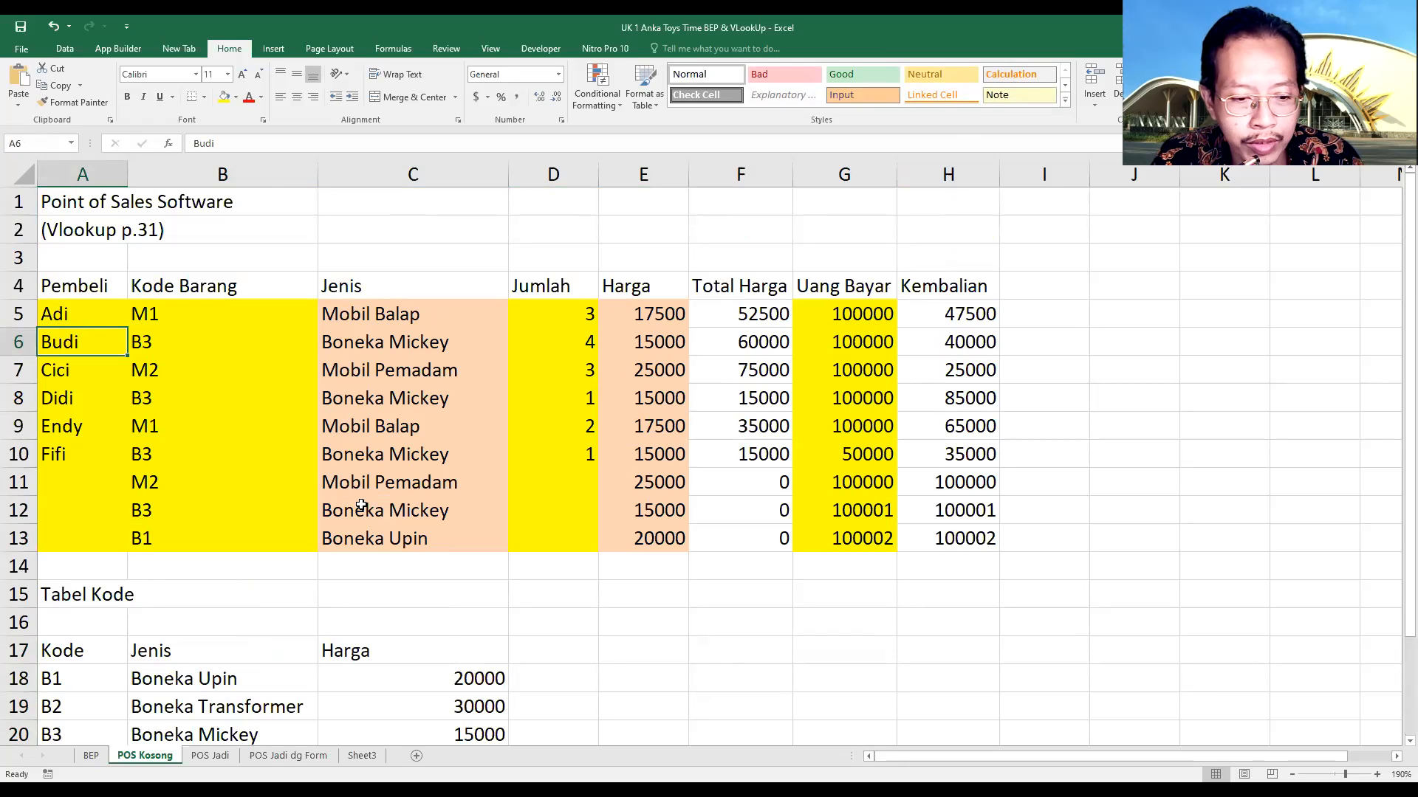
scroll(137, 444, down, 2)
scroll(130, 440, up, 1)
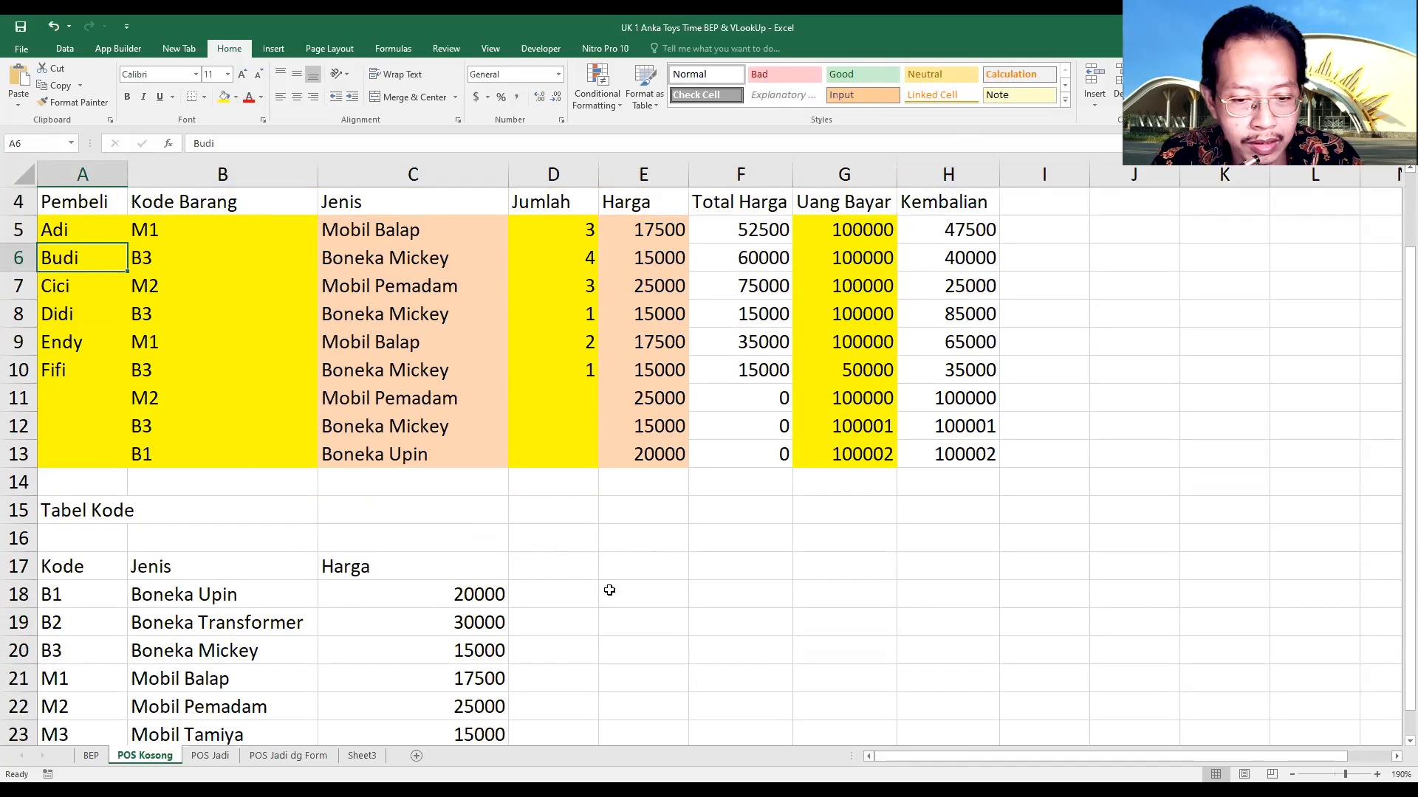
drag(614, 568, 849, 680)
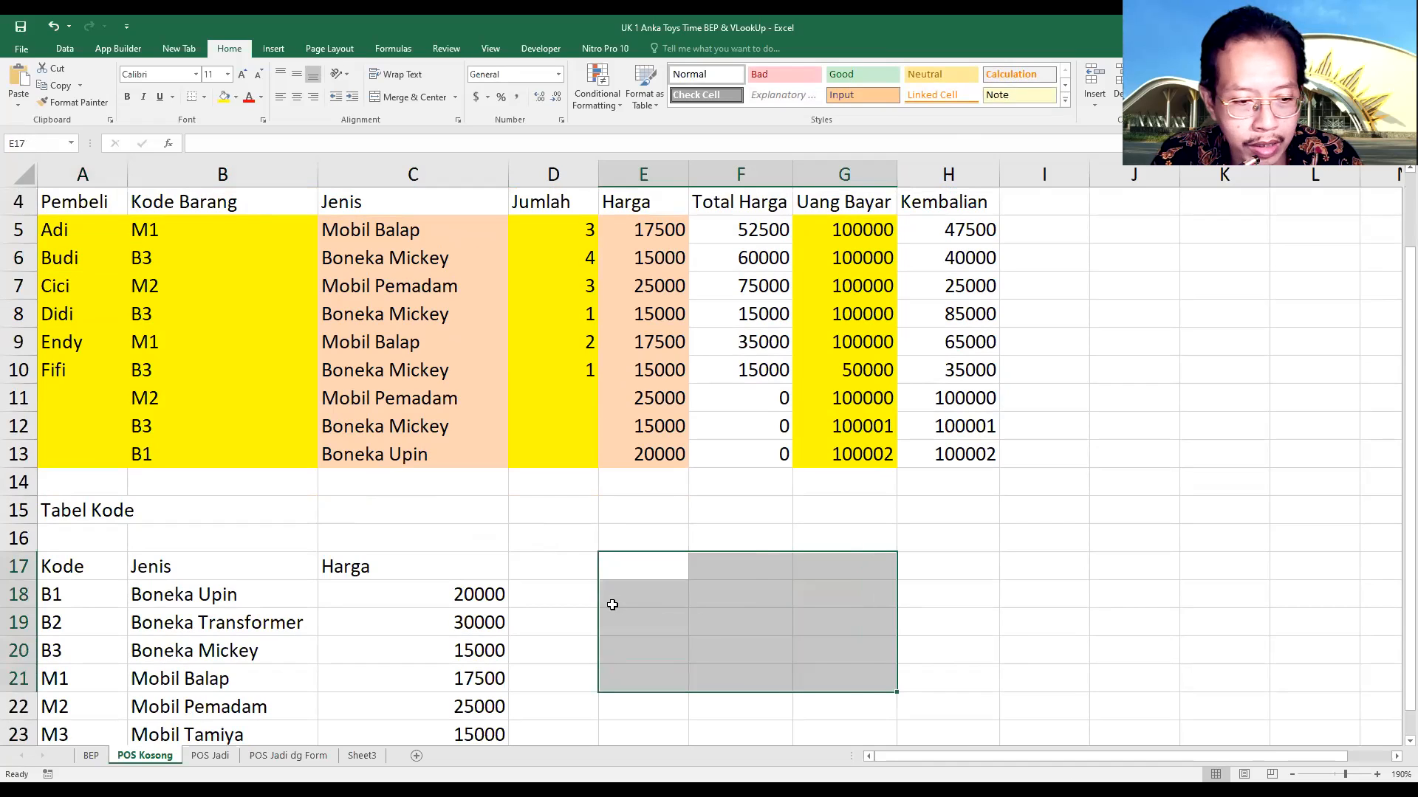
Enter the column headers Code in E17 and Name in F17 beside the code table
click(629, 565)
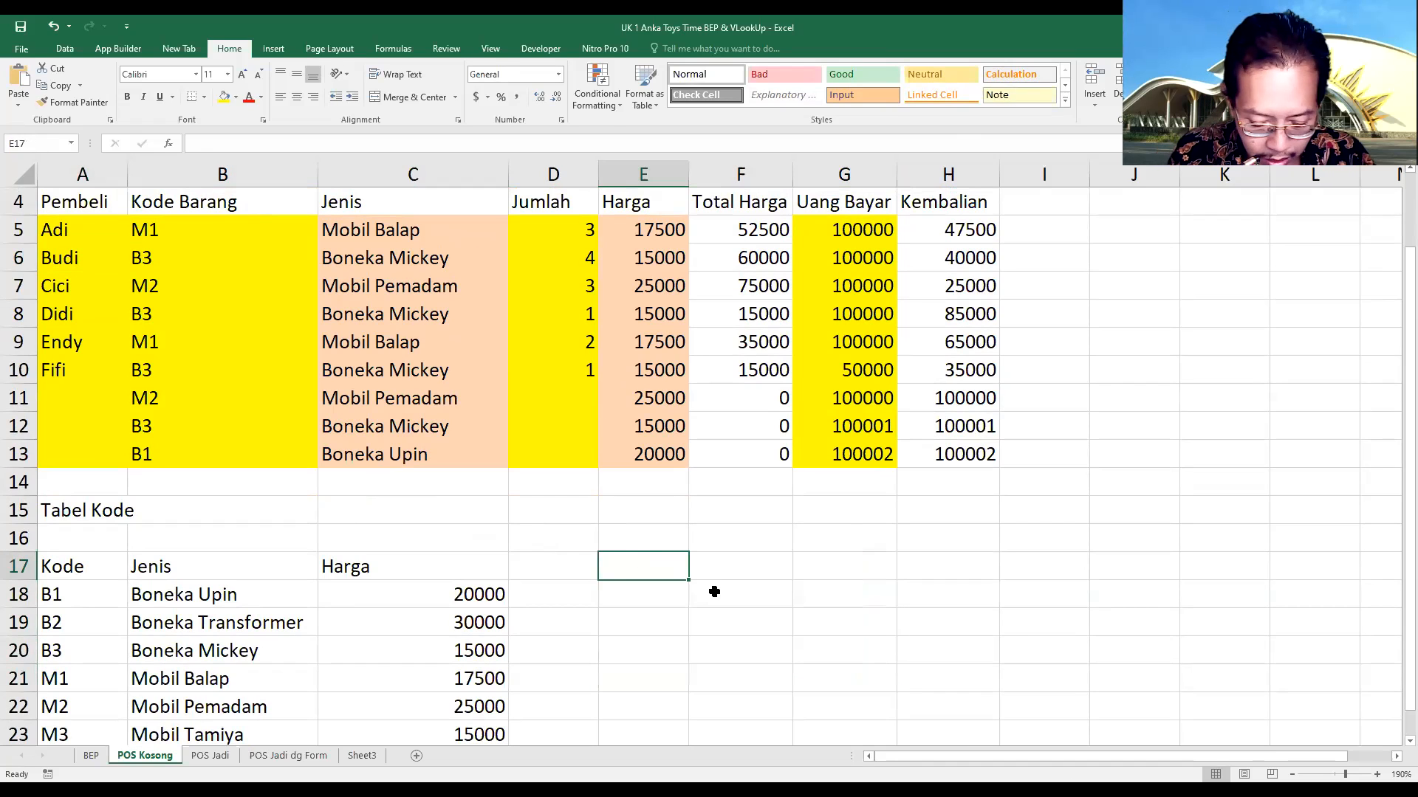
text(K)
key(BackSpace)
text(Code)
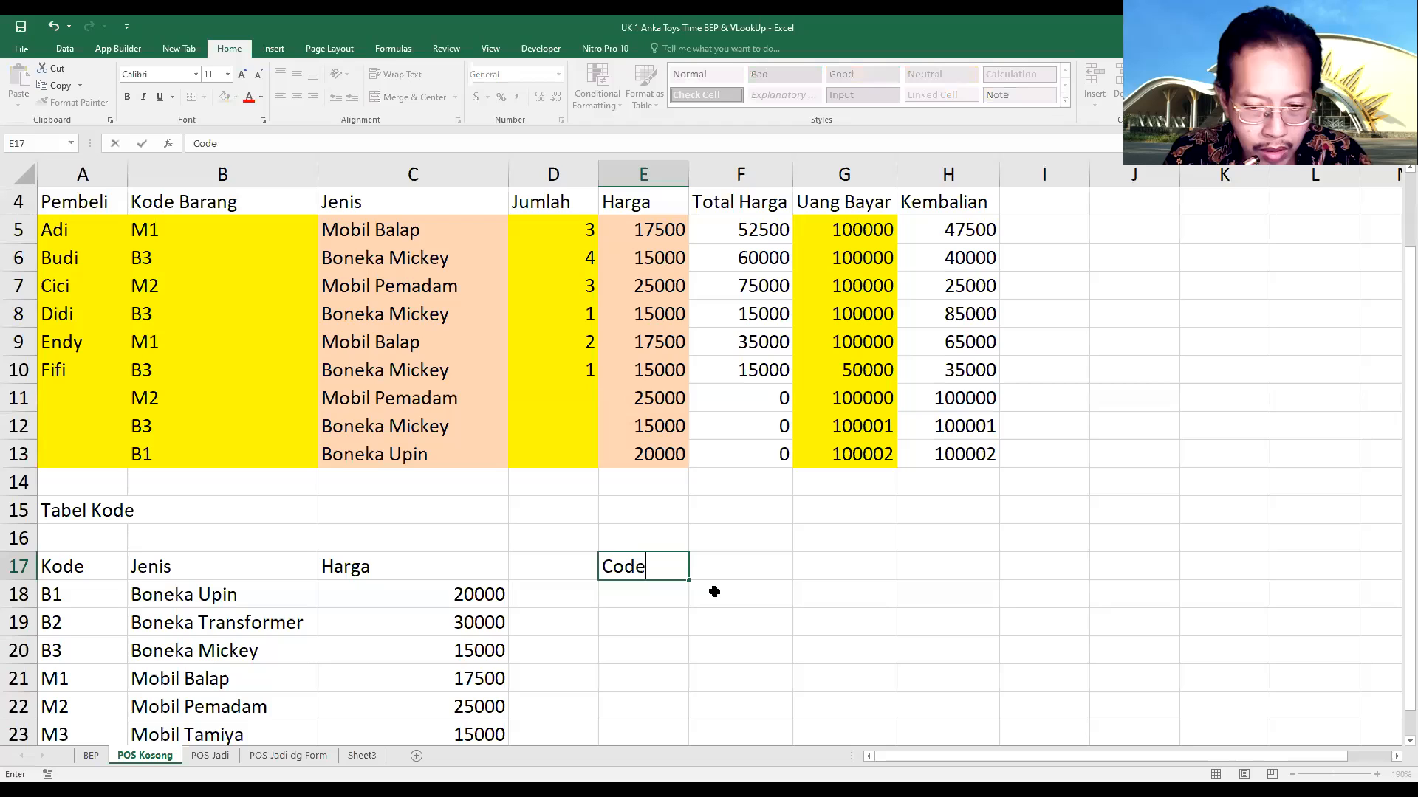
key(ctrl+Return)
click(761, 575)
text(Name)
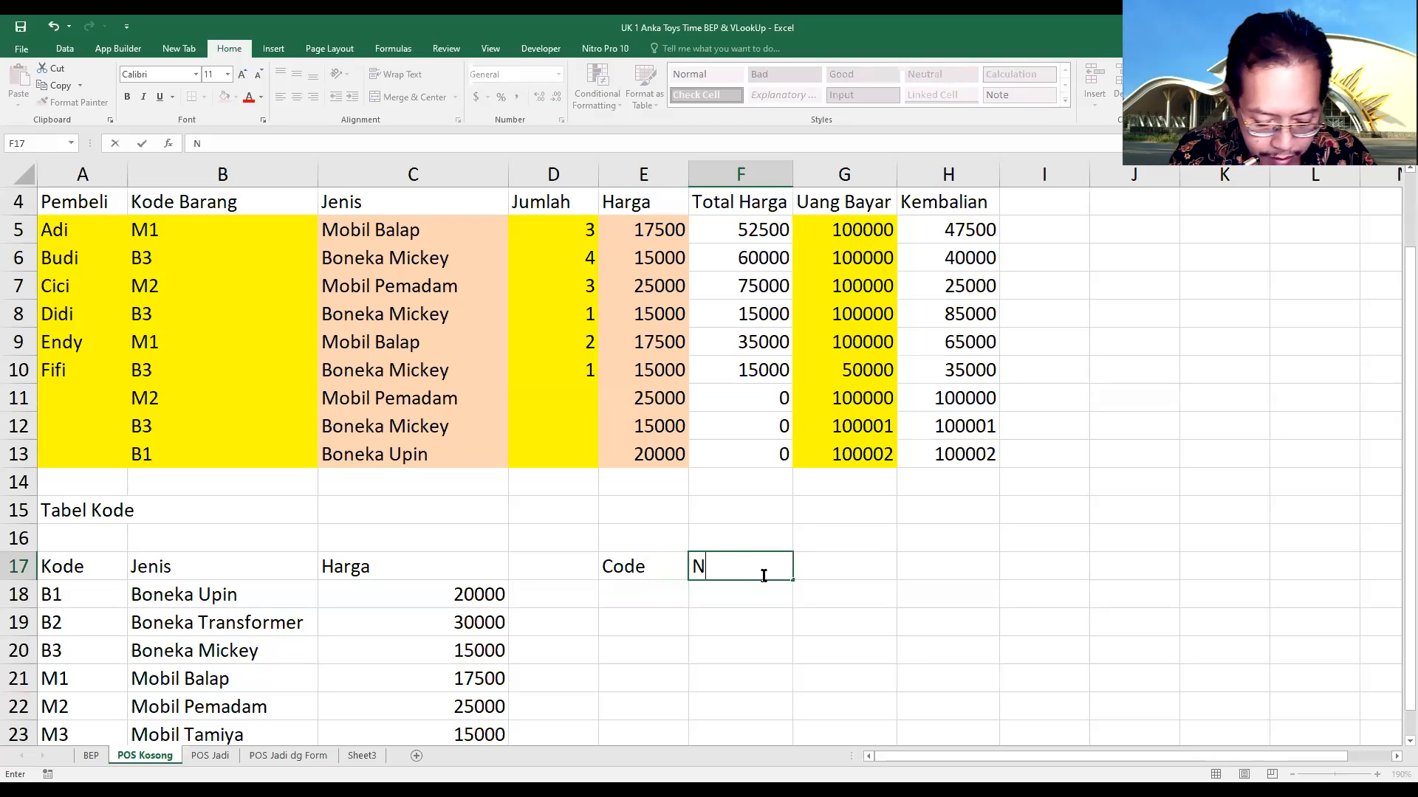
Enter the column header Address in G17, spelled with double d and double s
click(813, 564)
text(A)
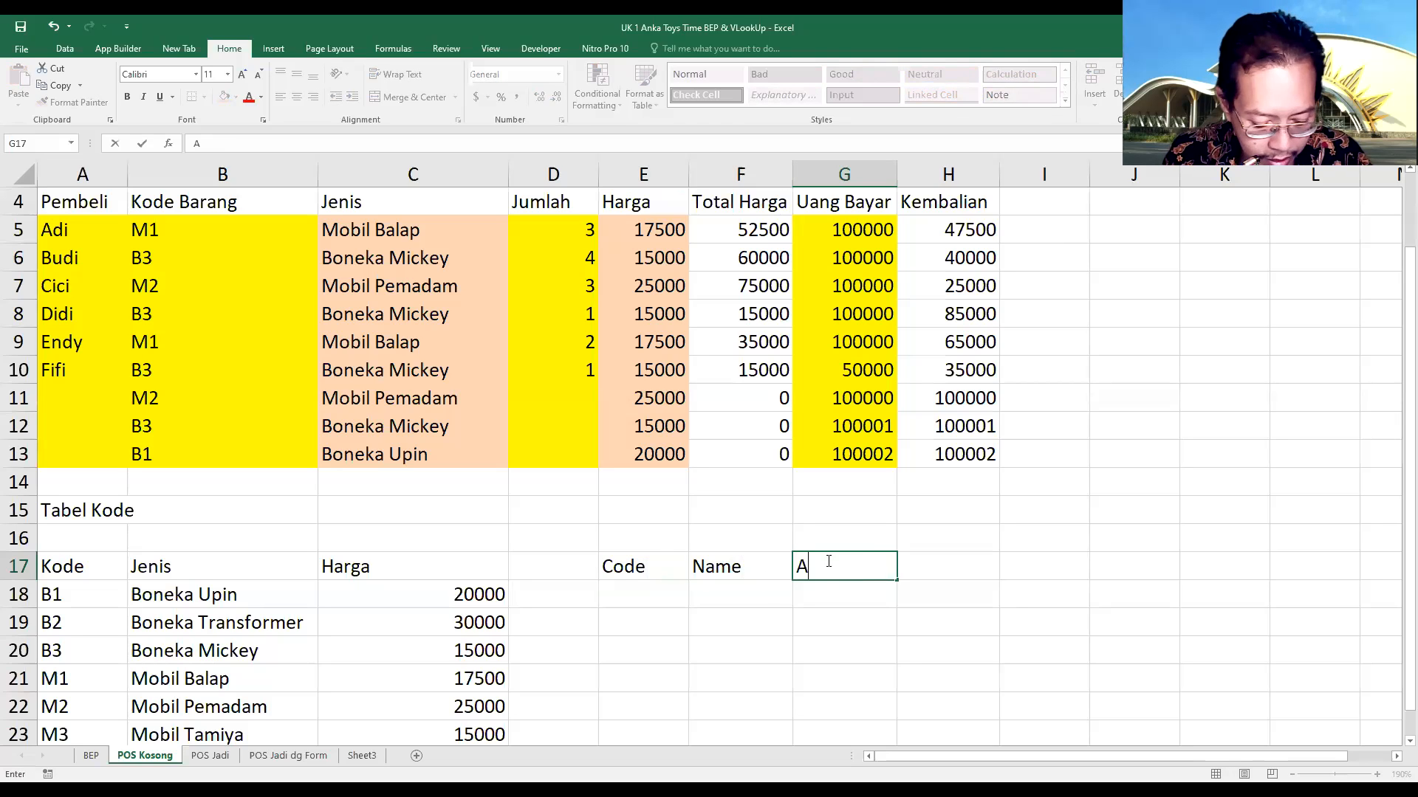
text(dress)
click(818, 562)
text(d)
key(Return)
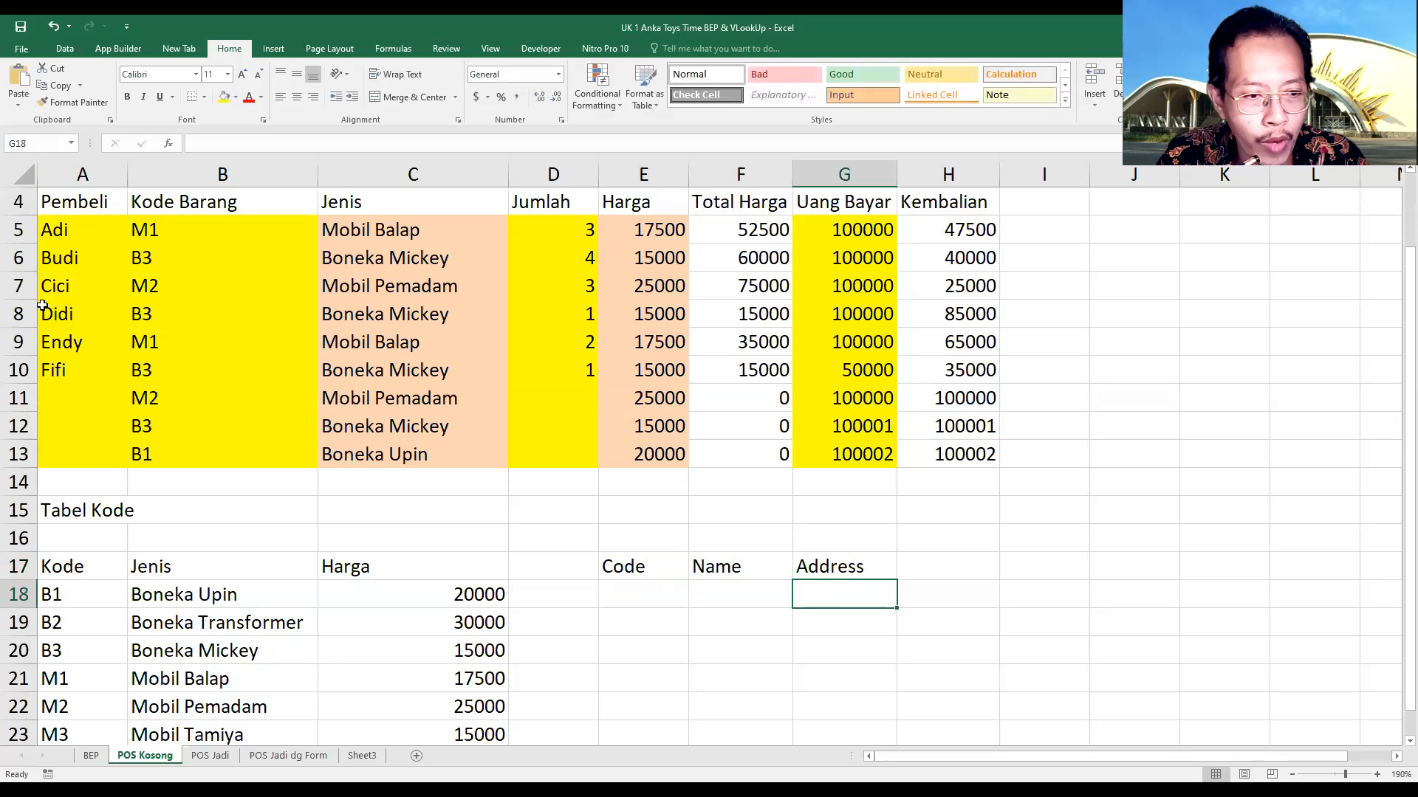
click(832, 659)
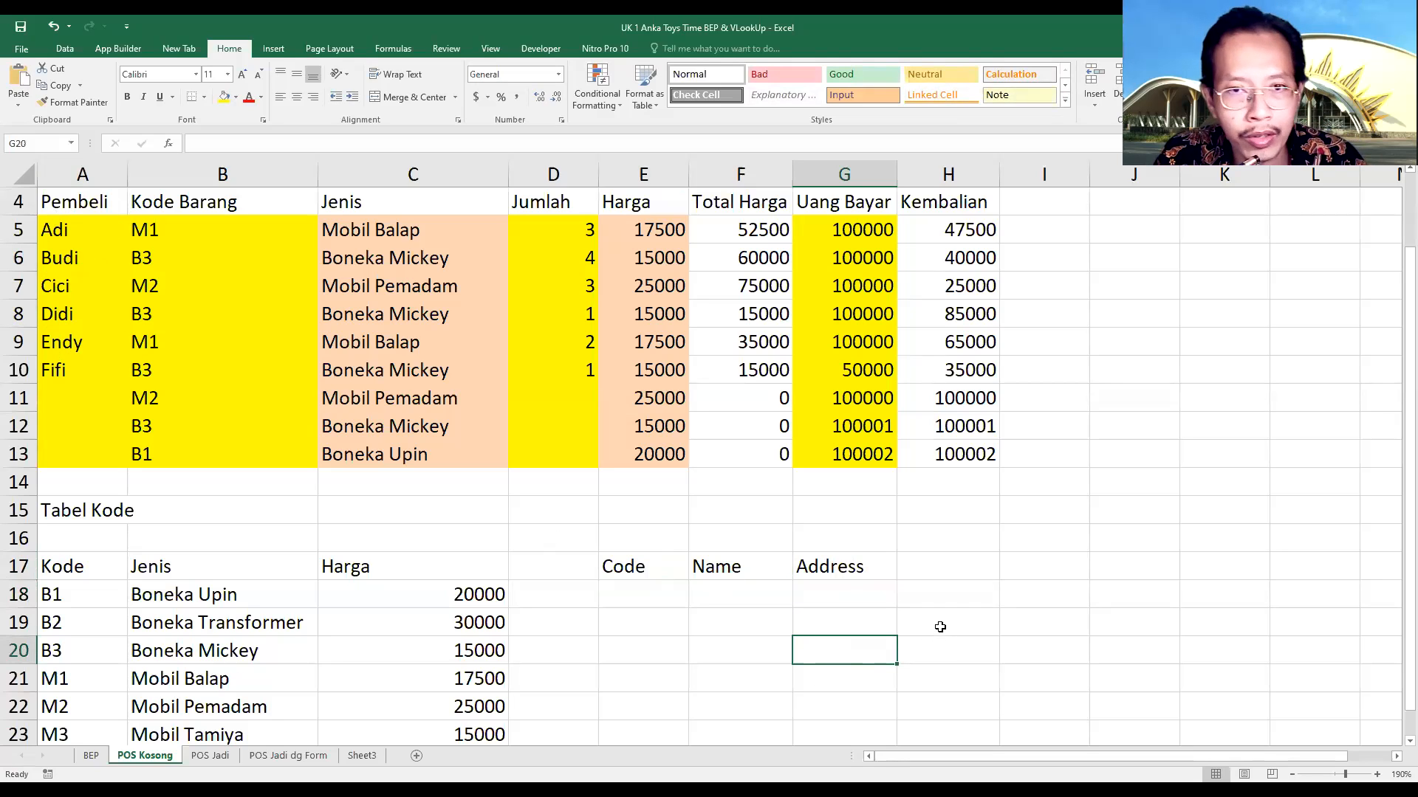